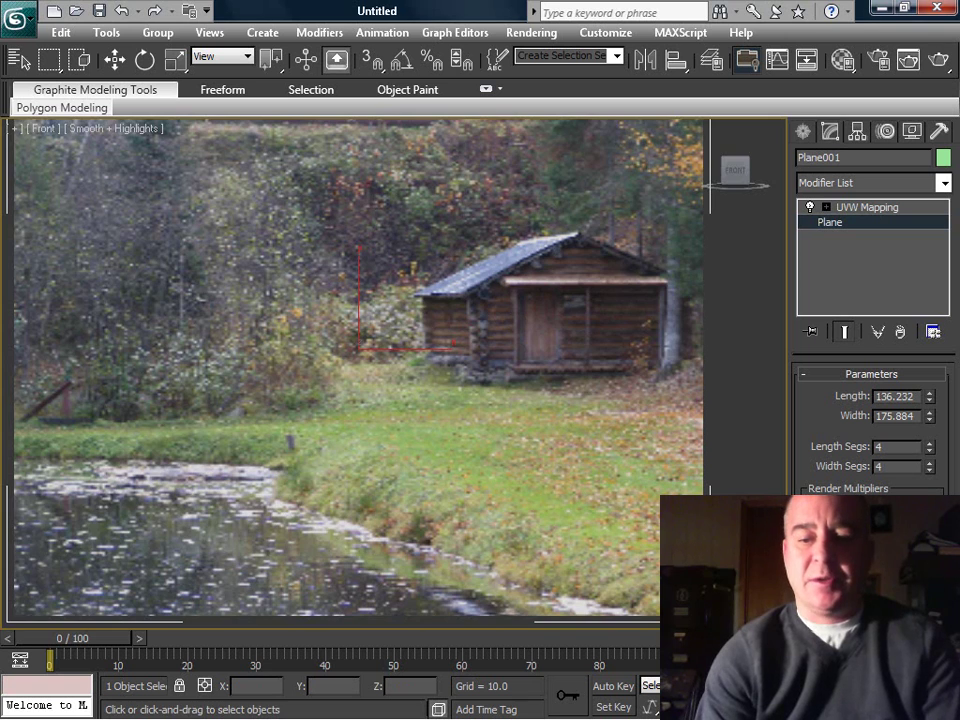
Restore the four-viewport layout, make Perspective active and bring up its quad menu.
{"action": "key", "text": "alt+w"}
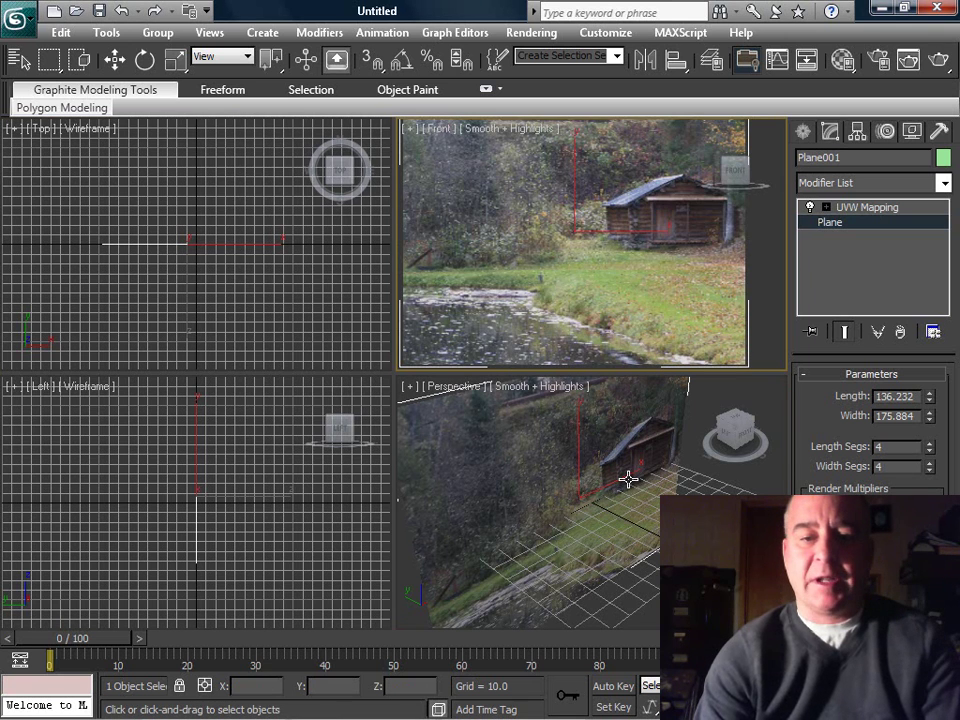
{"action": "left_click", "coordinate": [553, 442]}
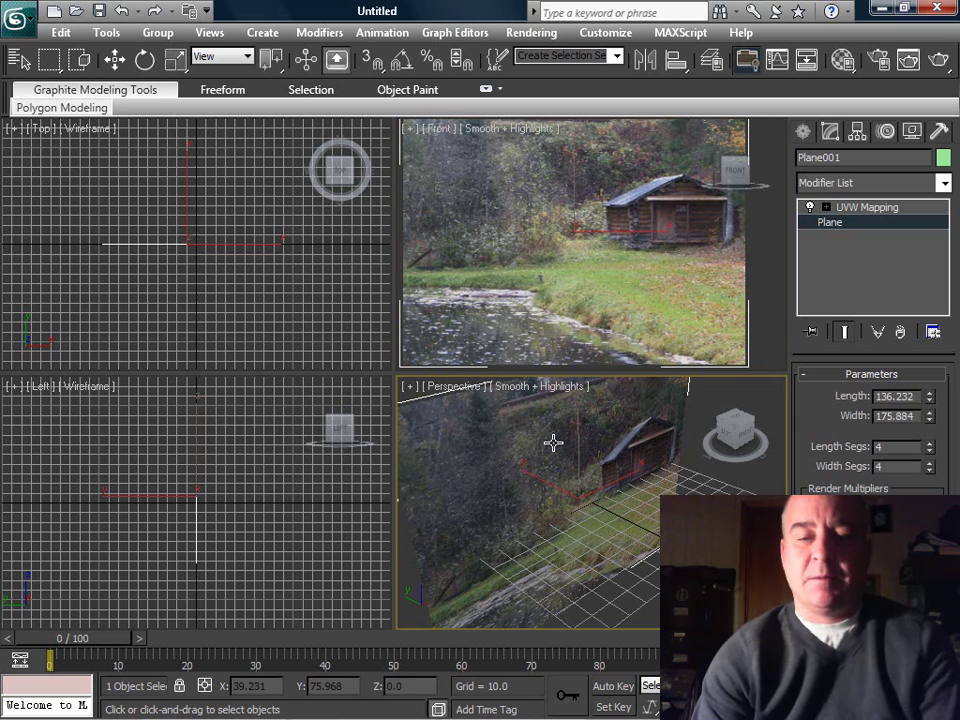
{"action": "right_click", "coordinate": [553, 446]}
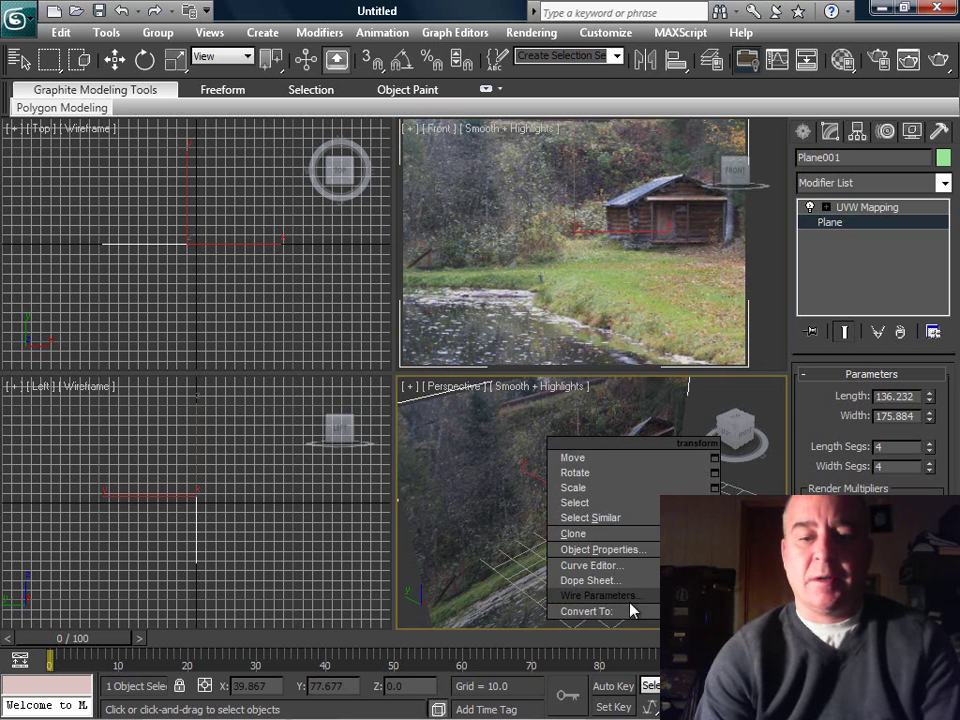
{"action": "left_click", "coordinate": [500, 478]}
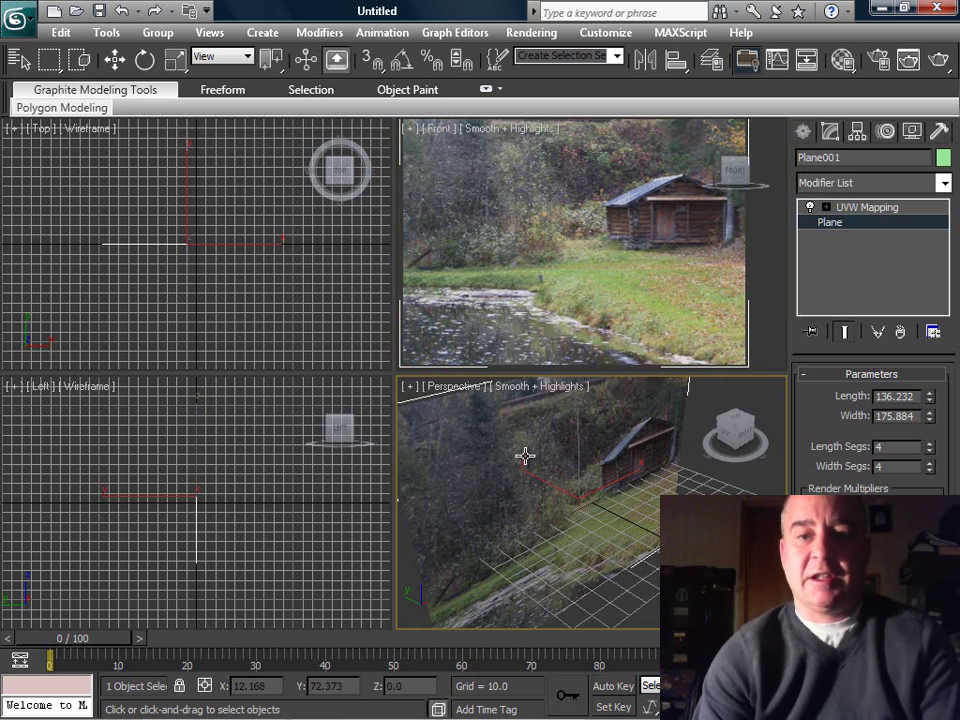
{"action": "right_click", "coordinate": [525, 456]}
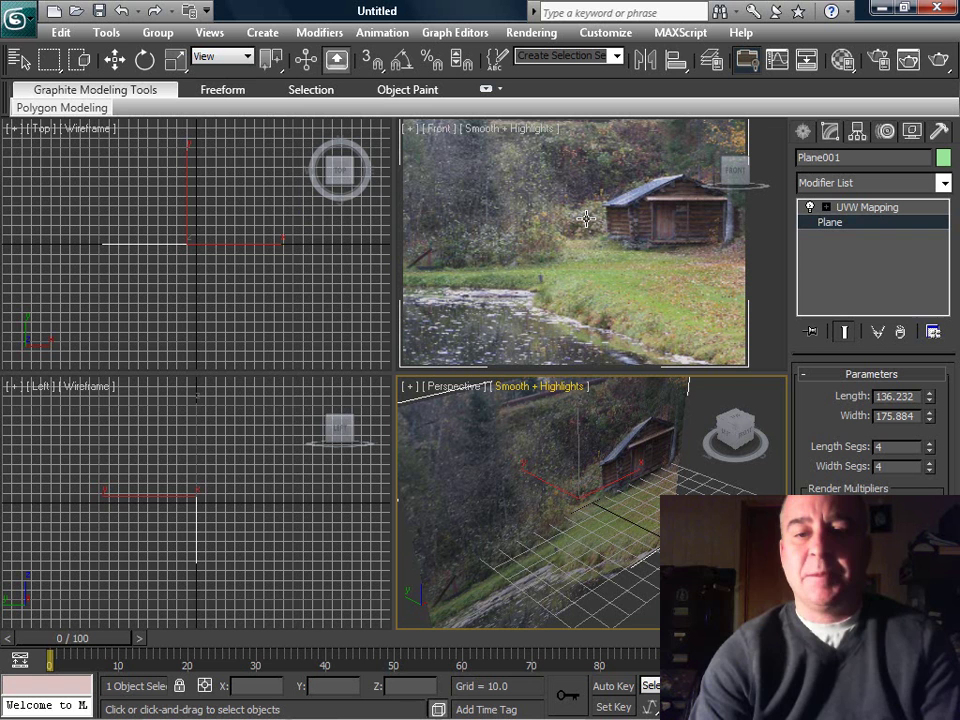
Browse the Views menu, then make the Front viewport the active view.
{"action": "left_click", "coordinate": [209, 32]}
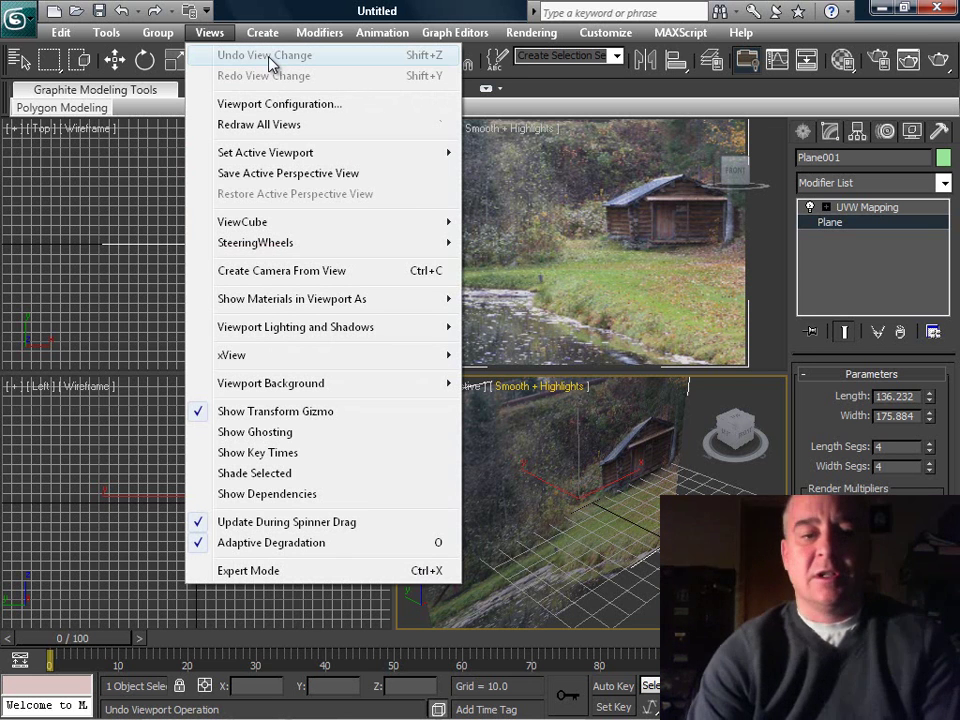
{"action": "left_click", "coordinate": [873, 252]}
{"action": "left_click", "coordinate": [670, 217]}
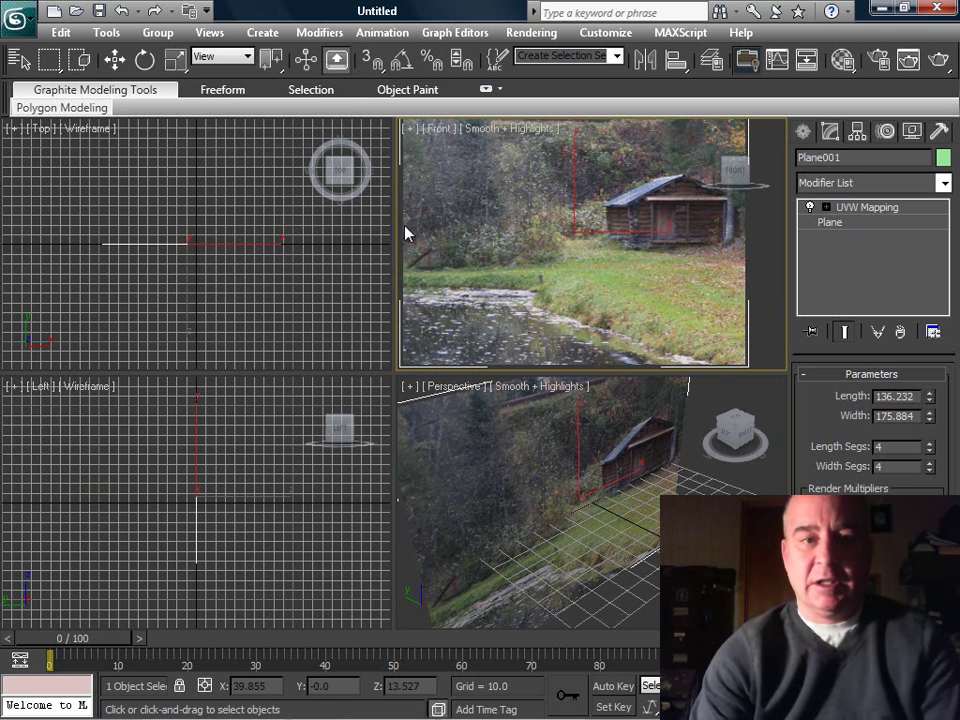
{"action": "left_click", "coordinate": [337, 59]}
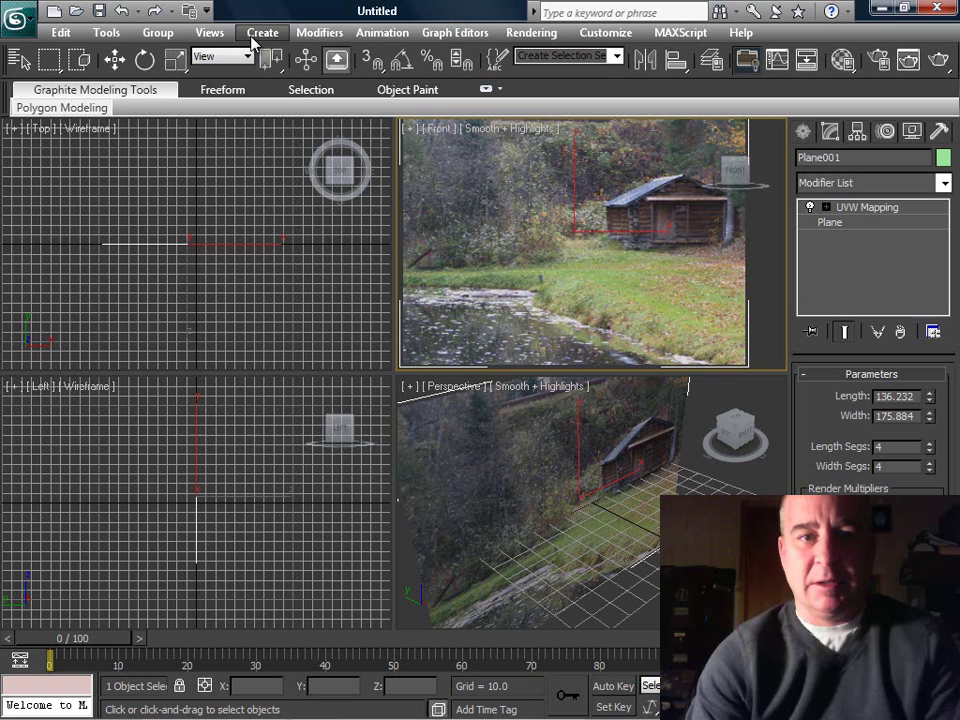
Look through the Views and Tools menus, then select UVW Mapping in Plane001's modifier stack.
{"action": "left_click", "coordinate": [210, 33]}
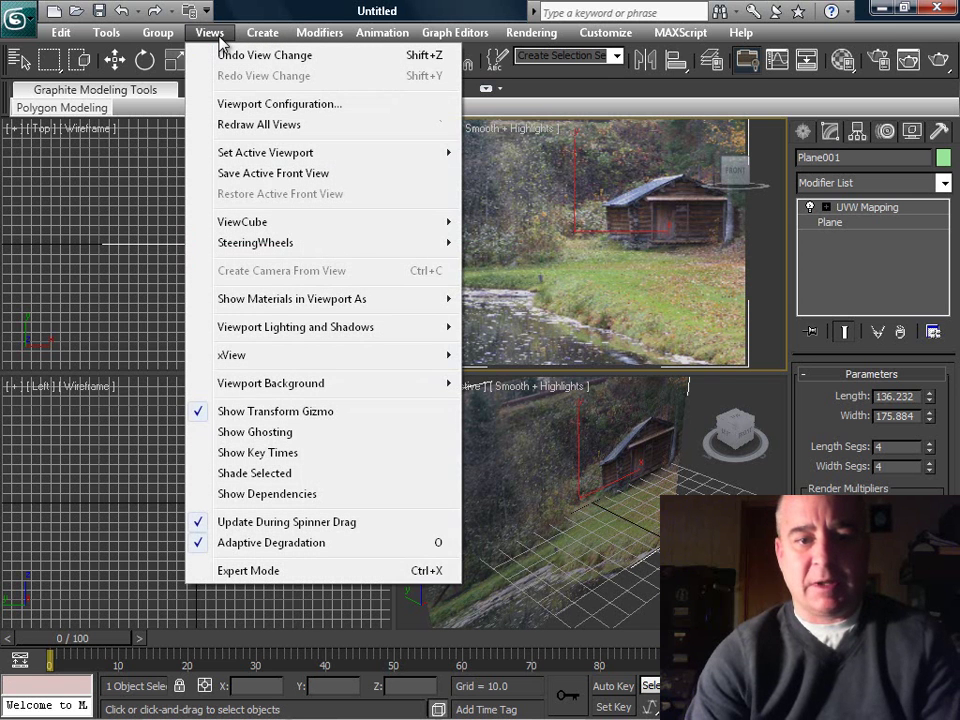
{"action": "left_click", "coordinate": [146, 32]}
{"action": "left_click", "coordinate": [107, 33]}
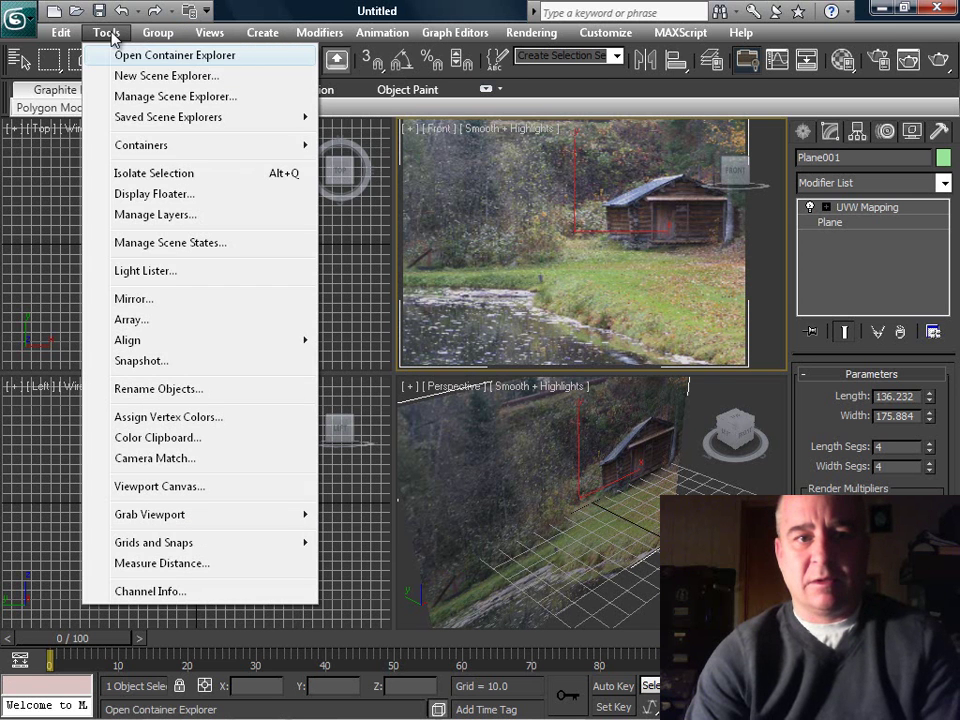
{"action": "mouse_move", "coordinate": [288, 34]}
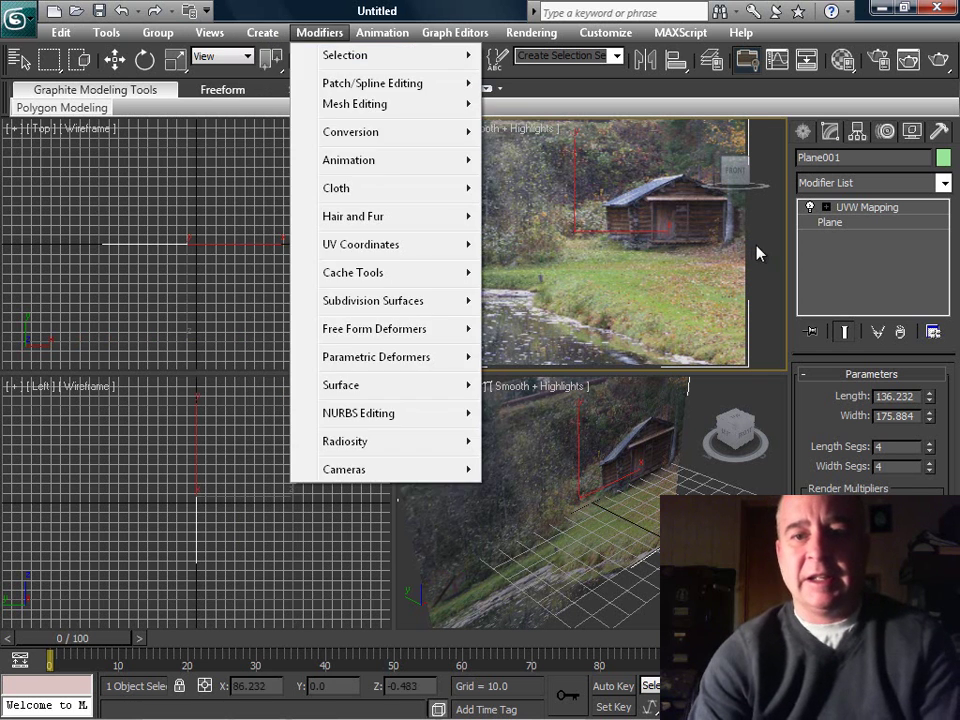
{"action": "left_click", "coordinate": [735, 248]}
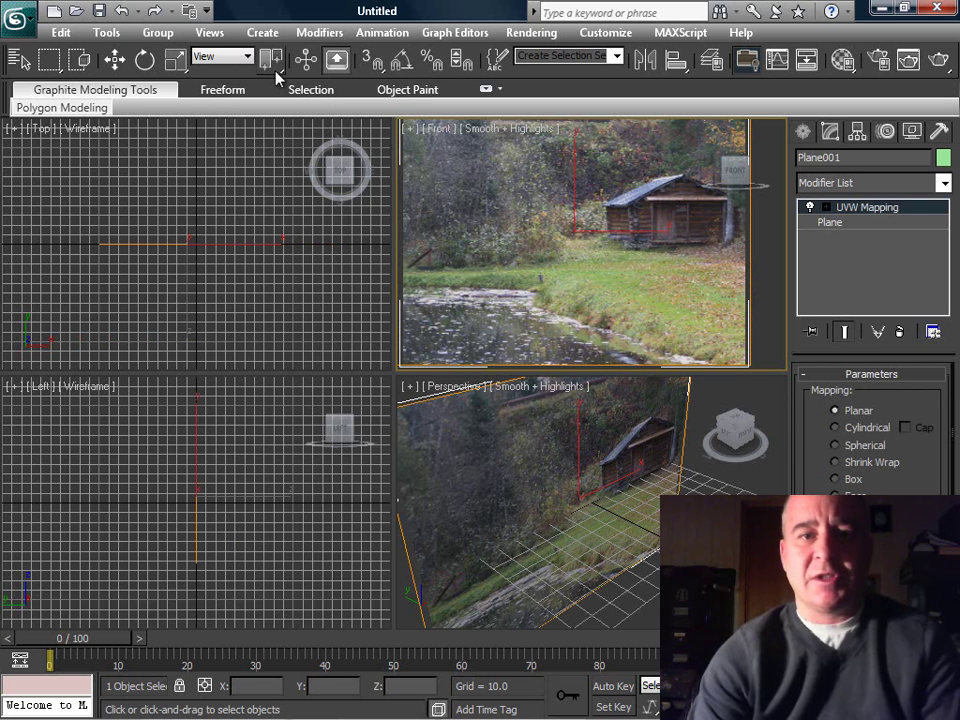
Move Plane001 left along X to -225.57 and maximize the Front viewport.
{"action": "left_click", "coordinate": [306, 59]}
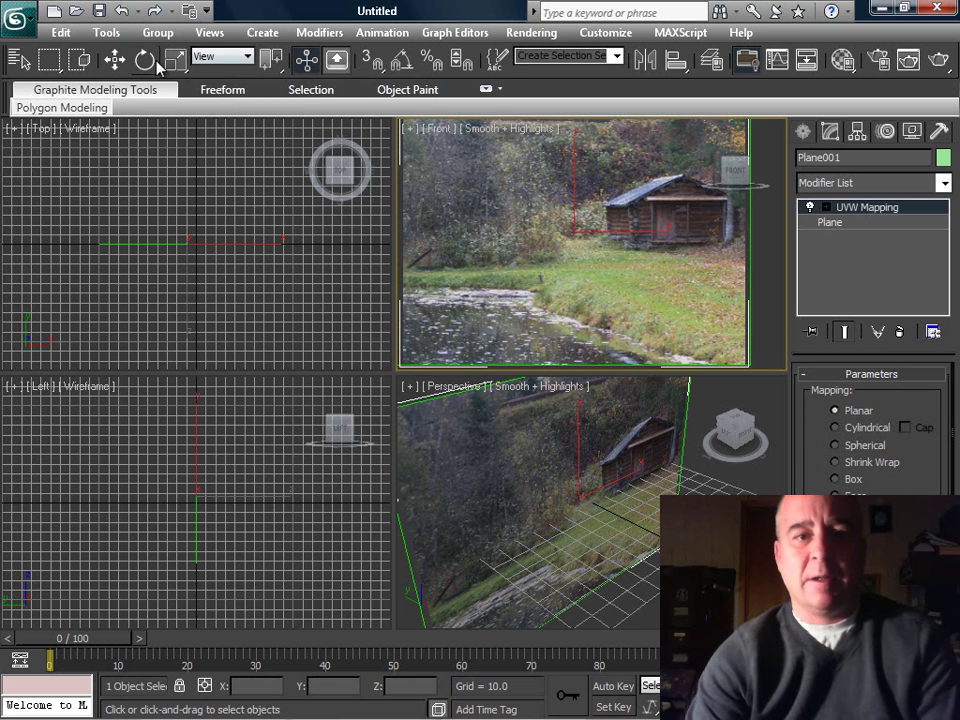
{"action": "left_click", "coordinate": [116, 61]}
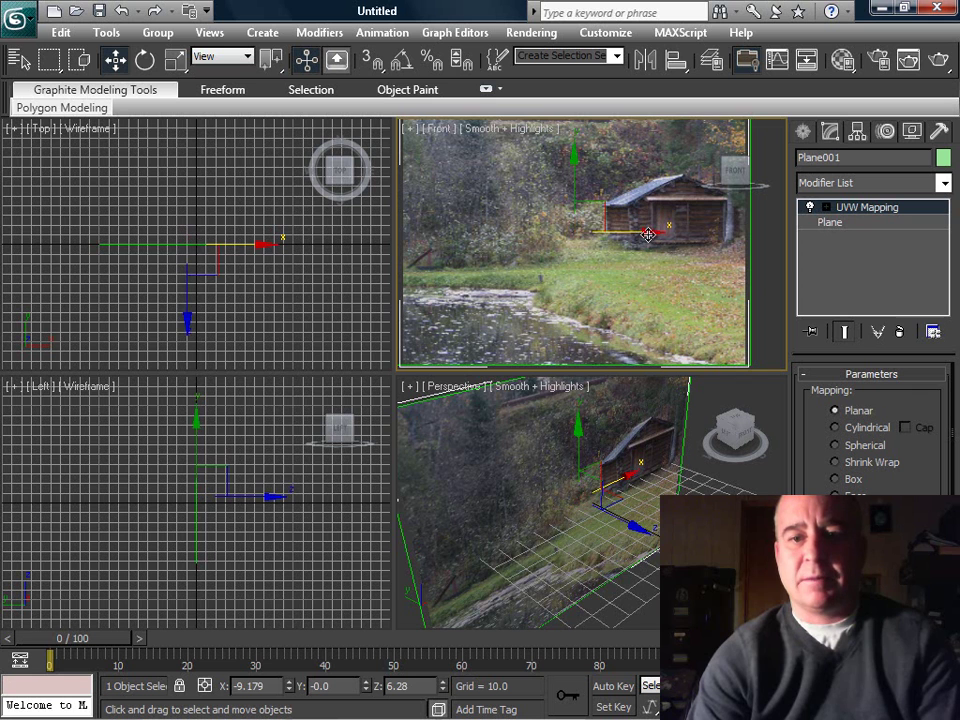
{"action": "left_click_drag", "start_coordinate": [648, 226], "coordinate": [240, 249]}
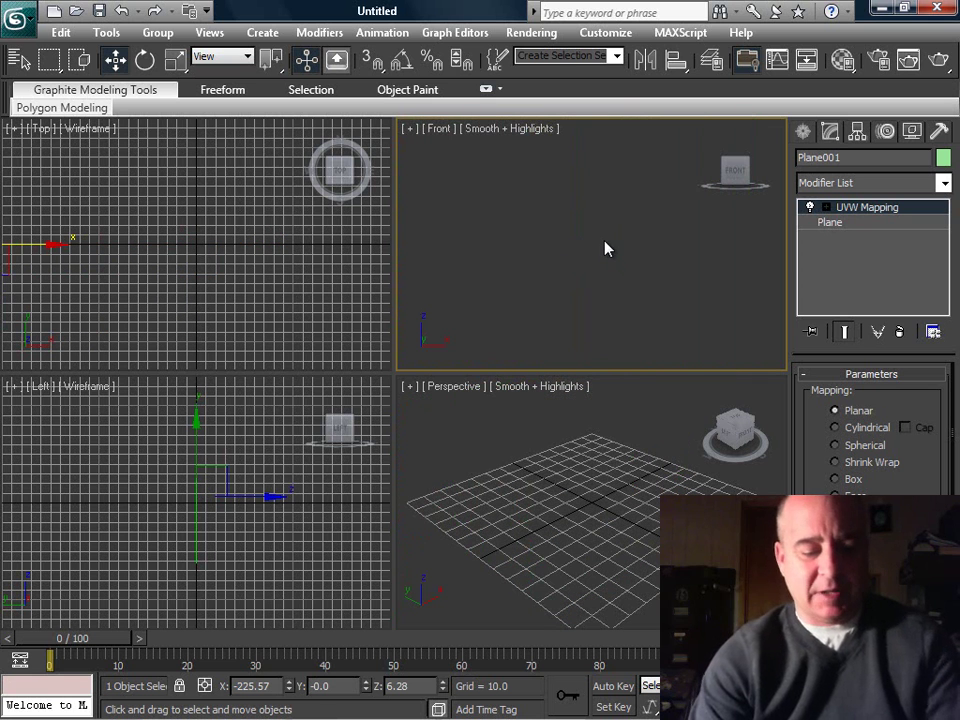
{"action": "key", "text": "alt+w"}
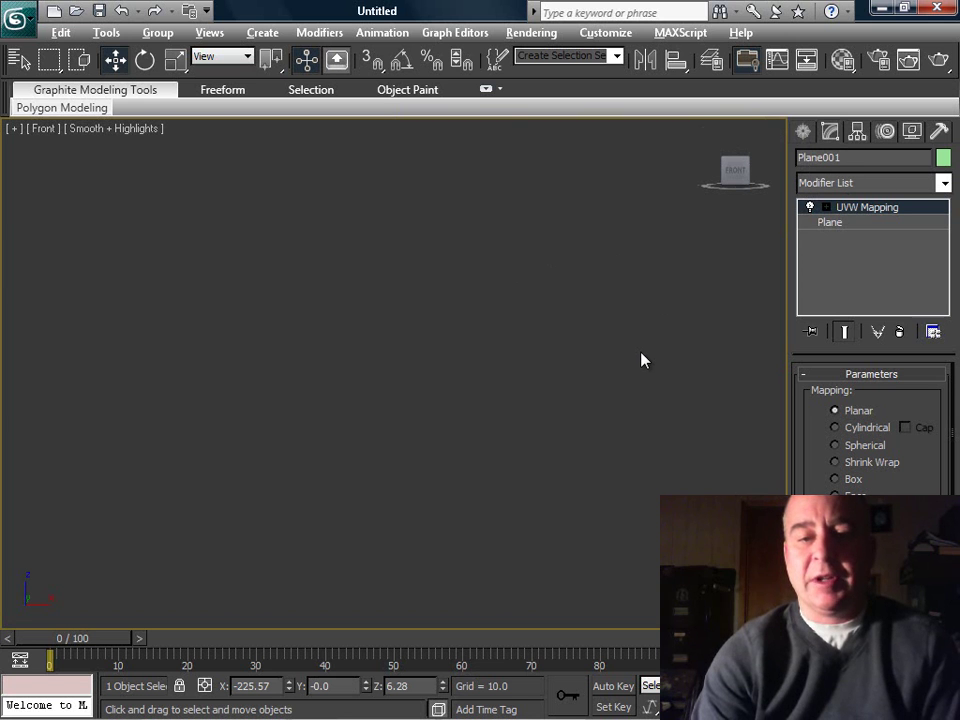
Return to four viewports and drag out a standard Box in the Perspective view.
{"action": "key", "text": "alt+w"}
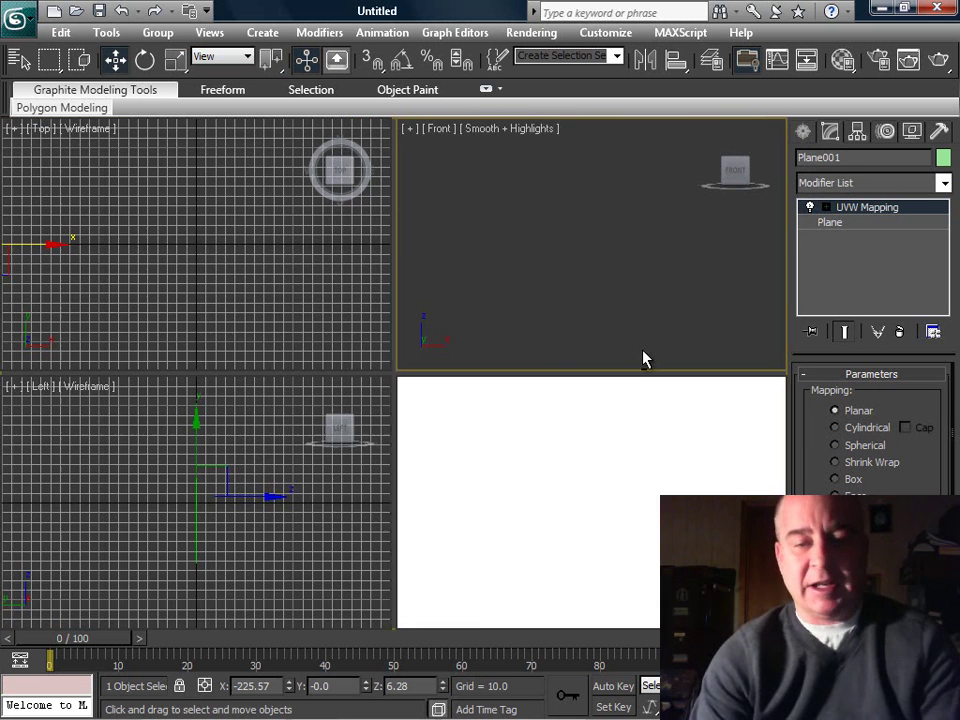
{"action": "left_click", "coordinate": [803, 131]}
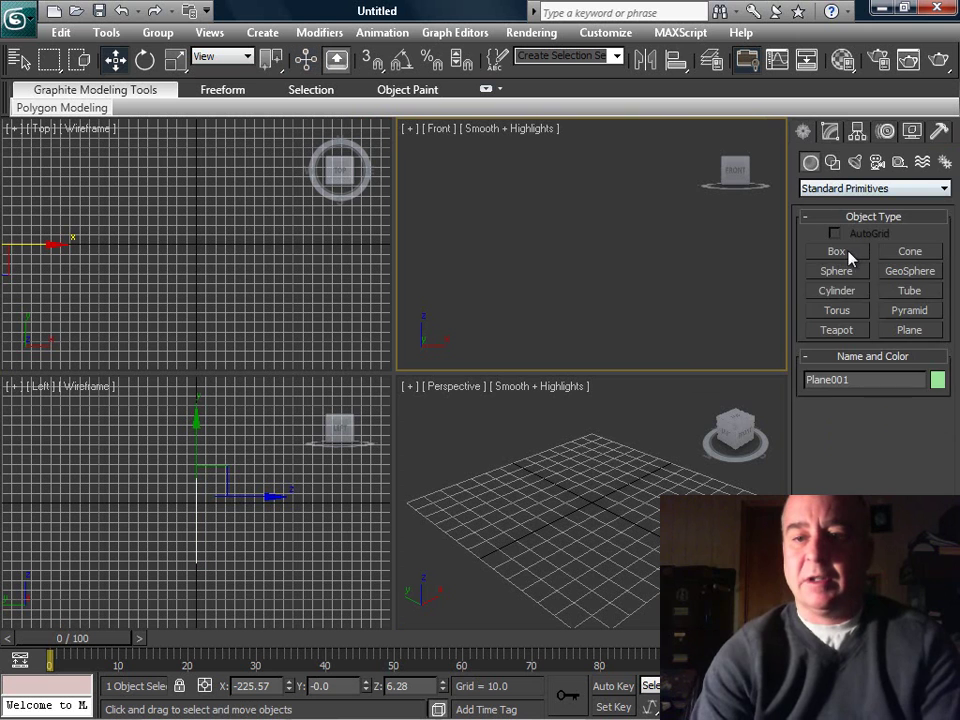
{"action": "left_click", "coordinate": [849, 258]}
{"action": "left_click_drag", "start_coordinate": [529, 542], "coordinate": [640, 620]}
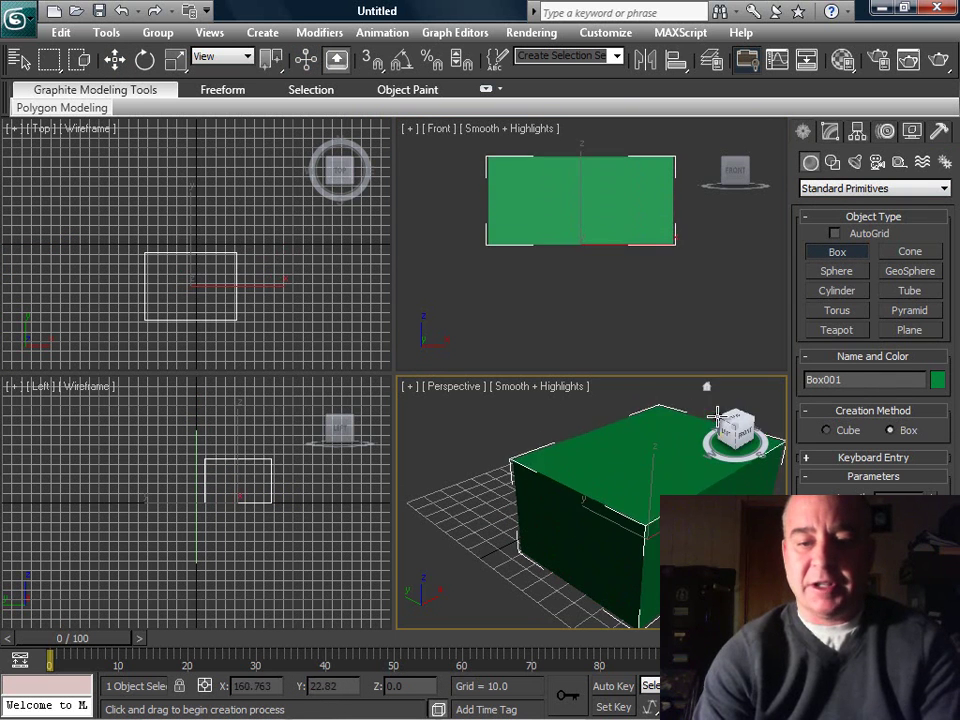
{"action": "left_click_drag", "start_coordinate": [718, 416], "coordinate": [698, 486]}
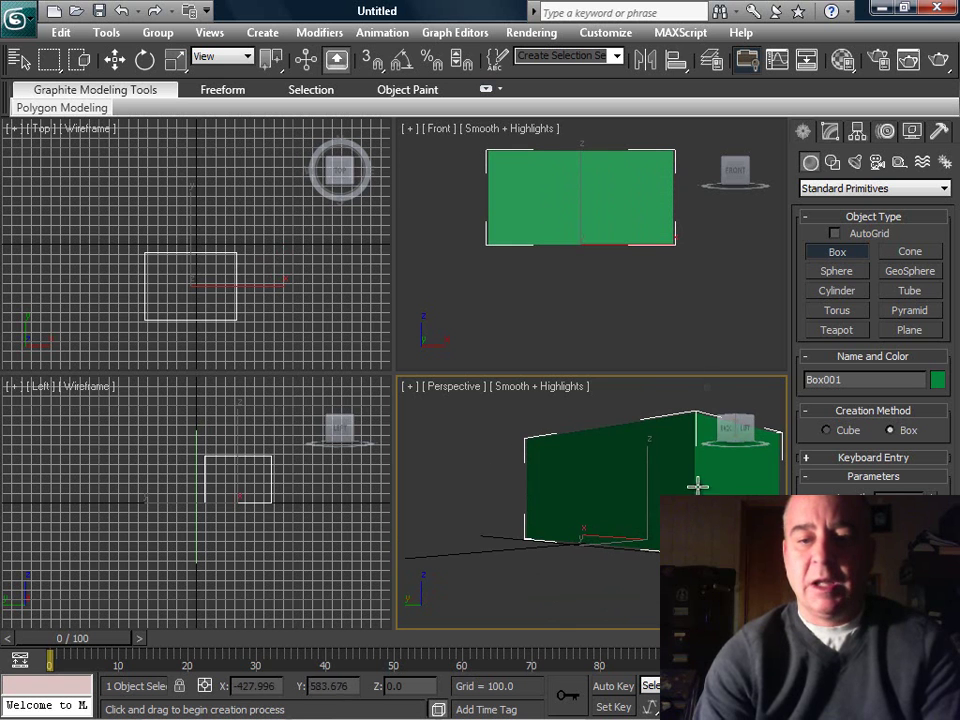
{"action": "middle_click_drag", "start_coordinate": [664, 420], "coordinate": [593, 511], "text": "alt"}
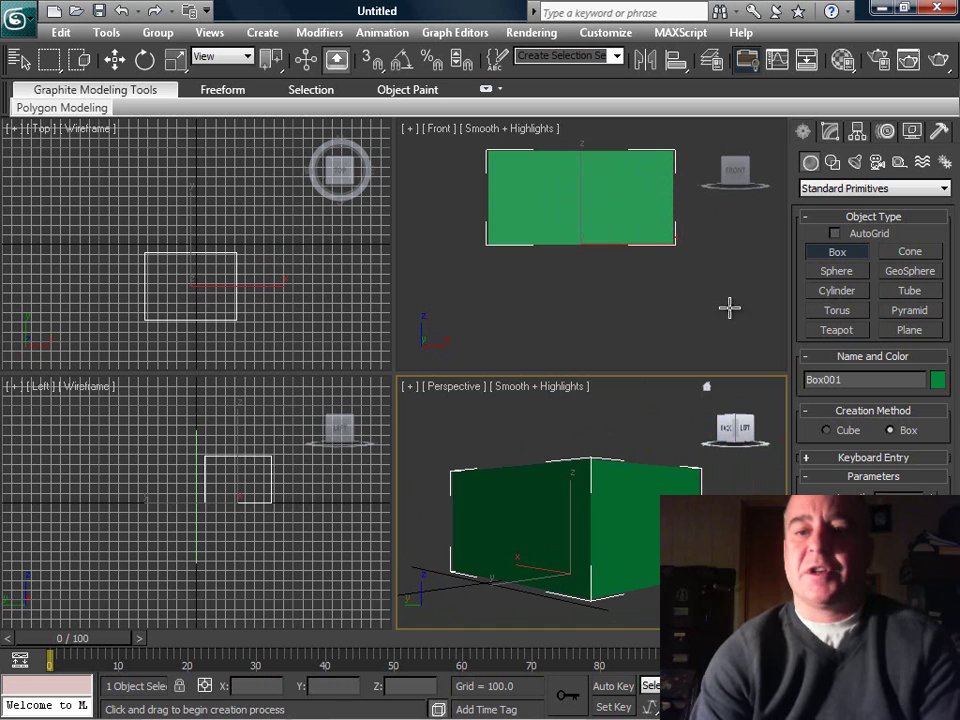
Set Box001's object colour to orange.
{"action": "left_click", "coordinate": [938, 381]}
{"action": "left_click", "coordinate": [353, 335]}
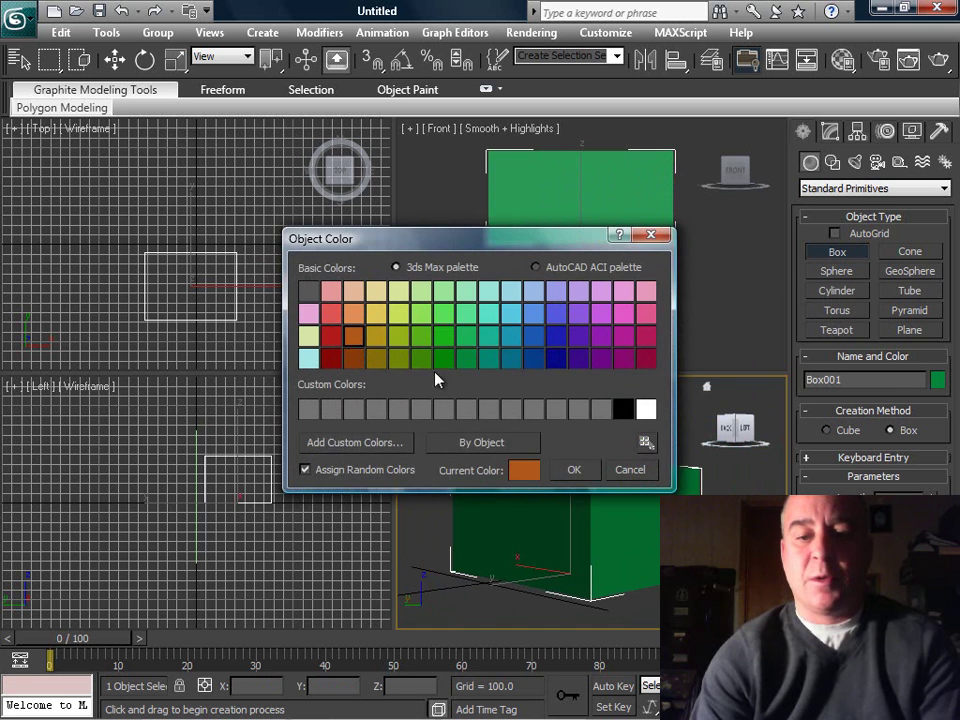
{"action": "left_click", "coordinate": [575, 470]}
{"action": "middle_click_drag", "start_coordinate": [654, 529], "coordinate": [535, 557], "text": "alt"}
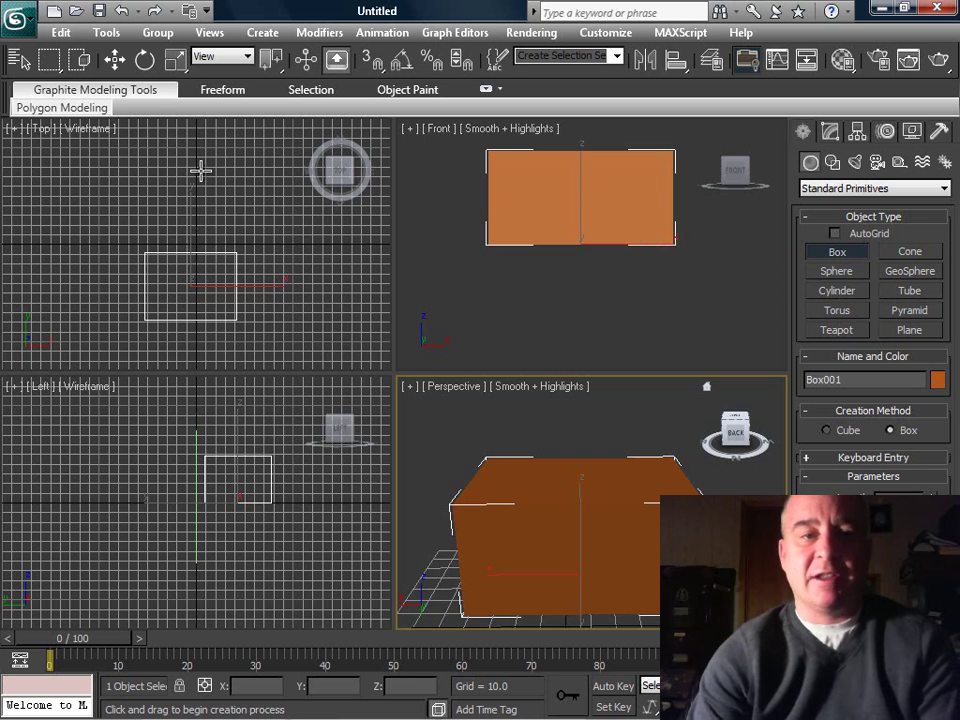
Try dragging a copy of the box upward, cancelling both attempts.
{"action": "left_click", "coordinate": [115, 61]}
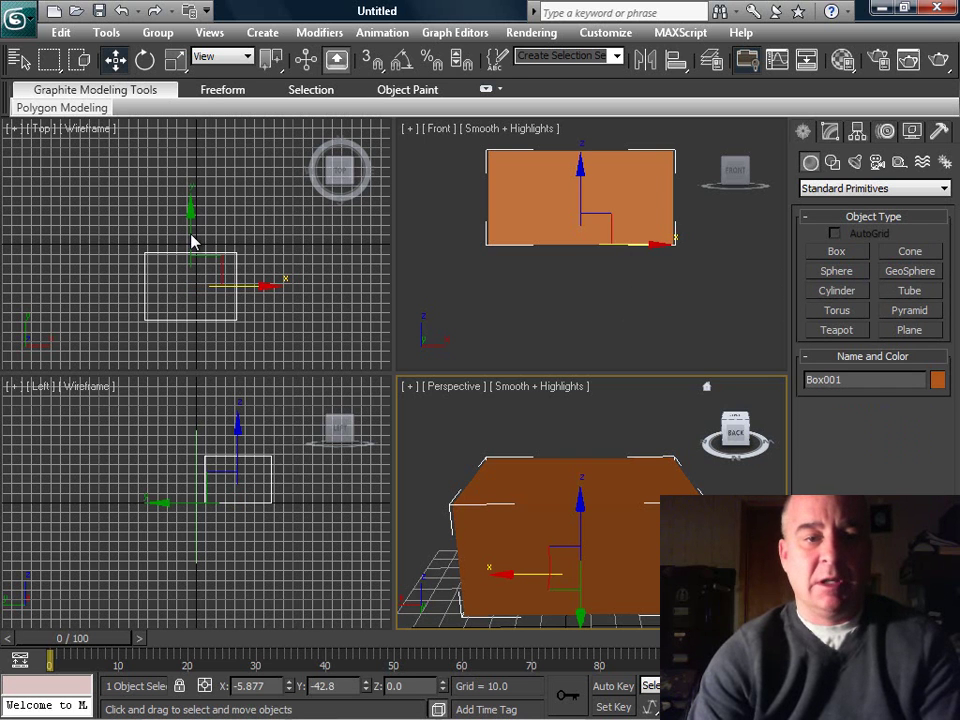
{"action": "mouse_move", "coordinate": [191, 240]}
{"action": "left_mouse_down", "text": "shift"}
{"action": "mouse_move", "coordinate": [195, 196]}
{"action": "mouse_move", "coordinate": [193, 229]}
{"action": "left_mouse_up", "text": "shift"}
{"action": "left_click", "coordinate": [556, 449]}
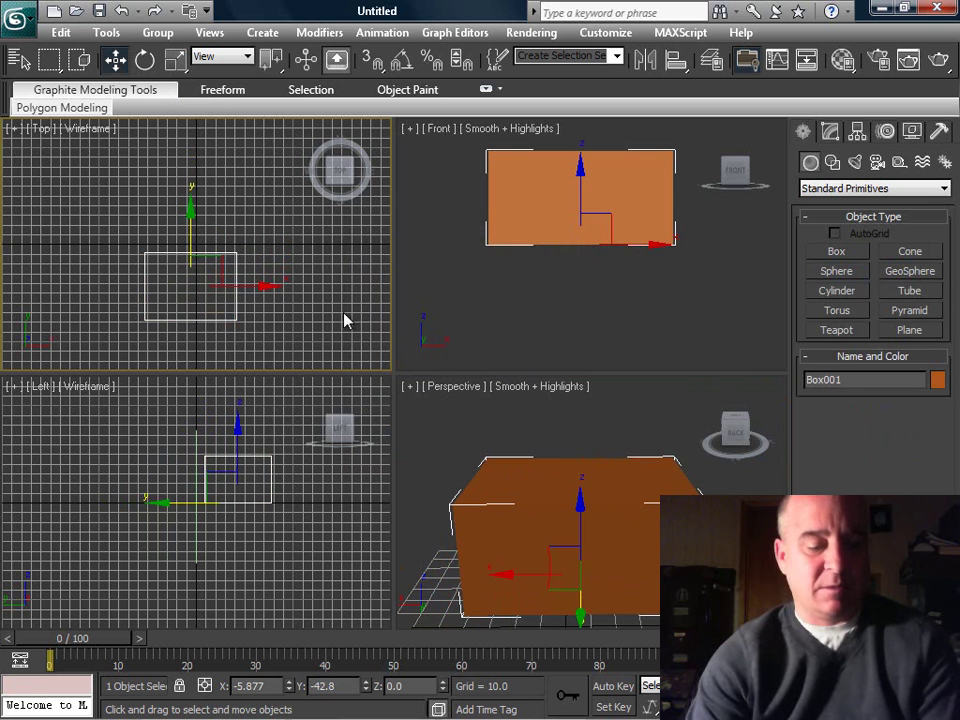
{"action": "mouse_move", "coordinate": [191, 236]}
{"action": "left_mouse_down", "text": "shift"}
{"action": "mouse_move", "coordinate": [186, 199]}
{"action": "mouse_move", "coordinate": [191, 221]}
{"action": "left_mouse_up", "text": "shift"}
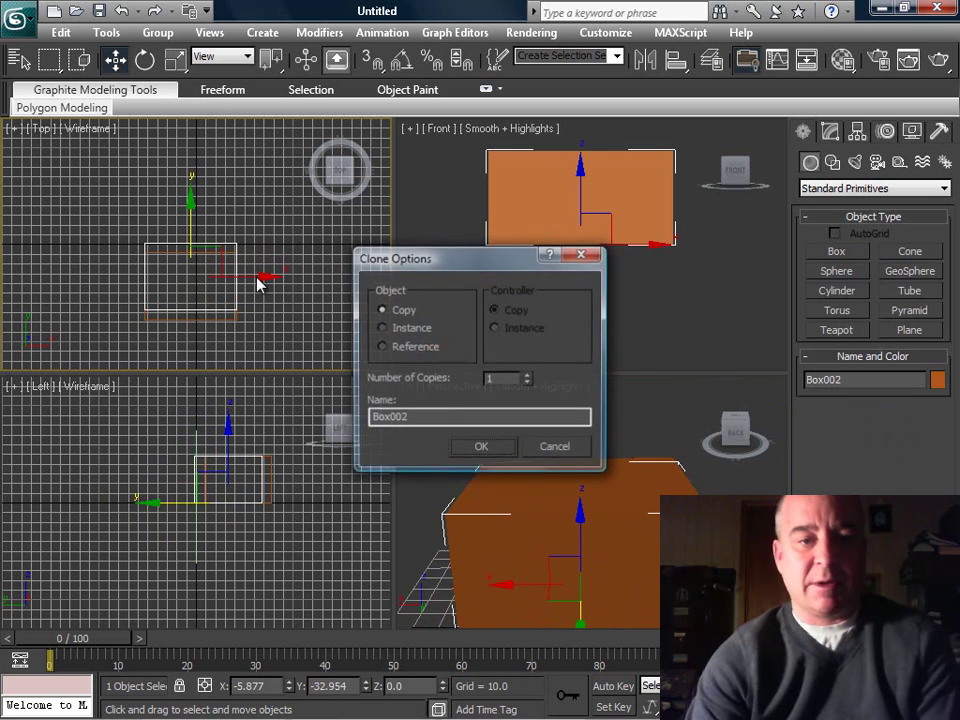
{"action": "left_click", "coordinate": [563, 449]}
In the Left view, copy the box upward as Box002 and show its parameters (69.092 × 95.401 × 48.392).
{"action": "left_click", "coordinate": [235, 447]}
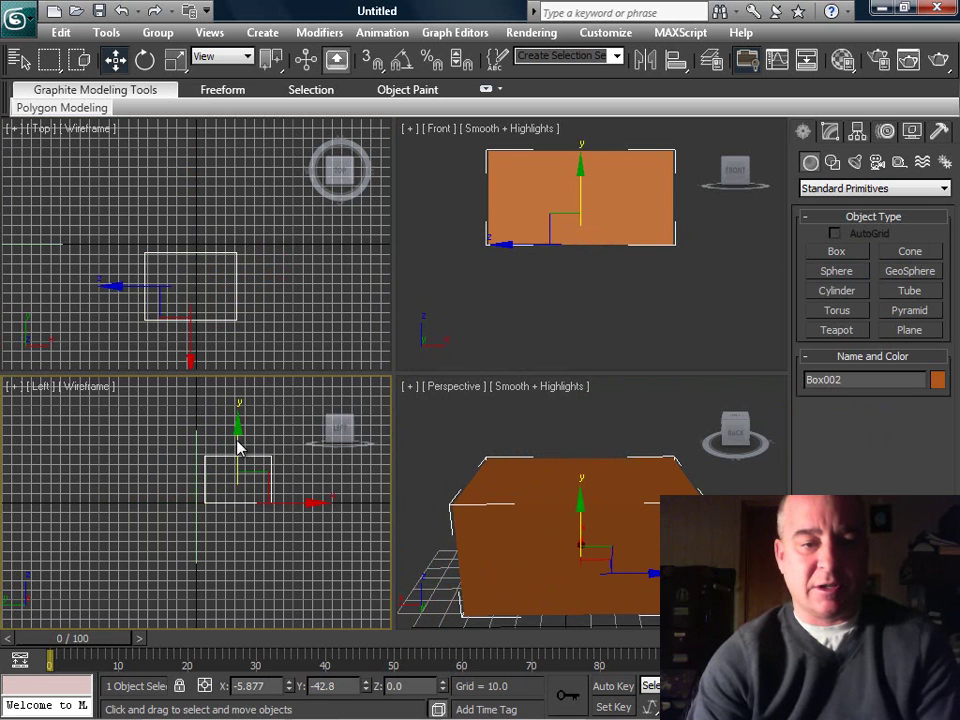
{"action": "left_click_drag", "start_coordinate": [235, 446], "coordinate": [242, 400], "text": "shift"}
{"action": "left_click", "coordinate": [503, 453]}
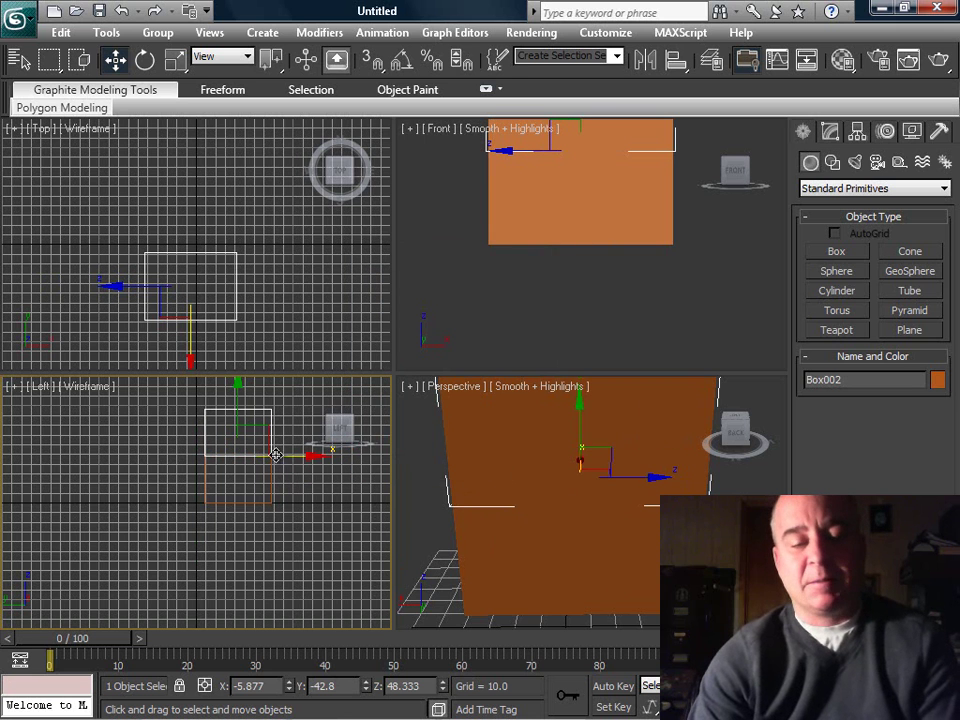
{"action": "right_click", "coordinate": [633, 308]}
{"action": "key", "text": "z"}
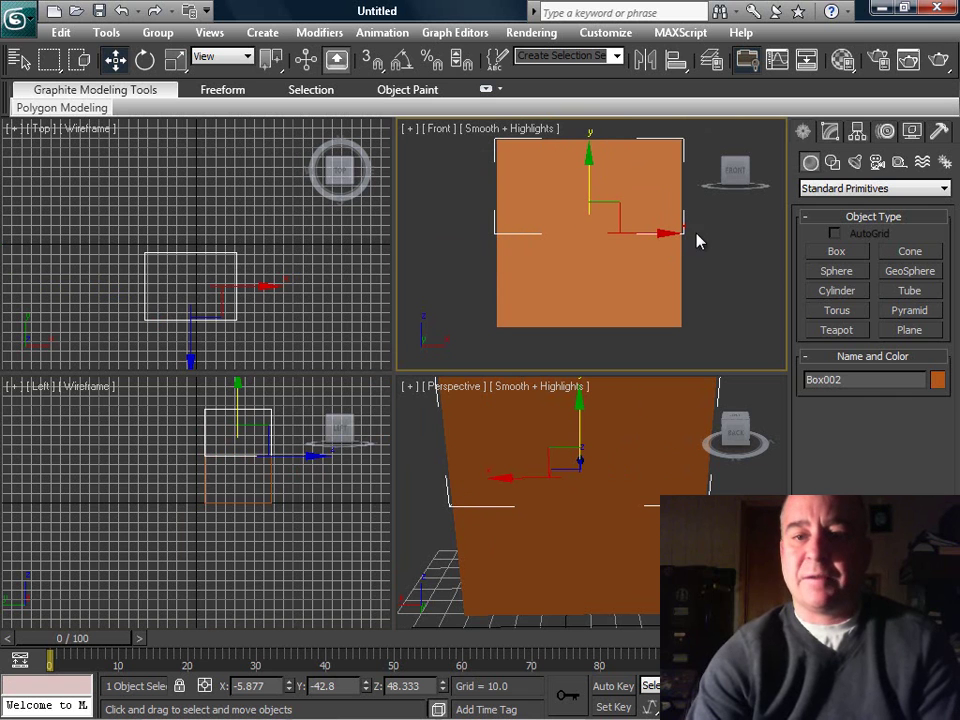
{"action": "left_click", "coordinate": [834, 136]}
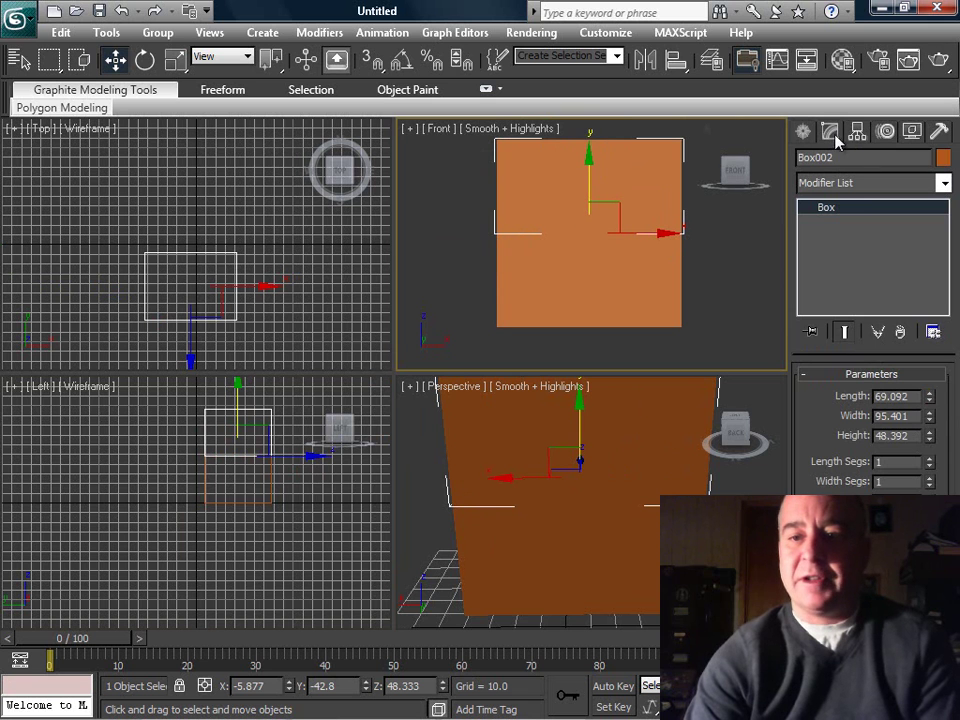
Convert Box002 to an Editable Poly and enter Vertex mode.
{"action": "right_click", "coordinate": [843, 217]}
{"action": "left_click", "coordinate": [788, 352]}
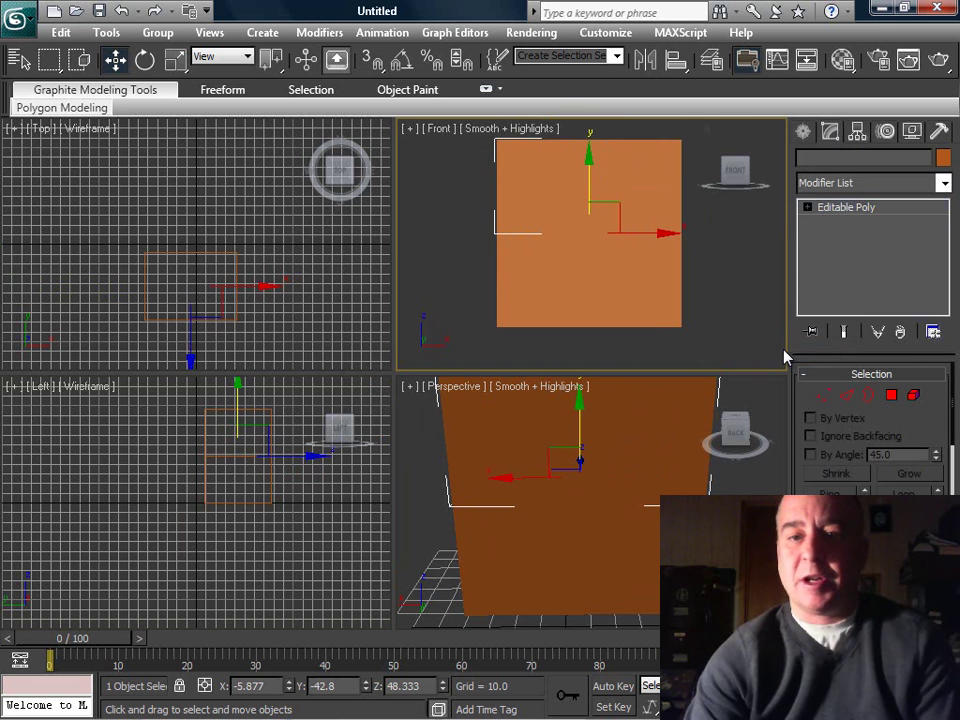
{"action": "left_click", "coordinate": [613, 189]}
{"action": "left_click", "coordinate": [807, 207]}
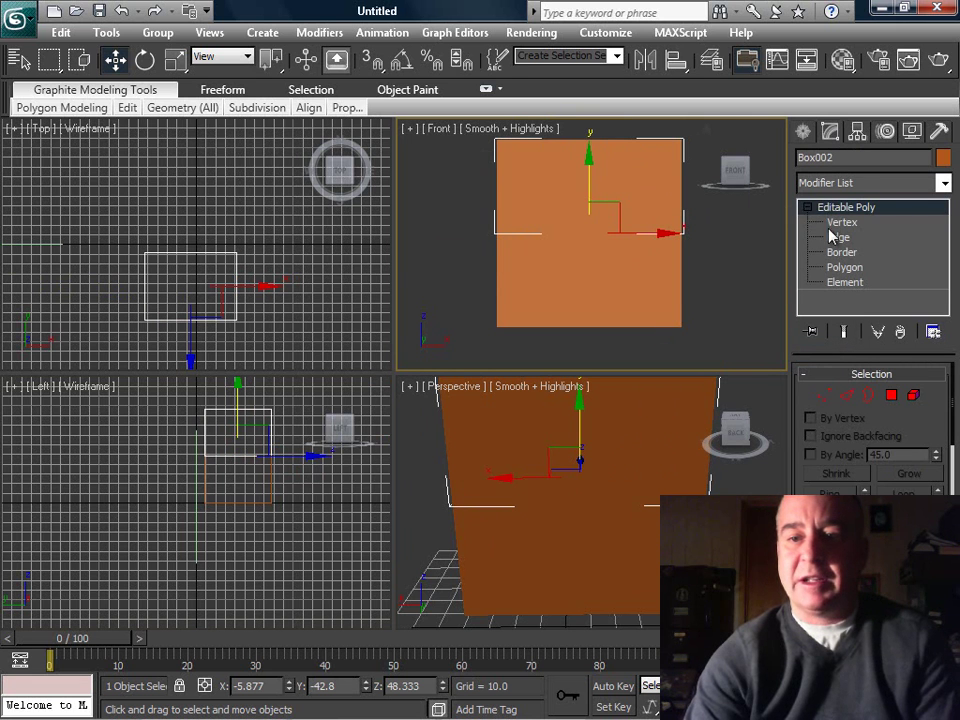
{"action": "left_click", "coordinate": [838, 222]}
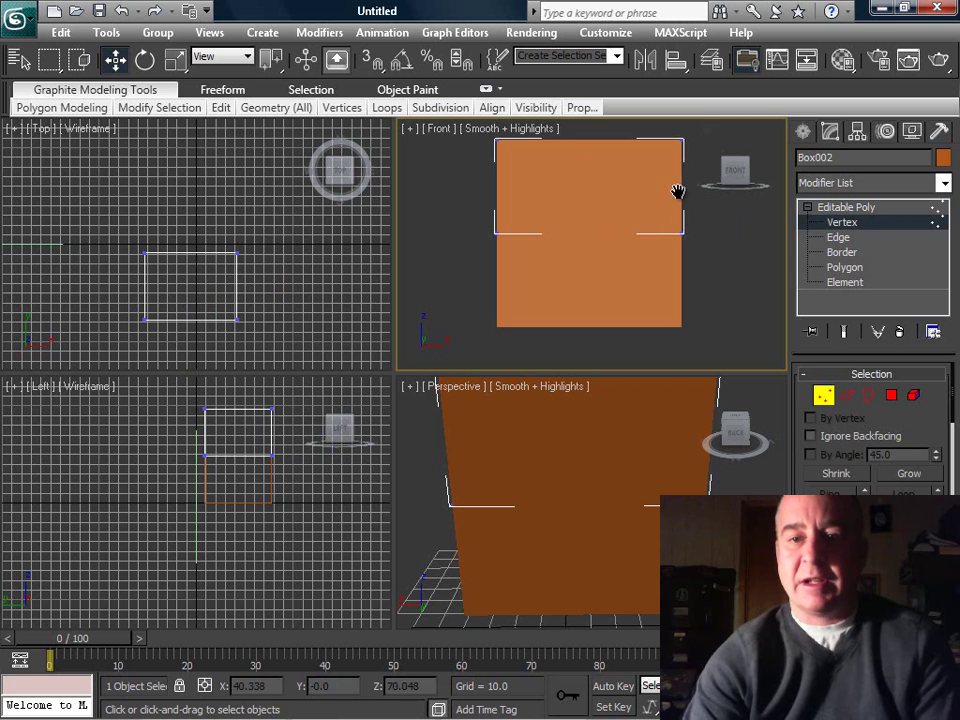
Select the top vertices and scale them along X until they merge into a single roof peak.
{"action": "middle_click_drag", "start_coordinate": [675, 189], "coordinate": [675, 238]}
{"action": "left_click_drag", "start_coordinate": [463, 163], "coordinate": [714, 216]}
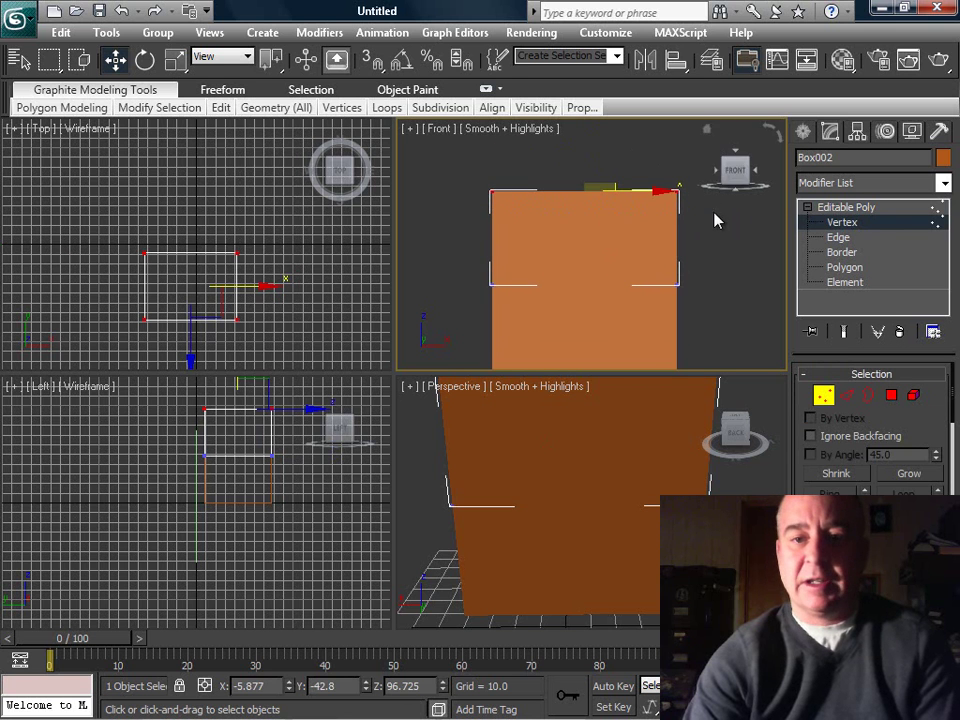
{"action": "left_click", "coordinate": [180, 61]}
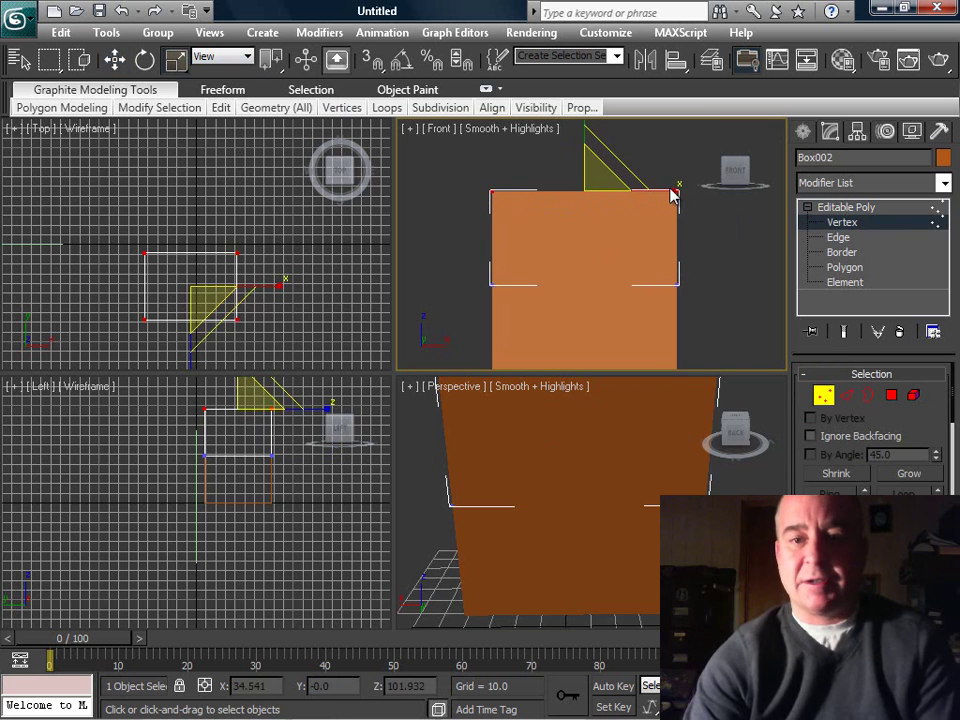
{"action": "left_click_drag", "start_coordinate": [668, 188], "coordinate": [530, 220]}
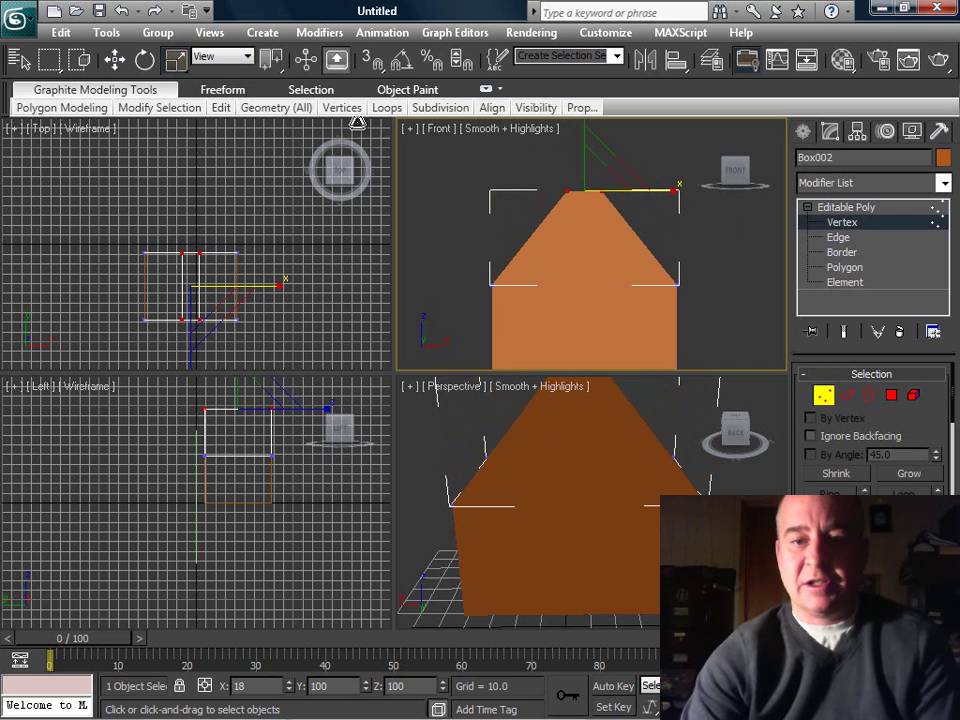
{"action": "left_click_drag", "start_coordinate": [657, 193], "coordinate": [521, 193]}
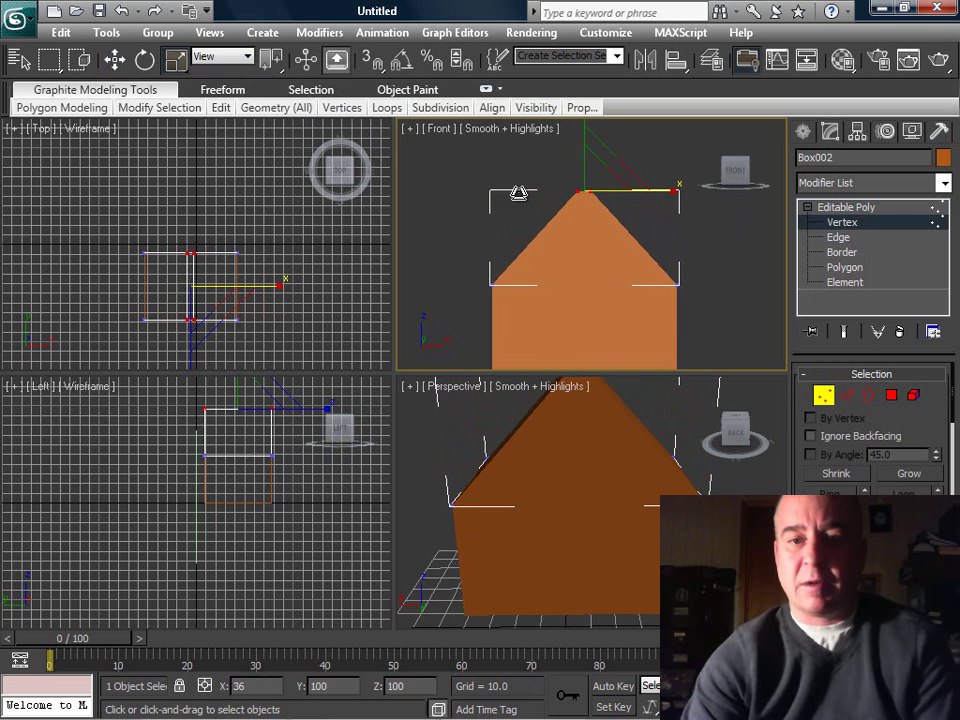
{"action": "middle_click_drag", "start_coordinate": [692, 312], "coordinate": [611, 236]}
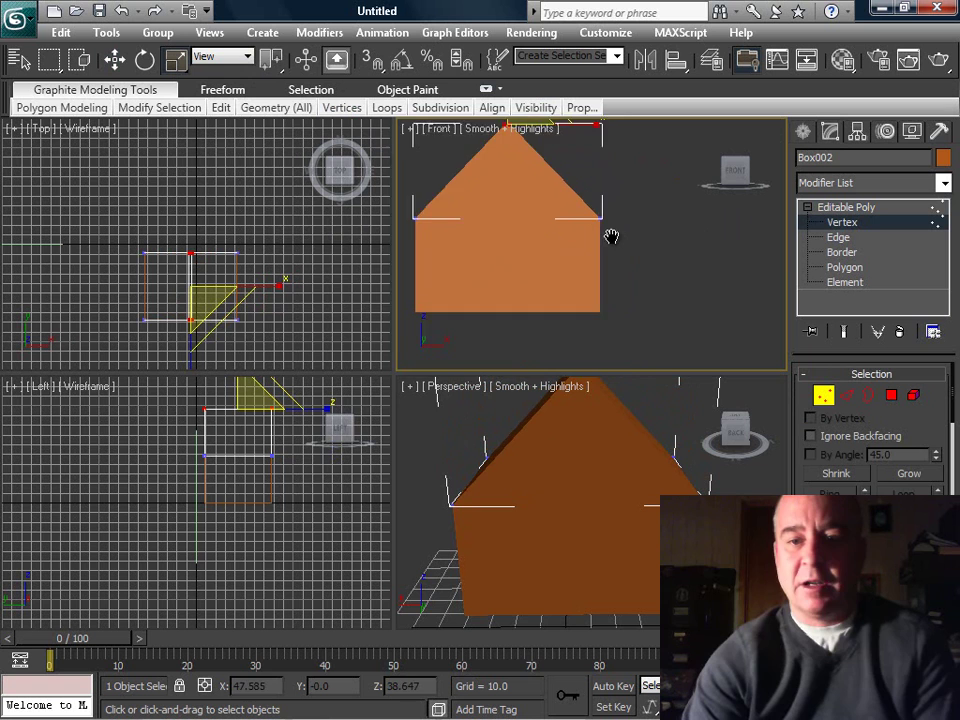
{"action": "scroll", "coordinate": [613, 236], "scroll_direction": "up", "scroll_amount": 4}
{"action": "middle_click_drag", "start_coordinate": [605, 193], "coordinate": [774, 230]}
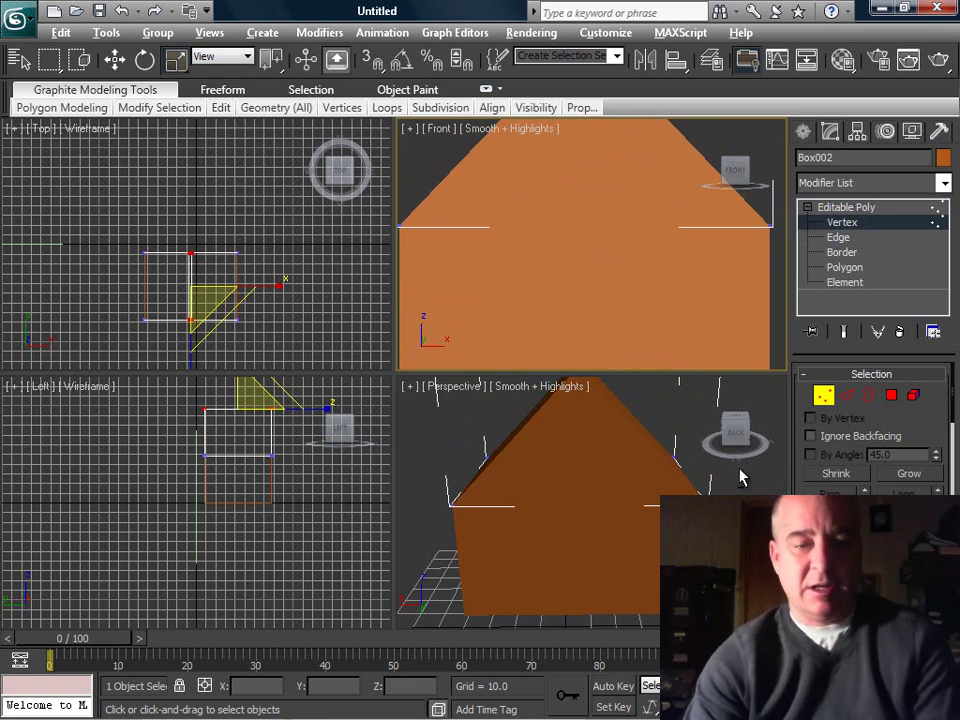
{"action": "key", "text": "alt+w"}
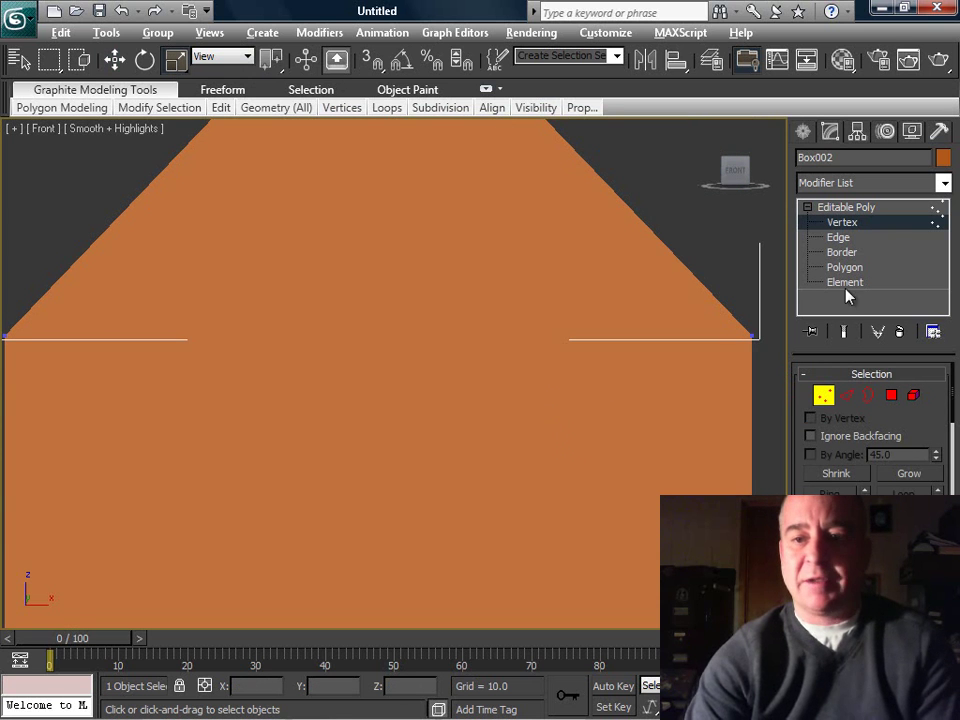
Exit Vertex mode and scale the roof to 114.94% along X so the eaves overhang.
{"action": "key", "text": "1"}
{"action": "key", "text": "z"}
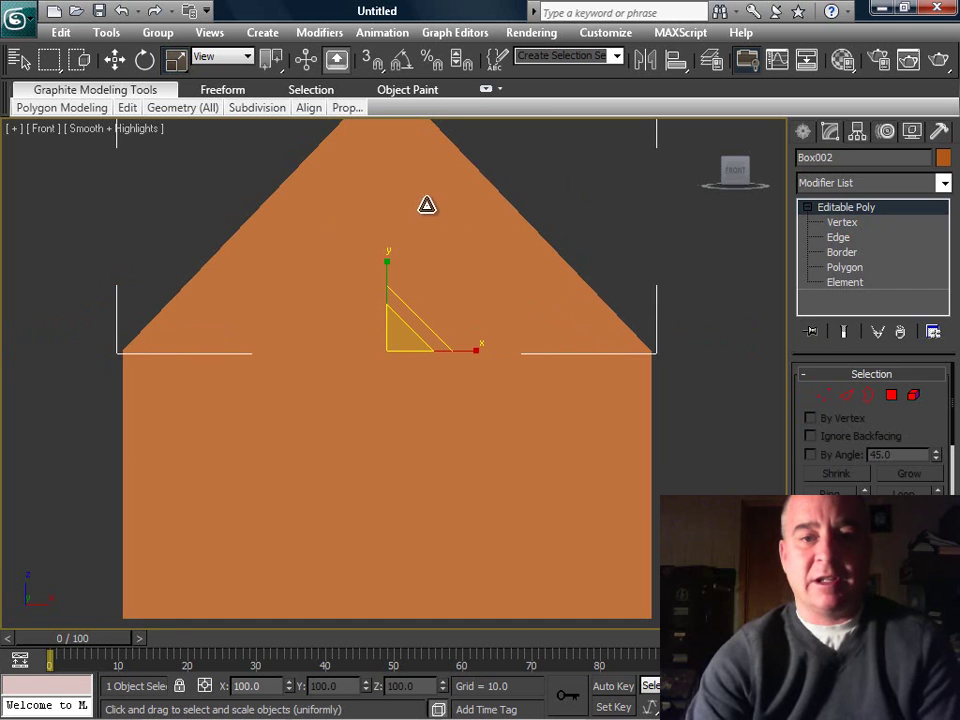
{"action": "middle_click_drag", "start_coordinate": [587, 294], "coordinate": [591, 332]}
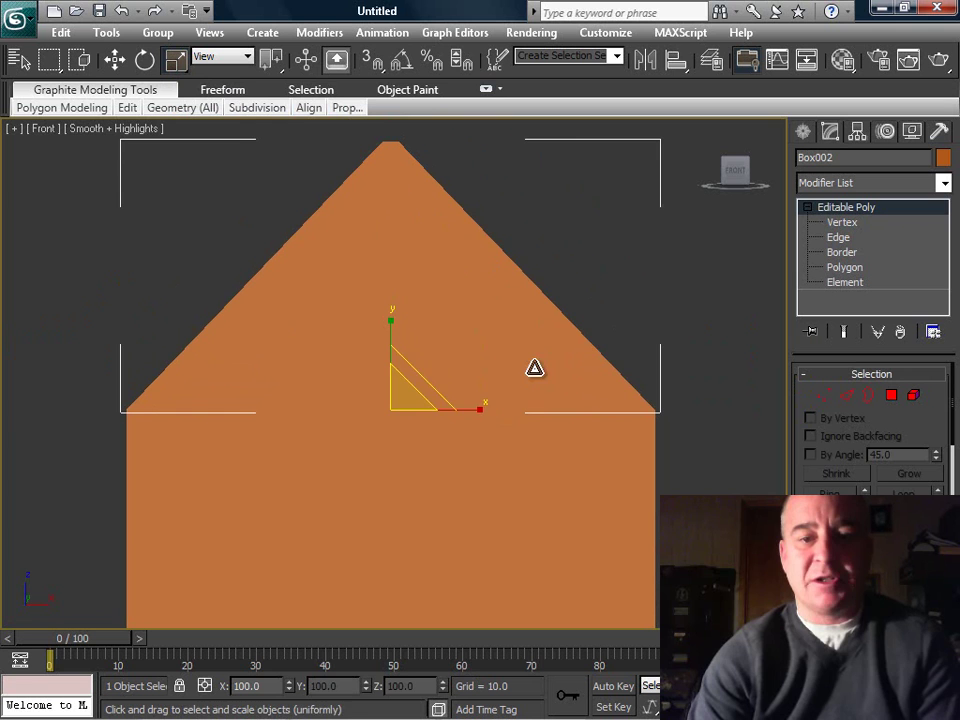
{"action": "left_click_drag", "start_coordinate": [474, 418], "coordinate": [481, 418]}
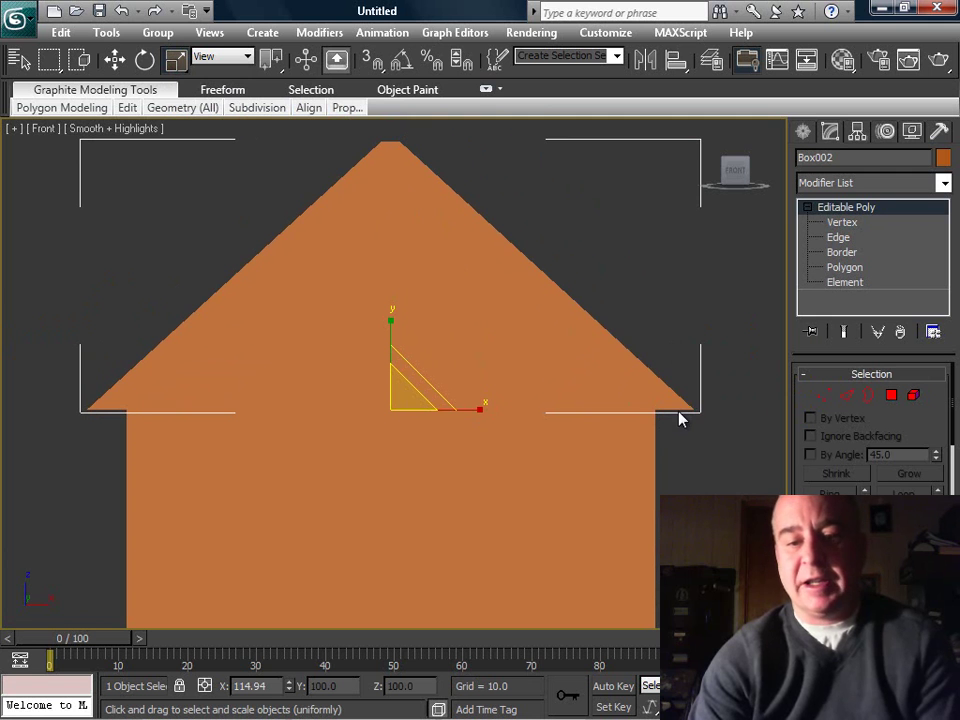
{"action": "mouse_move", "coordinate": [688, 418]}
{"action": "middle_mouse_down", "text": "alt"}
{"action": "mouse_move", "coordinate": [673, 433]}
{"action": "mouse_move", "coordinate": [615, 426]}
{"action": "mouse_move", "coordinate": [737, 433]}
{"action": "mouse_move", "coordinate": [664, 422]}
{"action": "mouse_move", "coordinate": [677, 422]}
{"action": "middle_mouse_up", "text": "alt"}
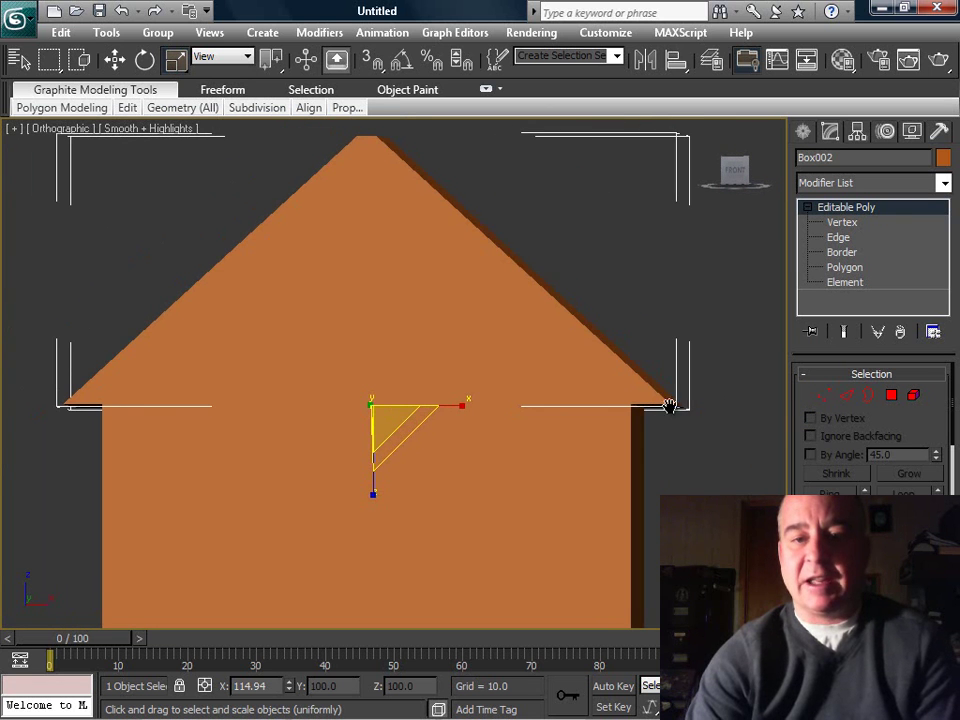
{"action": "scroll", "coordinate": [640, 396], "scroll_direction": "up", "scroll_amount": 5}
{"action": "middle_click_drag", "start_coordinate": [589, 384], "coordinate": [378, 375]}
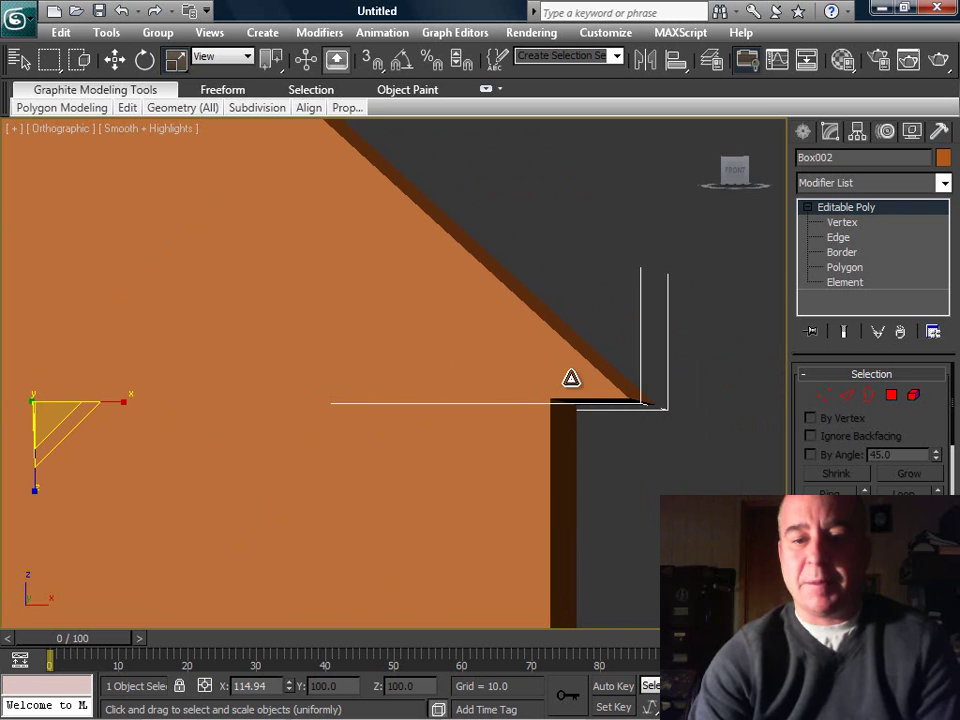
Turn on Edged Faces and orbit a Perspective view toward the roof eave.
{"action": "left_click", "coordinate": [846, 396]}
{"action": "key", "text": "F4"}
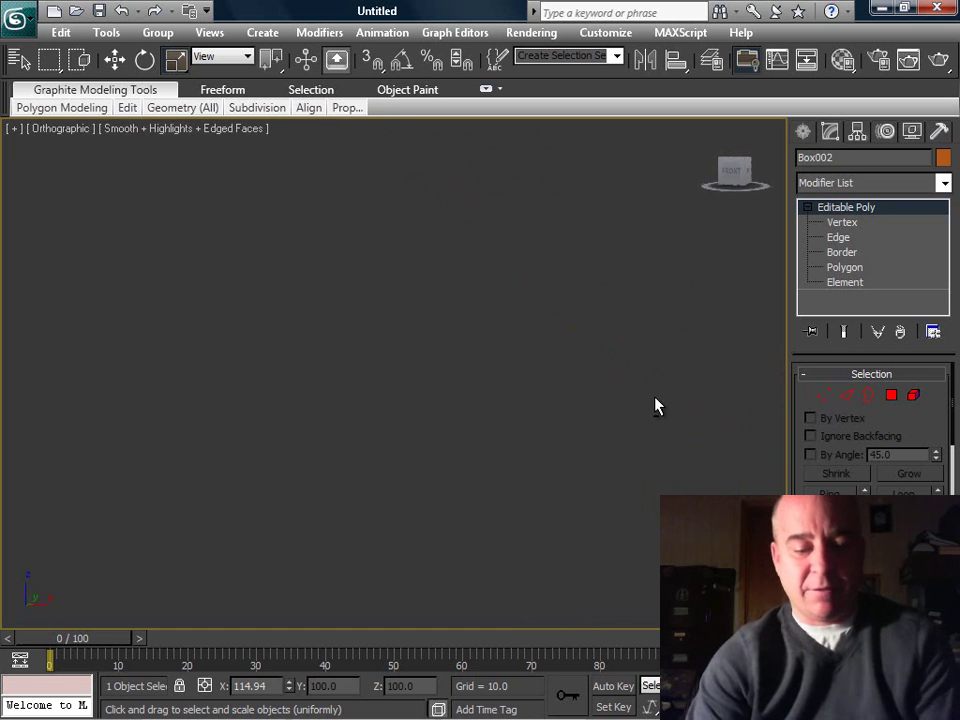
{"action": "key", "text": "p"}
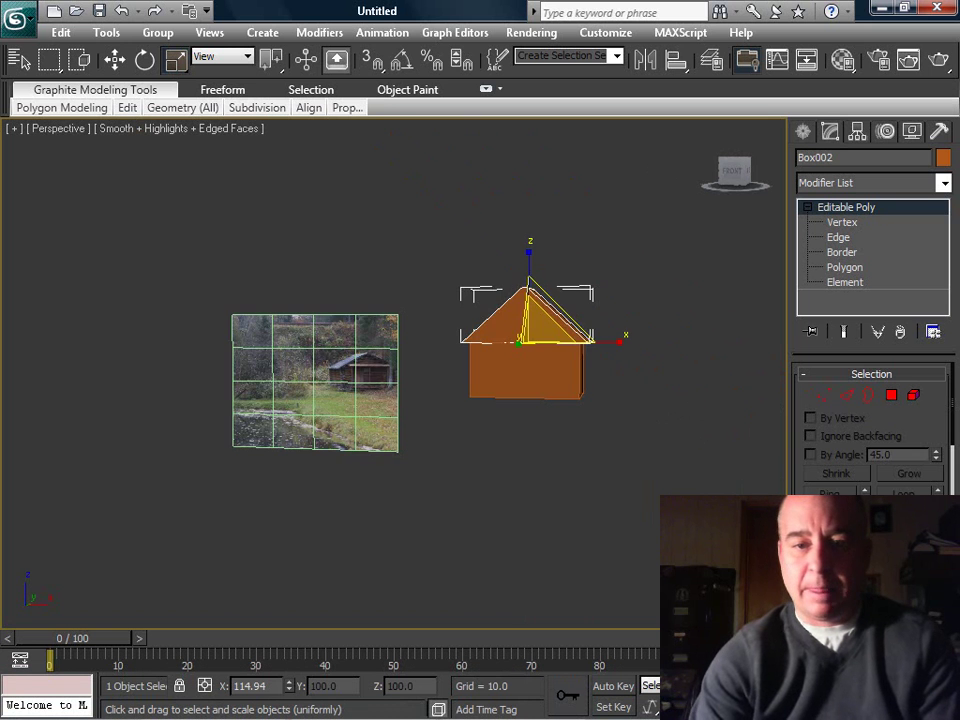
{"action": "middle_click_drag", "start_coordinate": [690, 446], "coordinate": [455, 420], "text": "alt"}
{"action": "scroll", "coordinate": [613, 419], "scroll_direction": "up", "scroll_amount": 5}
Select the roof's lower eave edge and chamfer it with an amount of 3.012.
{"action": "left_click", "coordinate": [846, 396]}
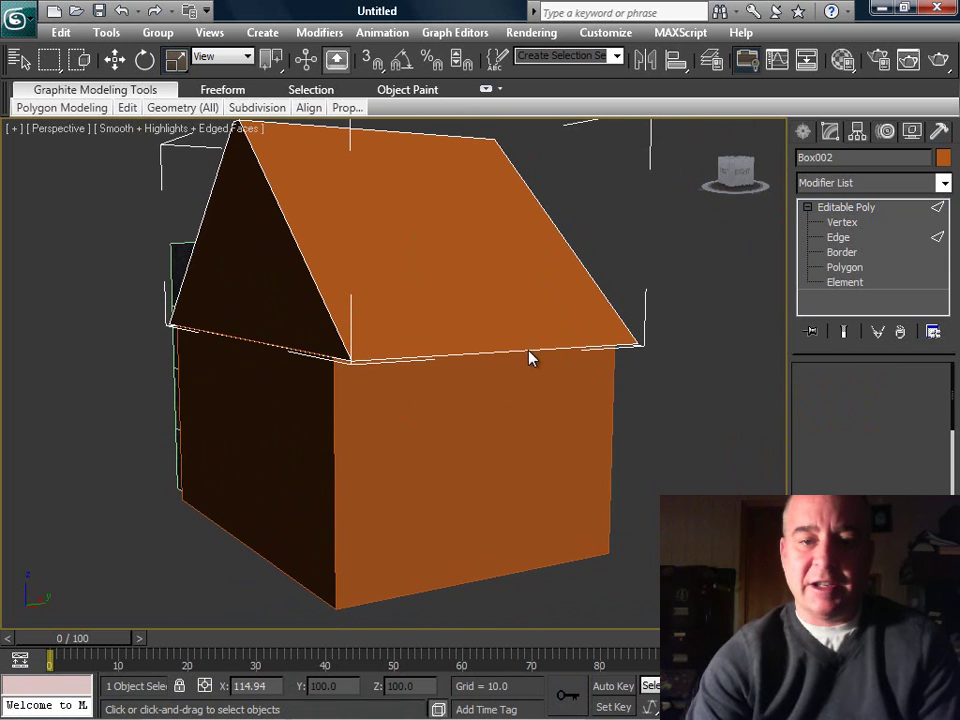
{"action": "left_click", "coordinate": [530, 355]}
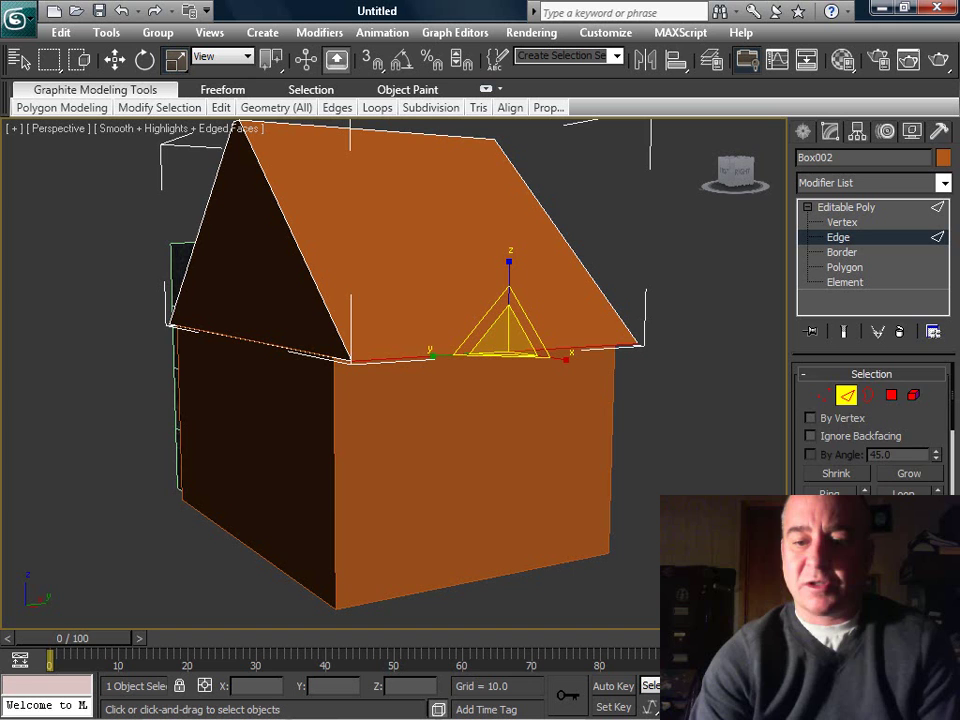
{"action": "scroll", "coordinate": [870, 430], "scroll_direction": "down", "scroll_amount": 5}
{"action": "left_click", "coordinate": [872, 537]}
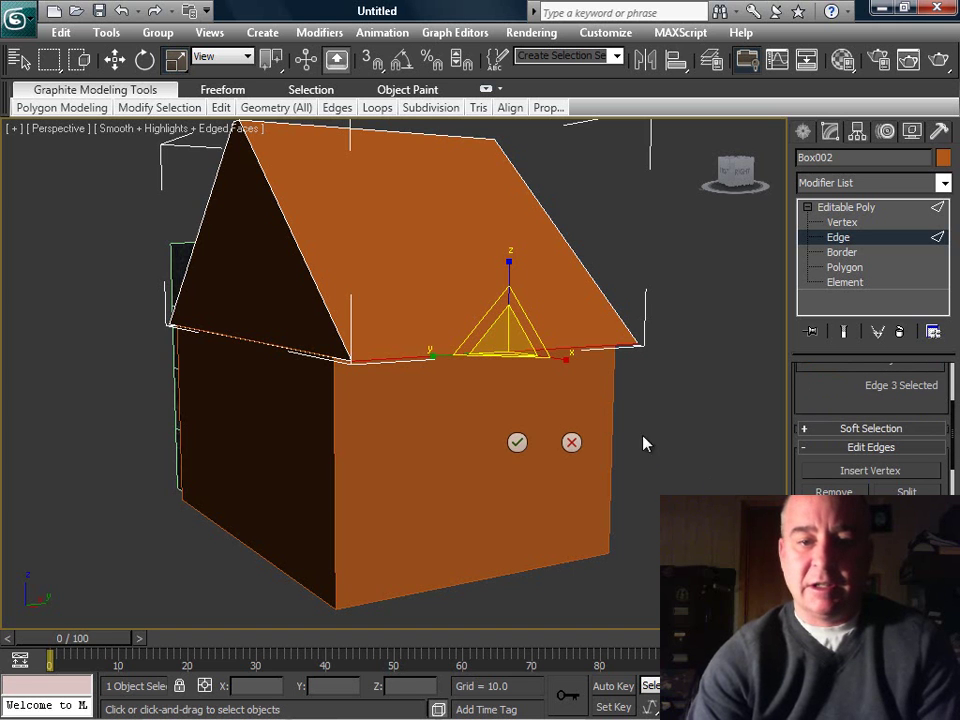
{"action": "left_click_drag", "start_coordinate": [527, 372], "coordinate": [522, 365]}
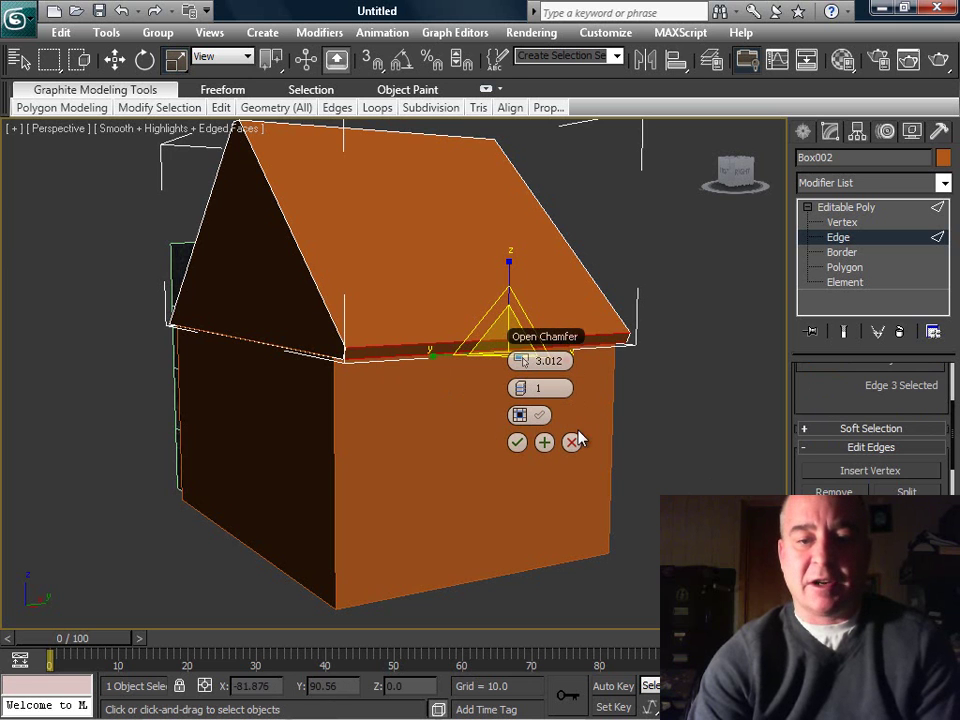
{"action": "left_click", "coordinate": [517, 443]}
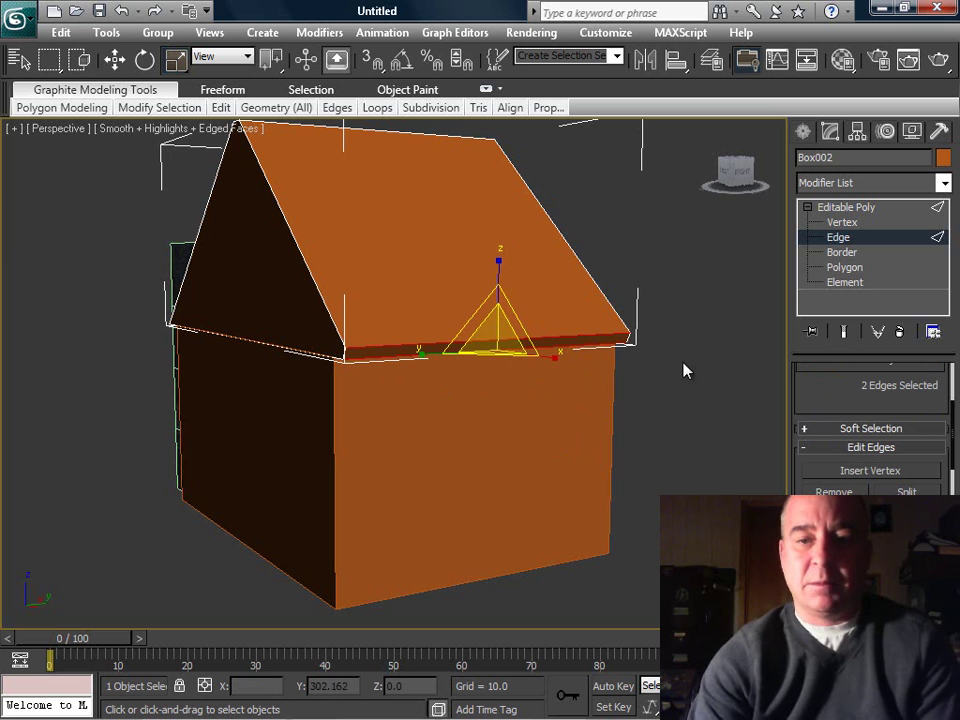
{"action": "scroll", "coordinate": [668, 387], "scroll_direction": "up", "scroll_amount": 5}
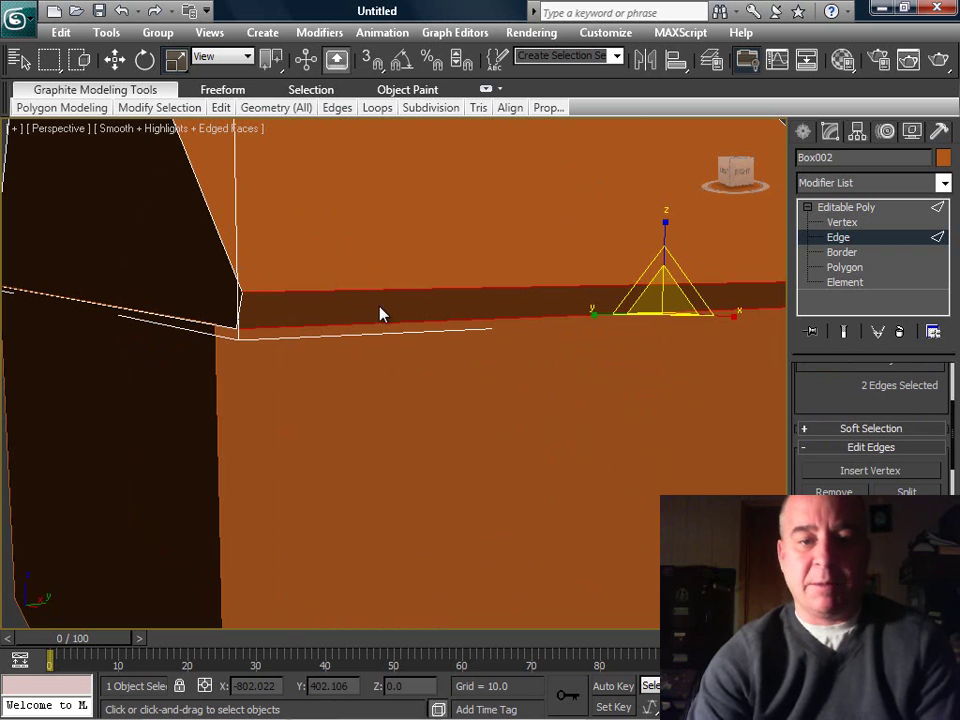
{"action": "middle_click_drag", "start_coordinate": [383, 322], "coordinate": [339, 279], "text": "alt"}
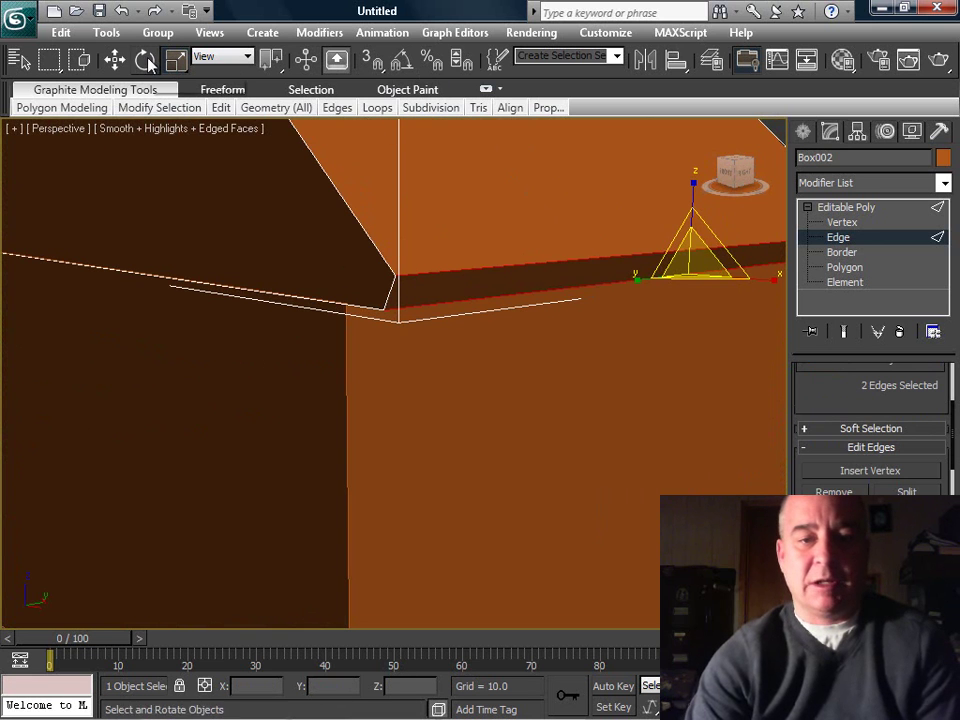
{"action": "key", "text": "e"}
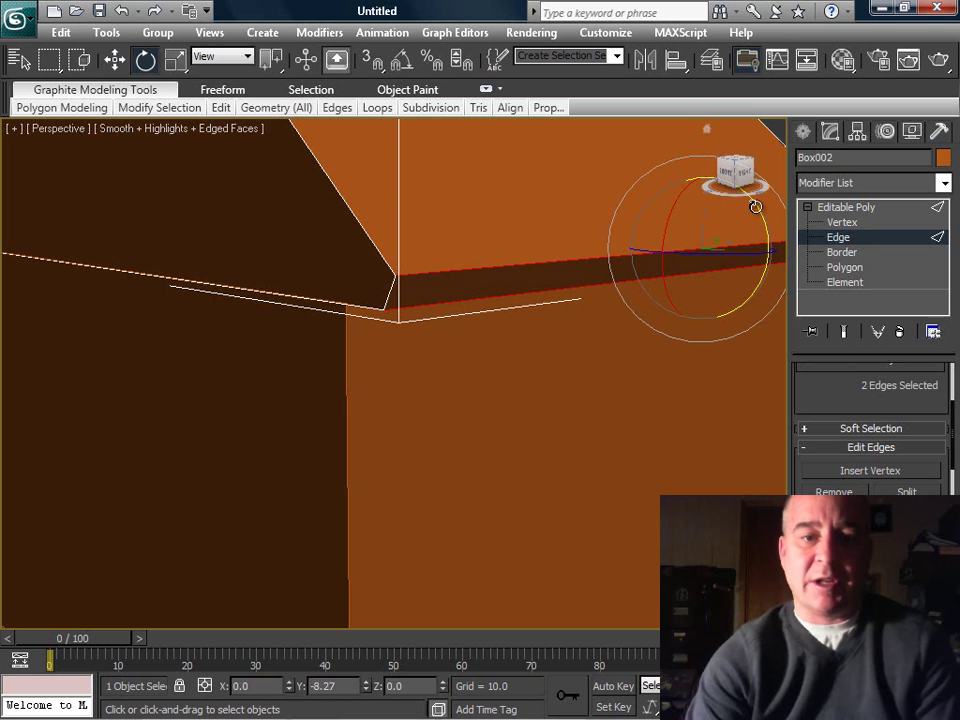
{"action": "middle_click_drag", "start_coordinate": [581, 268], "coordinate": [457, 333], "text": "alt"}
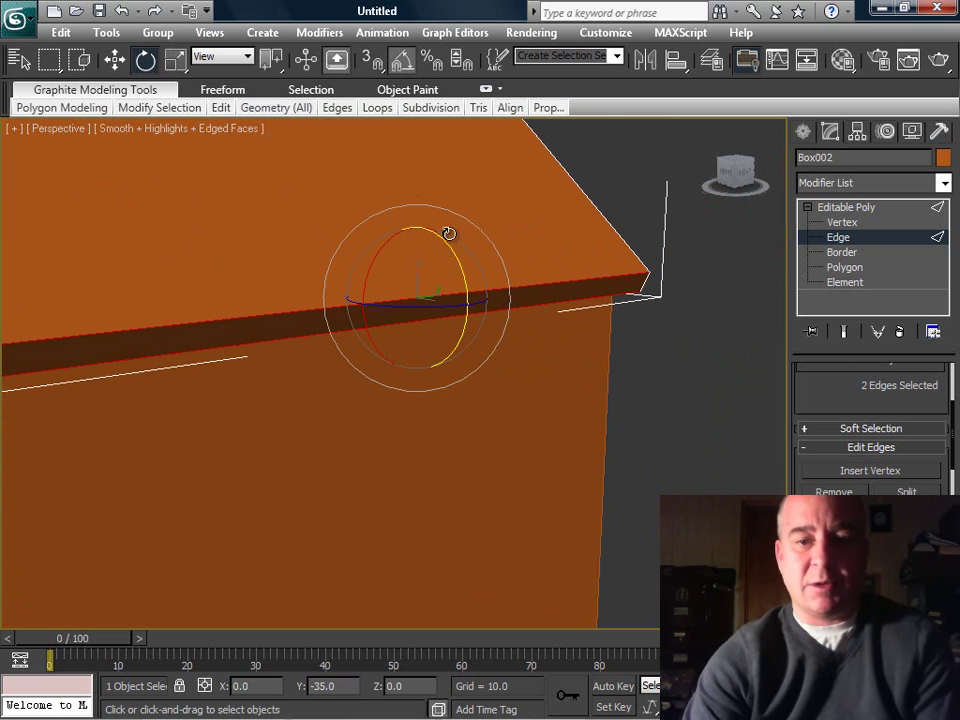
Rotate the chamfered eave polygons -25 degrees on Y to follow the roof slope.
{"action": "left_click", "coordinate": [848, 270]}
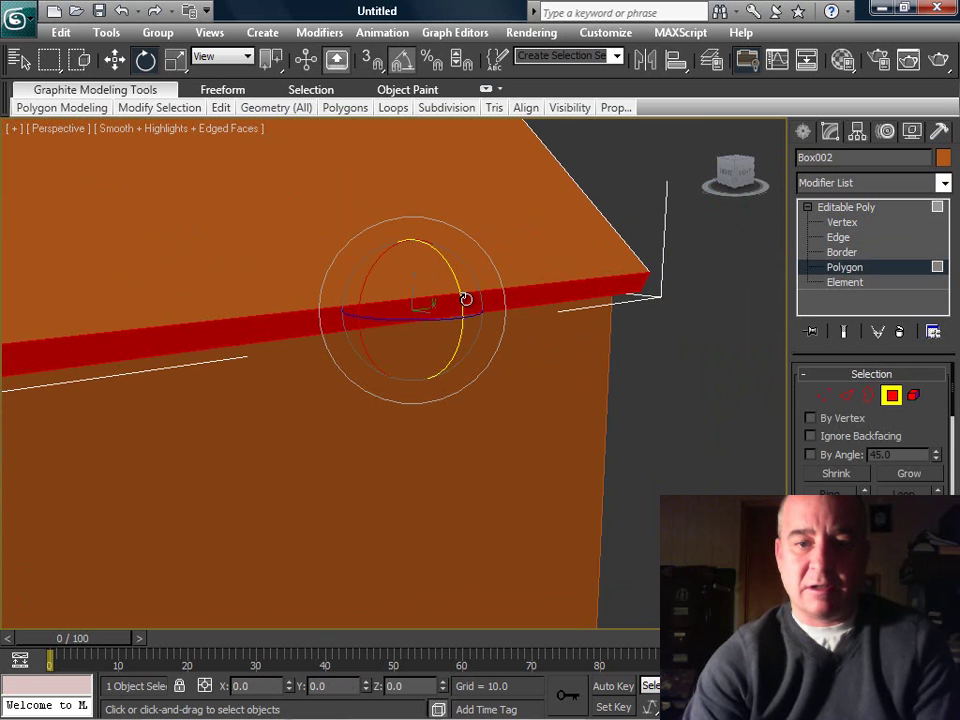
{"action": "left_click_drag", "start_coordinate": [466, 299], "coordinate": [453, 275]}
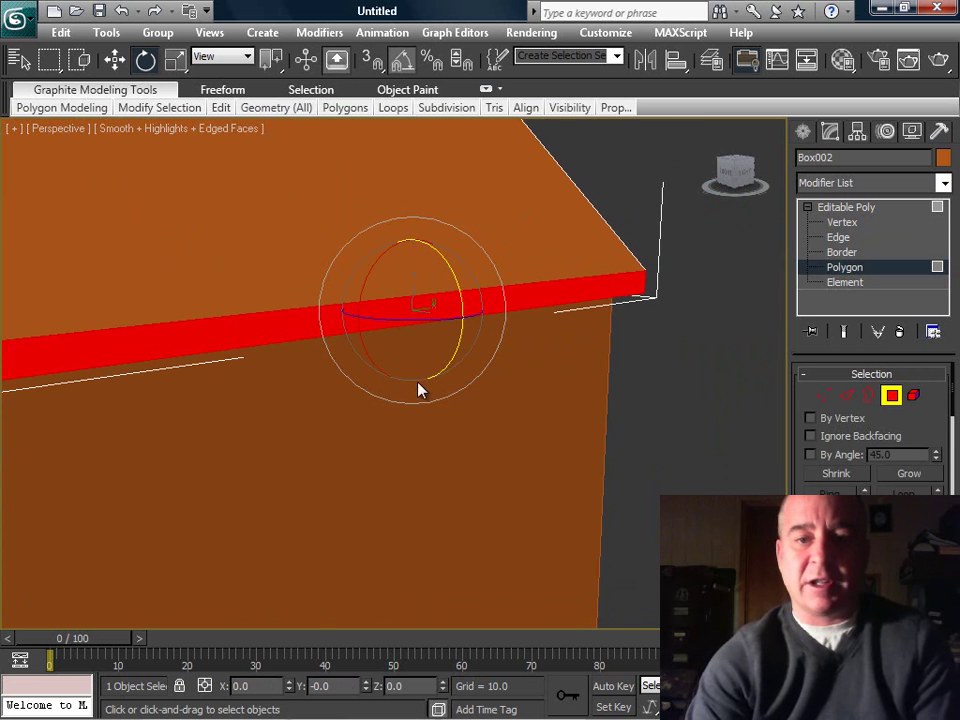
{"action": "middle_click_drag", "start_coordinate": [418, 390], "coordinate": [467, 429], "text": "alt"}
{"action": "scroll", "coordinate": [467, 429], "scroll_direction": "down", "scroll_amount": 5}
{"action": "scroll", "coordinate": [467, 422], "scroll_direction": "up", "scroll_amount": 5}
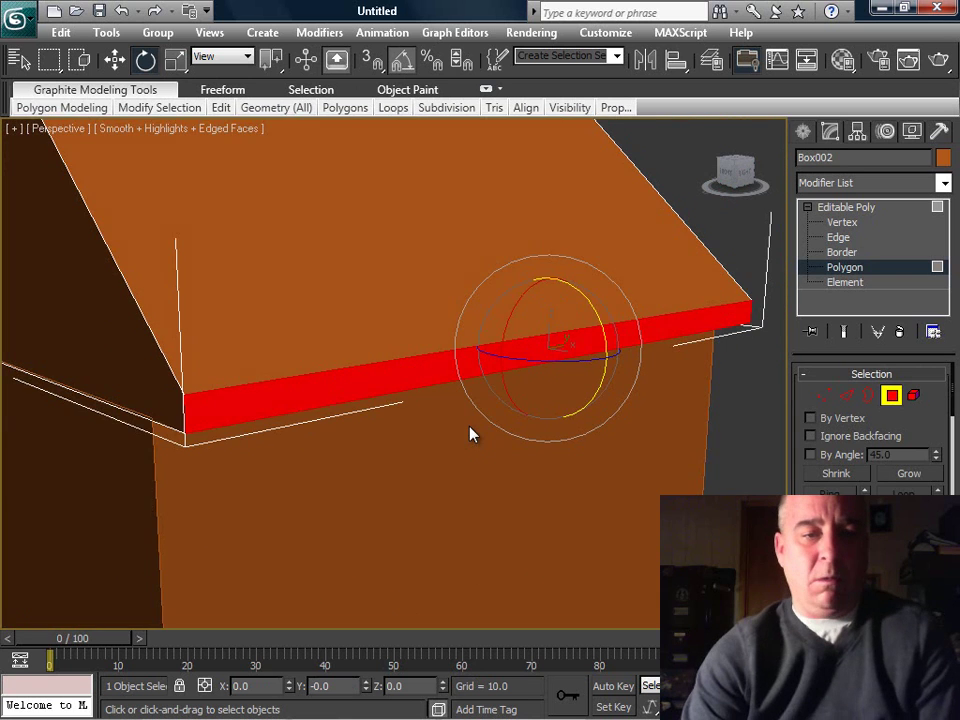
{"action": "scroll", "coordinate": [472, 434], "scroll_direction": "down", "scroll_amount": 5}
{"action": "mouse_move", "coordinate": [399, 407]}
{"action": "middle_mouse_down", "text": "alt"}
{"action": "mouse_move", "coordinate": [436, 414]}
{"action": "mouse_move", "coordinate": [413, 410]}
{"action": "middle_mouse_up", "text": "alt"}
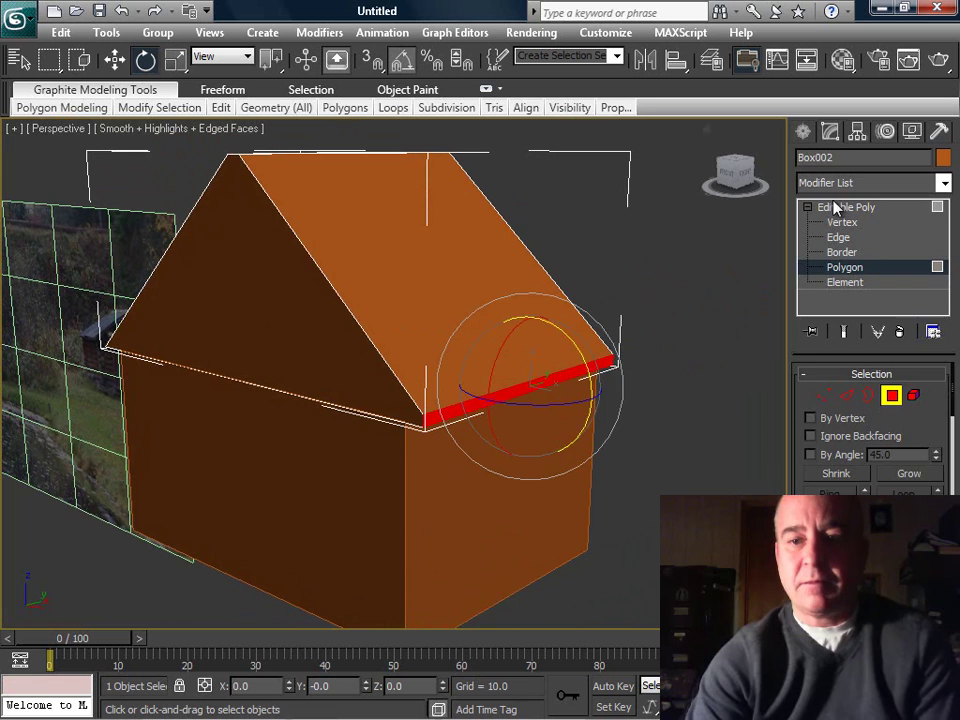
Exit Polygon level and zoom the Perspective view onto the log cabin reference photo.
{"action": "key", "text": "4"}
{"action": "middle_click_drag", "start_coordinate": [449, 327], "coordinate": [492, 349], "text": "alt"}
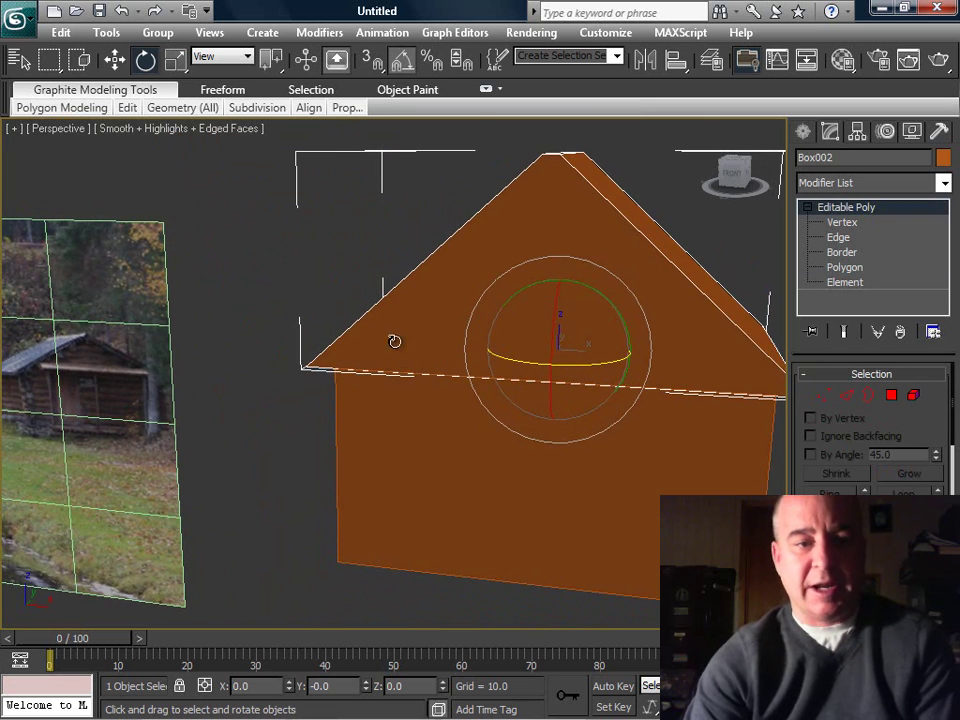
{"action": "middle_click_drag", "start_coordinate": [213, 378], "coordinate": [449, 386]}
{"action": "scroll", "coordinate": [540, 324], "scroll_direction": "up", "scroll_amount": 5}
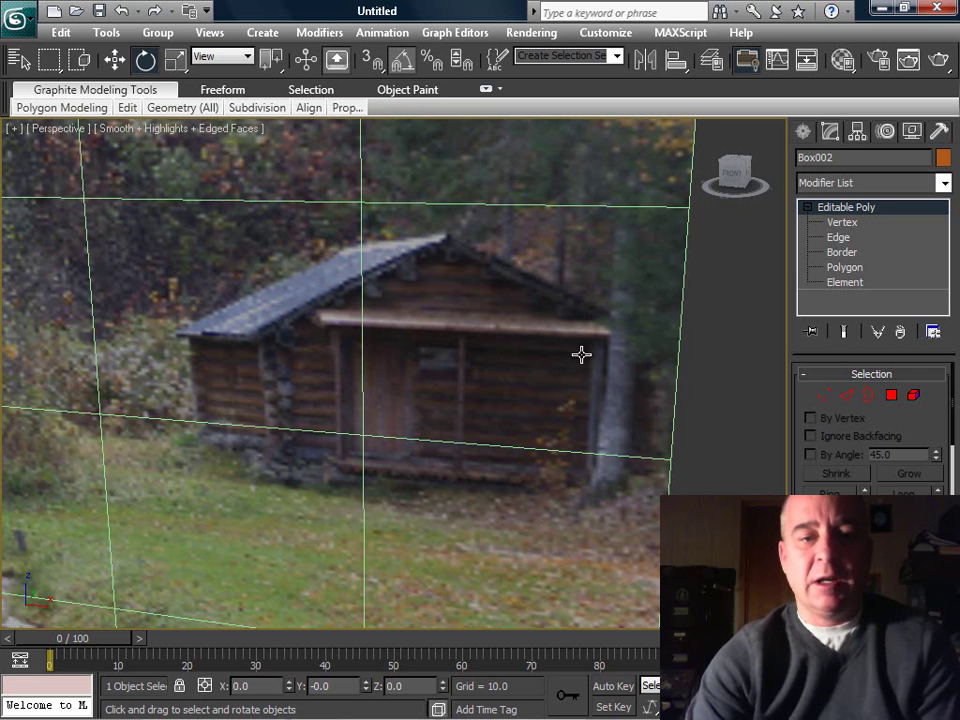
{"action": "middle_click_drag", "start_coordinate": [581, 354], "coordinate": [688, 338]}
Frame the house in the Front view and discard the accidental roof clone.
{"action": "key", "text": "f"}
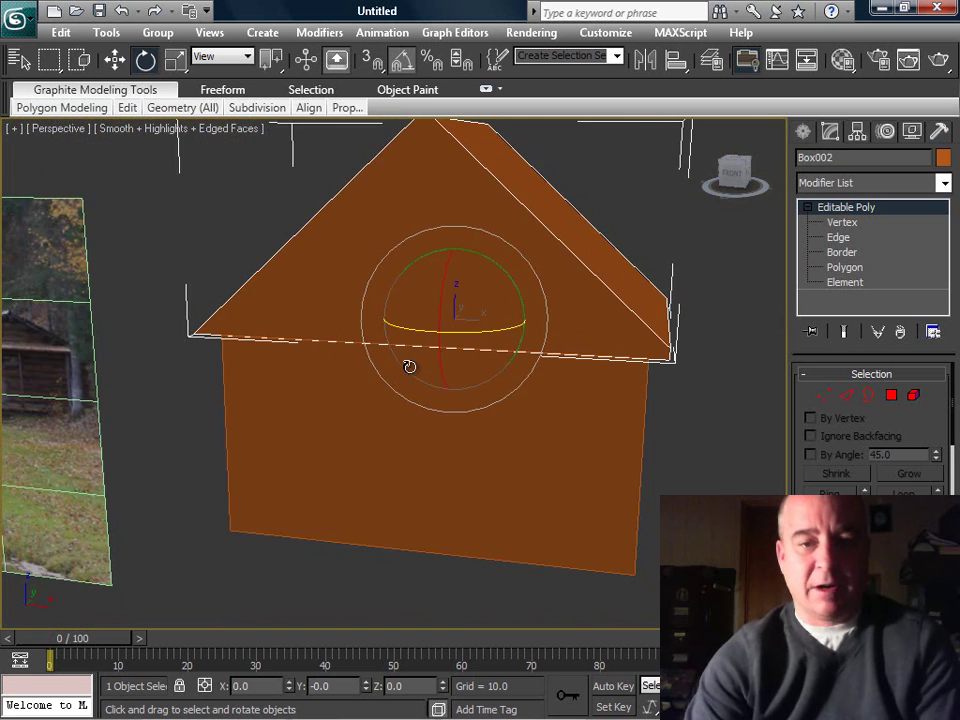
{"action": "key", "text": "z"}
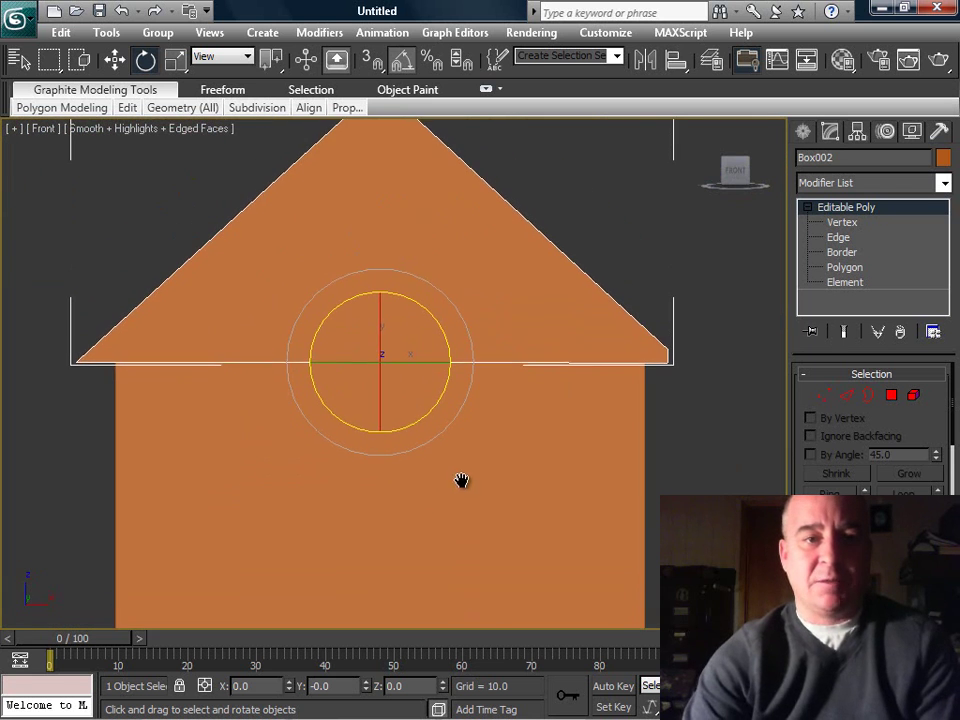
{"action": "left_click", "coordinate": [115, 58]}
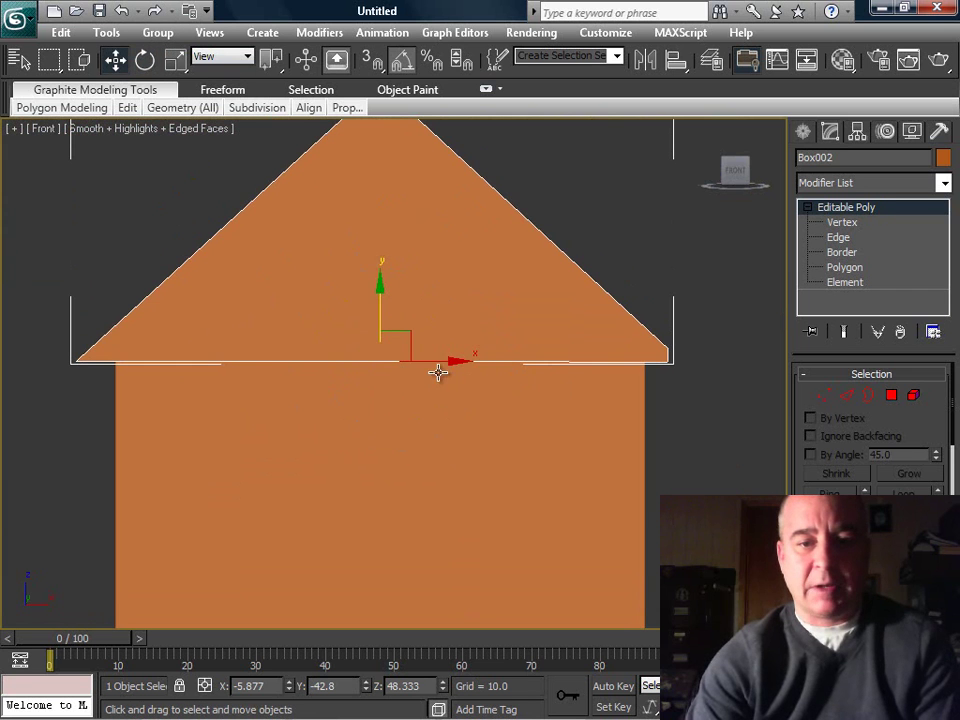
{"action": "mouse_move", "coordinate": [423, 365]}
{"action": "left_mouse_down", "text": "shift"}
{"action": "mouse_move", "coordinate": [645, 351]}
{"action": "mouse_move", "coordinate": [665, 363]}
{"action": "left_mouse_up", "text": "shift"}
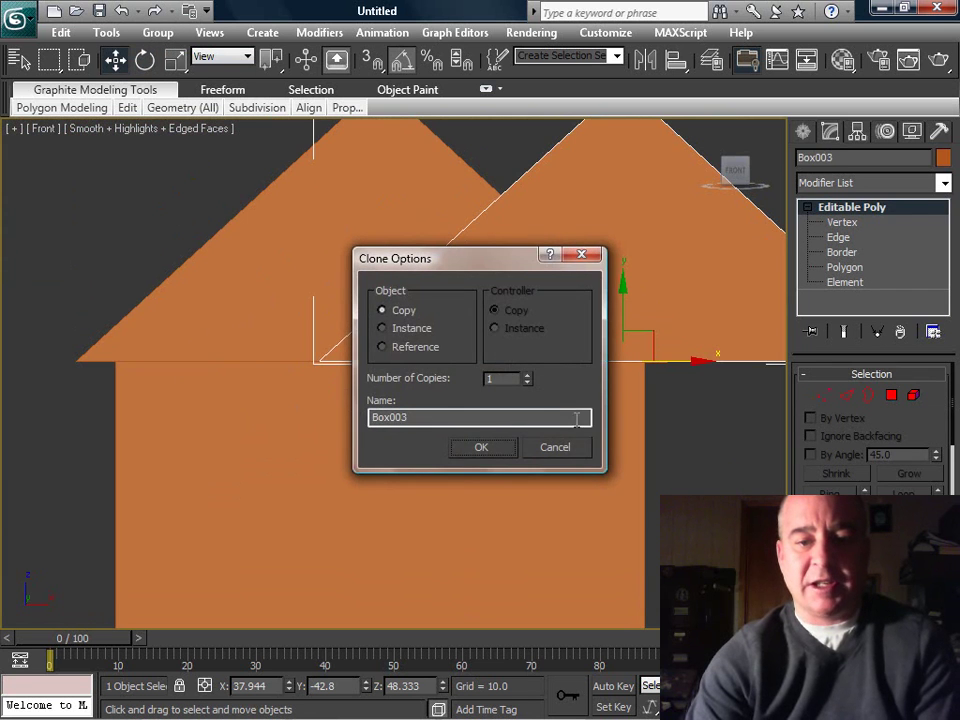
{"action": "left_click", "coordinate": [556, 448]}
Slide the roof right along X to about 123.299, clear of the house.
{"action": "mouse_move", "coordinate": [407, 364]}
{"action": "left_mouse_down"}
{"action": "mouse_move", "coordinate": [899, 358]}
{"action": "mouse_move", "coordinate": [818, 375]}
{"action": "left_mouse_up"}
{"action": "middle_click_drag", "start_coordinate": [609, 384], "coordinate": [439, 407]}
{"action": "scroll", "coordinate": [439, 407], "scroll_direction": "down", "scroll_amount": 3}
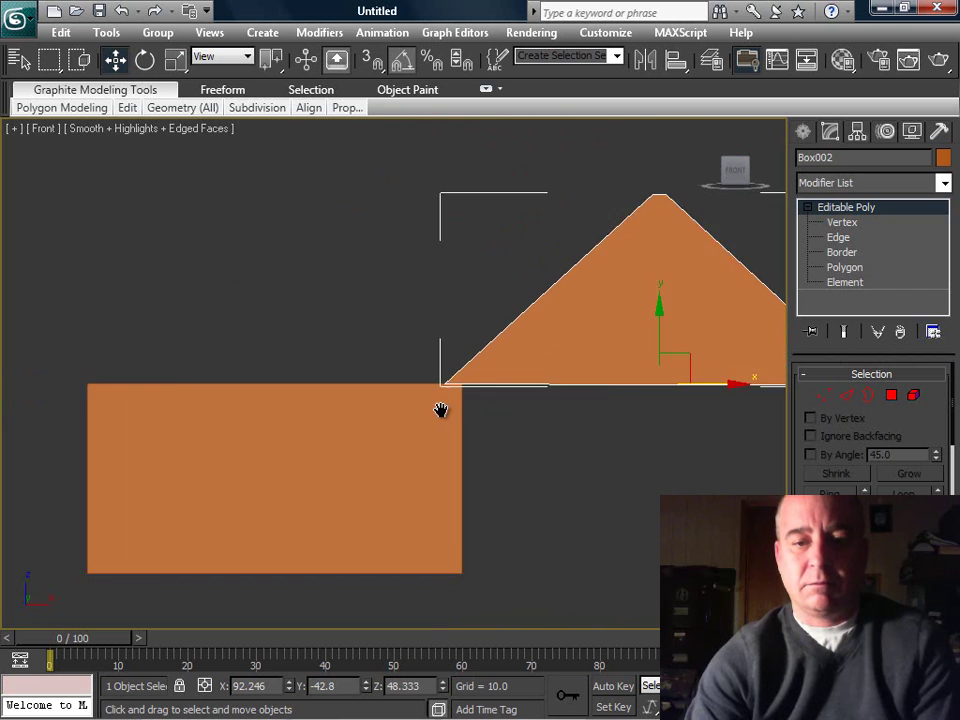
{"action": "left_click_drag", "start_coordinate": [645, 379], "coordinate": [729, 377]}
{"action": "middle_click_drag", "start_coordinate": [448, 414], "coordinate": [527, 377]}
{"action": "scroll", "coordinate": [506, 416], "scroll_direction": "up", "scroll_amount": 3}
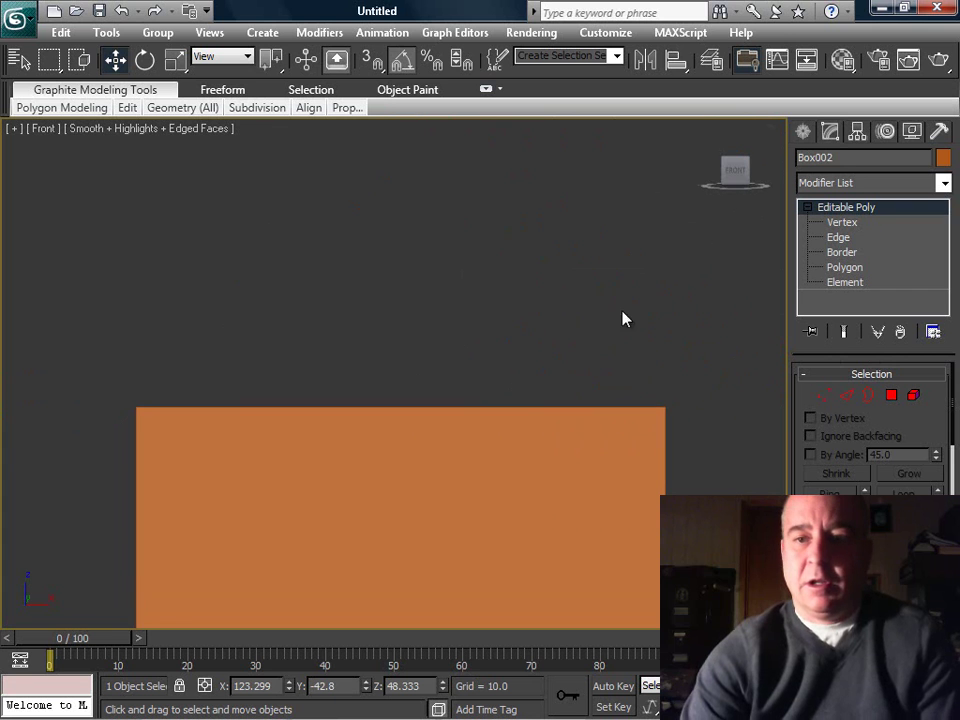
Start a Line spline tracing the outer roof edge from lower left over the apex to the right eave.
{"action": "left_click", "coordinate": [806, 132]}
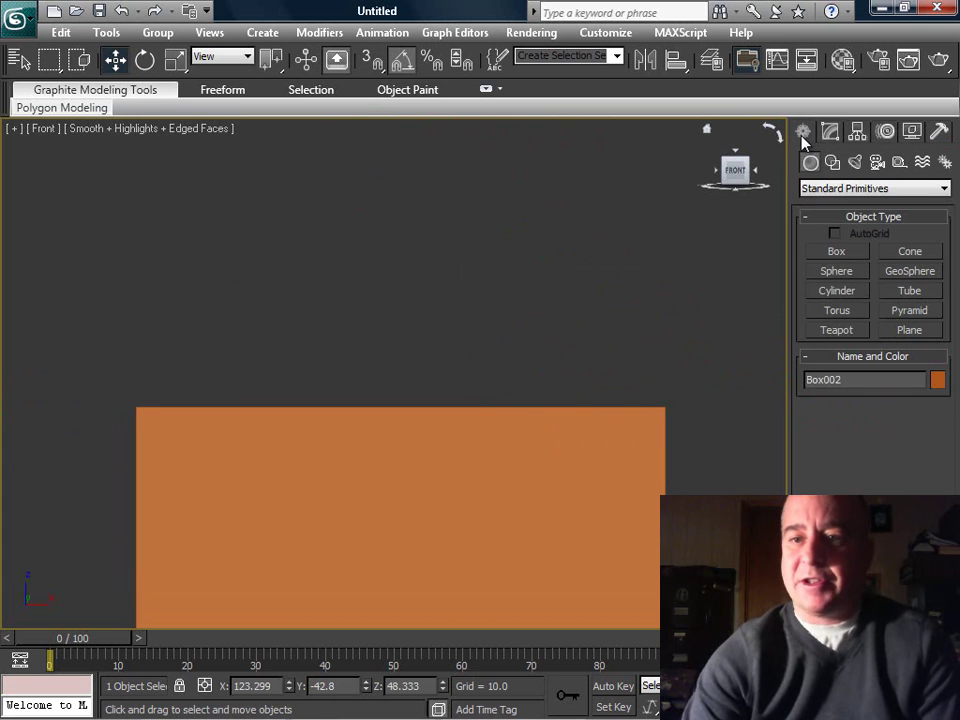
{"action": "left_click", "coordinate": [833, 162]}
{"action": "left_click", "coordinate": [835, 267]}
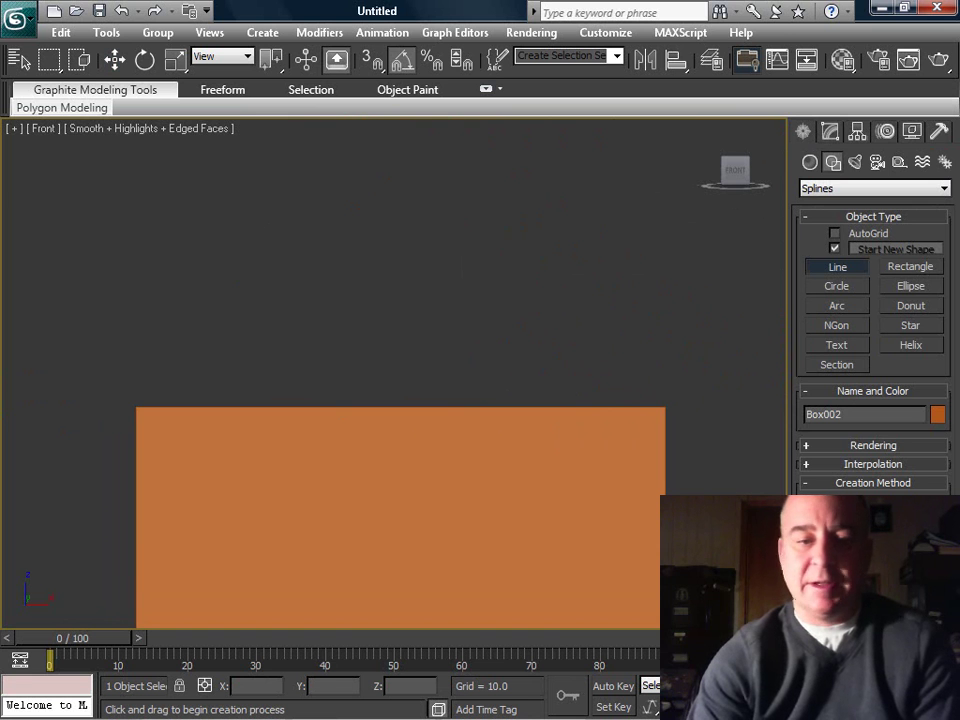
{"action": "left_click", "coordinate": [72, 409]}
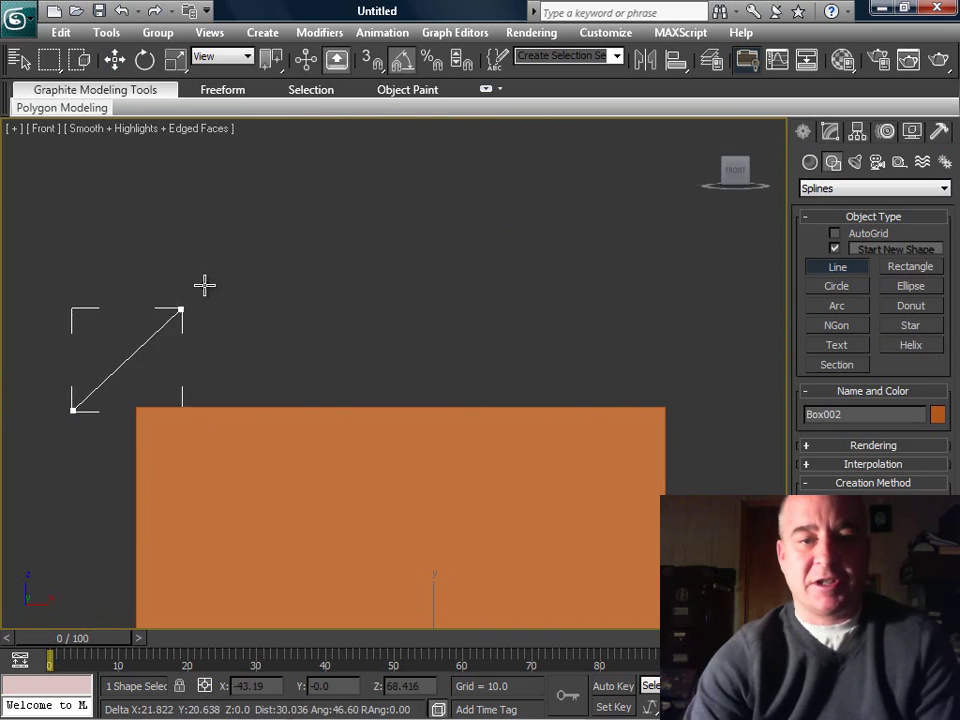
{"action": "left_click", "coordinate": [385, 167]}
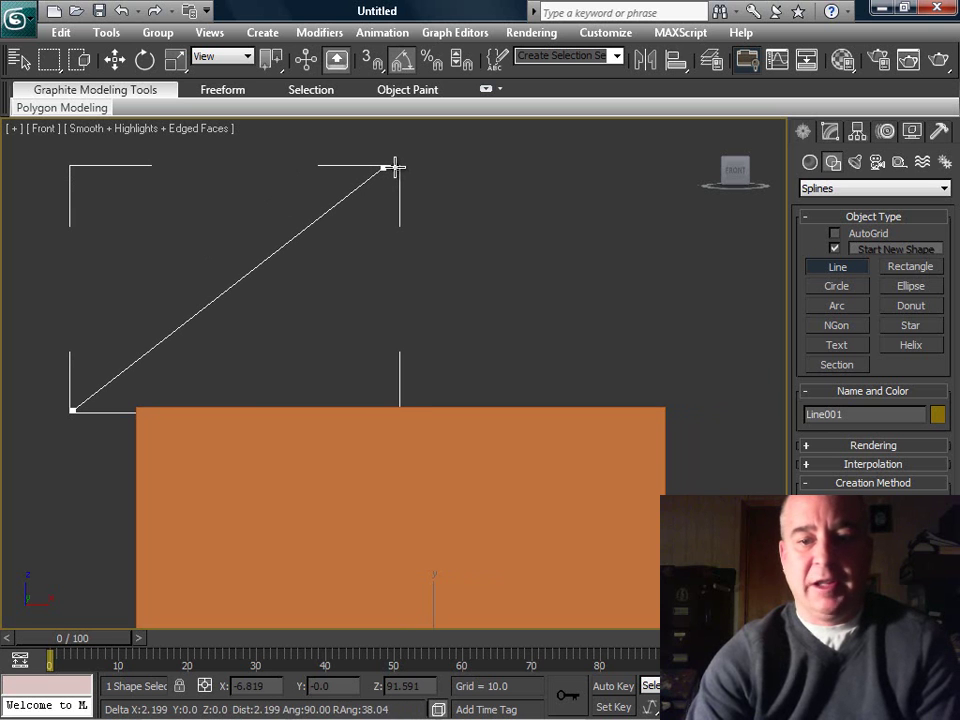
{"action": "left_click", "coordinate": [394, 167]}
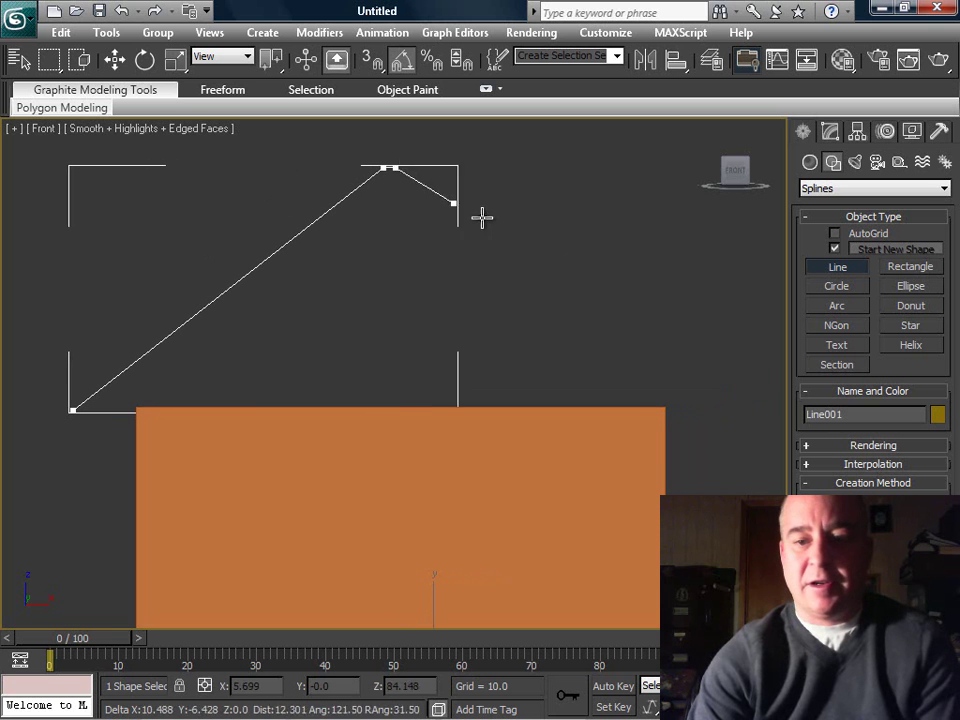
{"action": "left_click", "coordinate": [750, 404]}
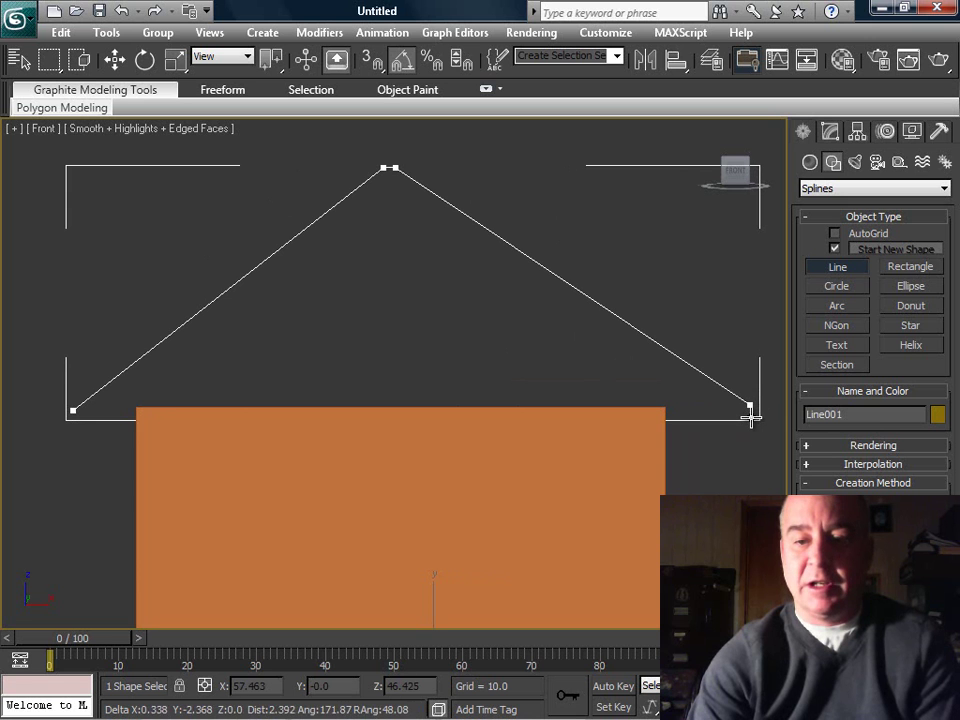
Trace the inner roof edge back to the lower left and return to the first vertex.
{"action": "left_click", "coordinate": [752, 418]}
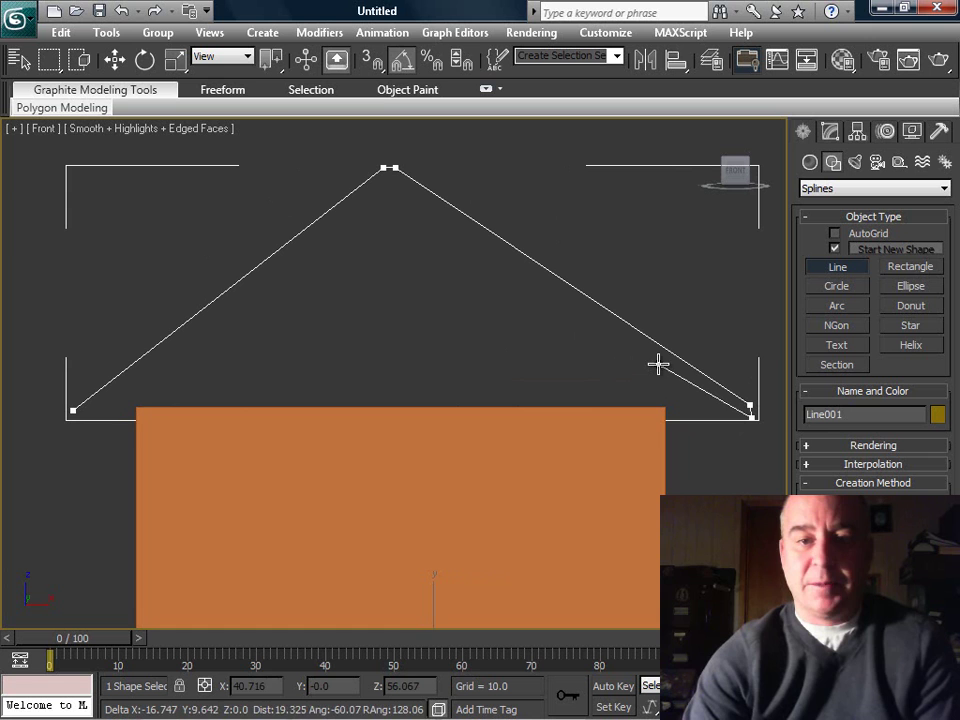
{"action": "left_click", "coordinate": [391, 186]}
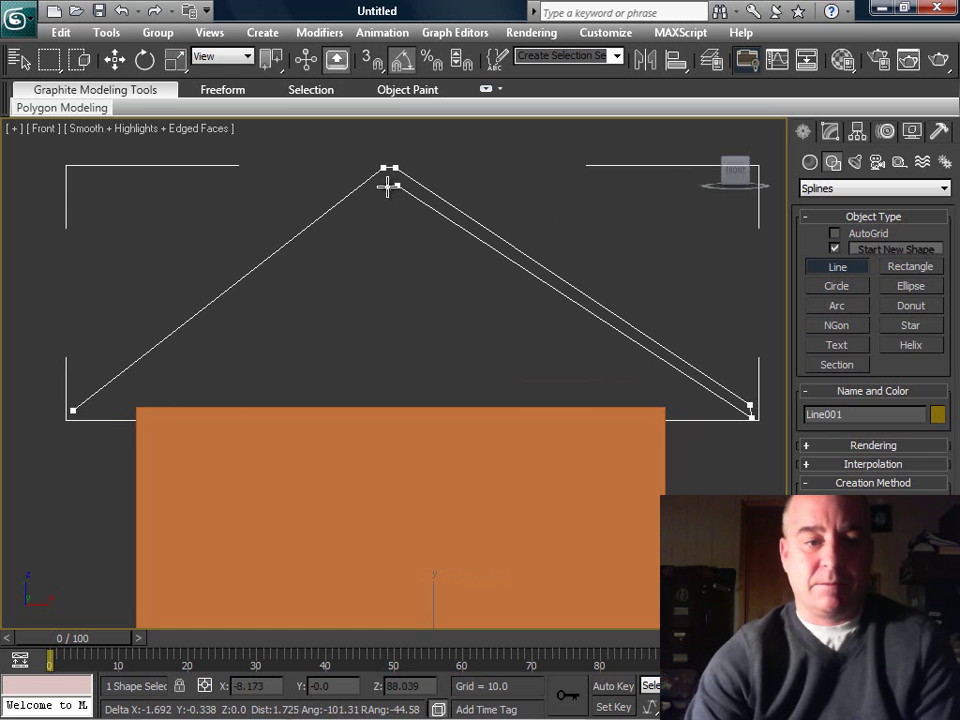
{"action": "left_click", "coordinate": [388, 187]}
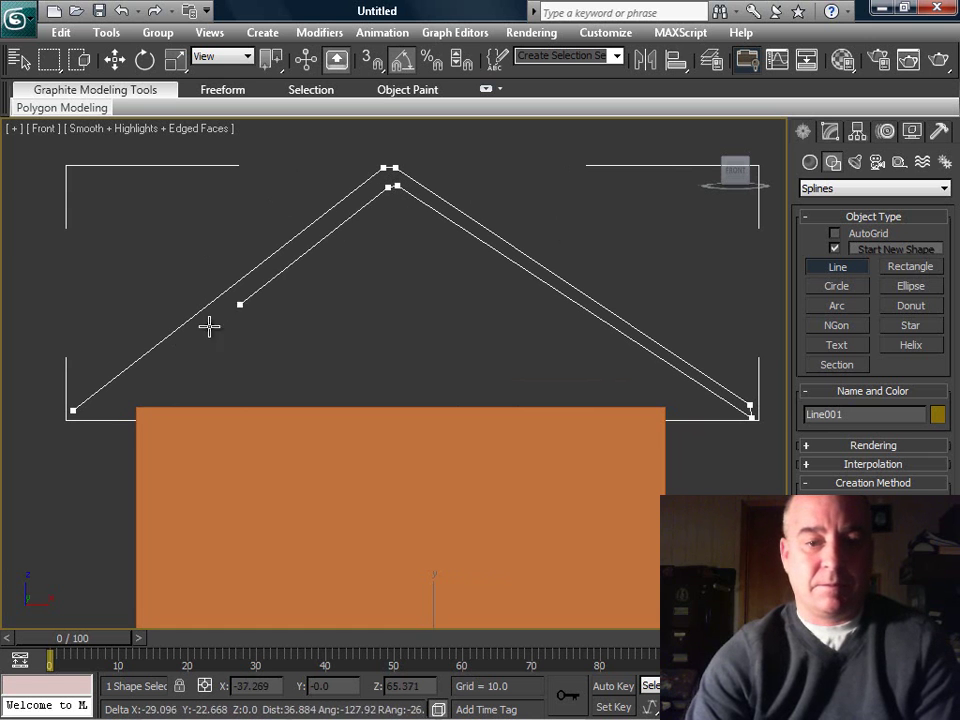
{"action": "left_click", "coordinate": [71, 424]}
{"action": "left_click", "coordinate": [72, 411]}
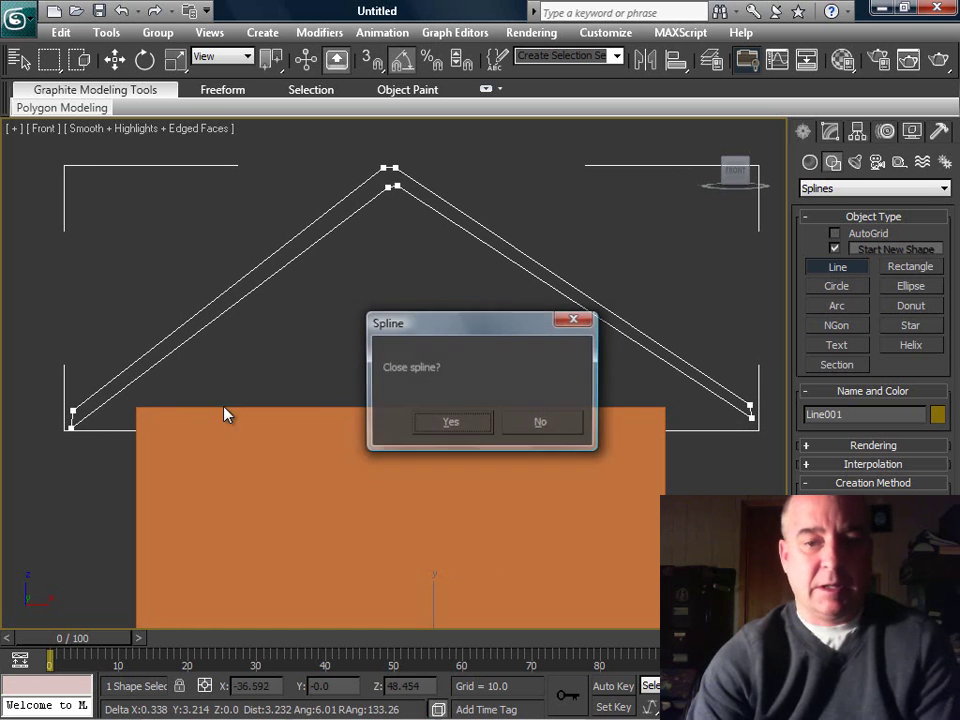
Close the roof spline and draw small log circles up the right slope.
{"action": "left_click", "coordinate": [466, 422]}
{"action": "left_click", "coordinate": [858, 288]}
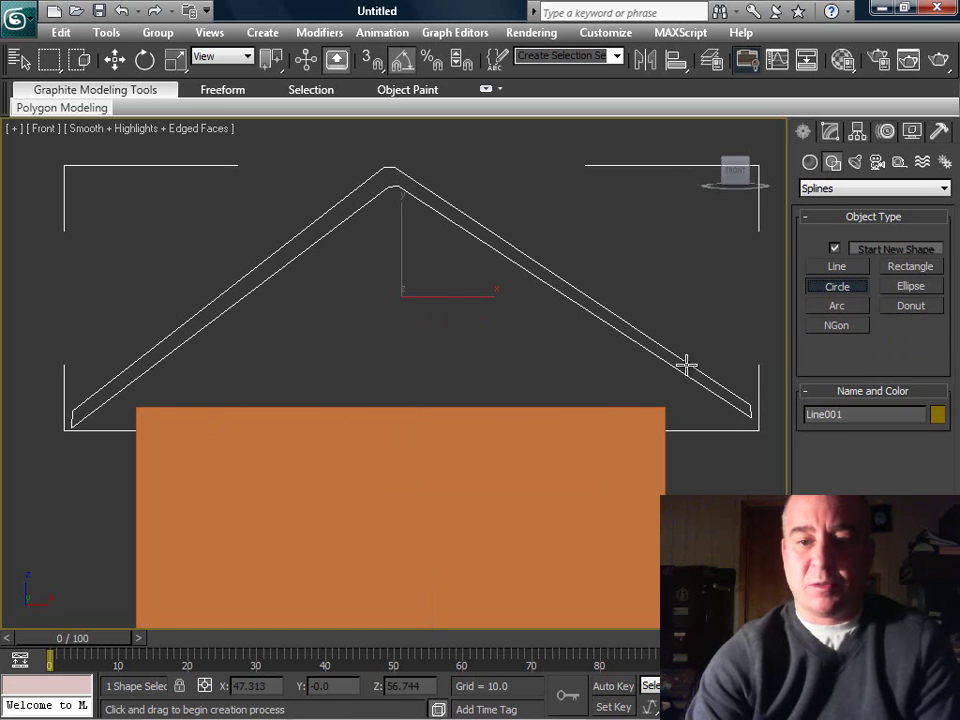
{"action": "left_click_drag", "start_coordinate": [668, 382], "coordinate": [679, 396]}
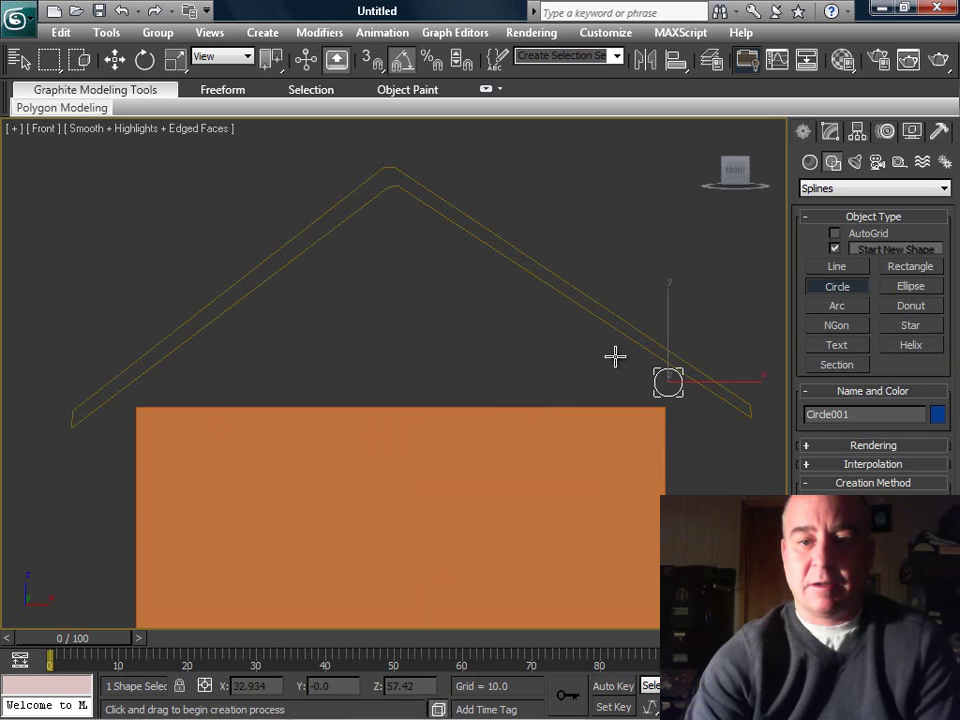
{"action": "left_click_drag", "start_coordinate": [598, 334], "coordinate": [608, 345]}
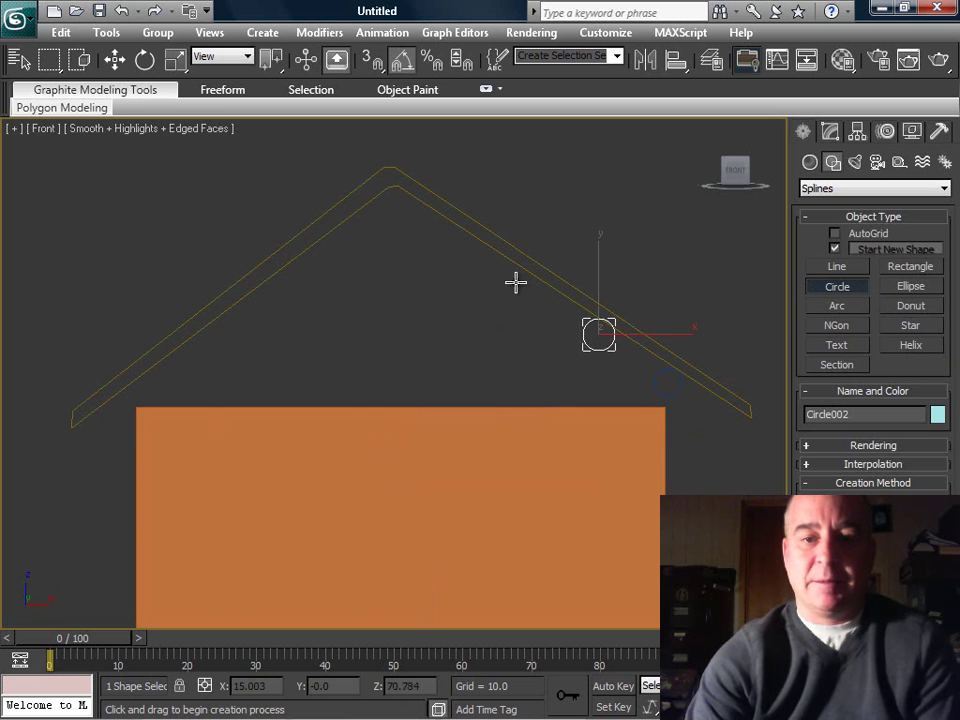
{"action": "left_click_drag", "start_coordinate": [516, 279], "coordinate": [528, 290]}
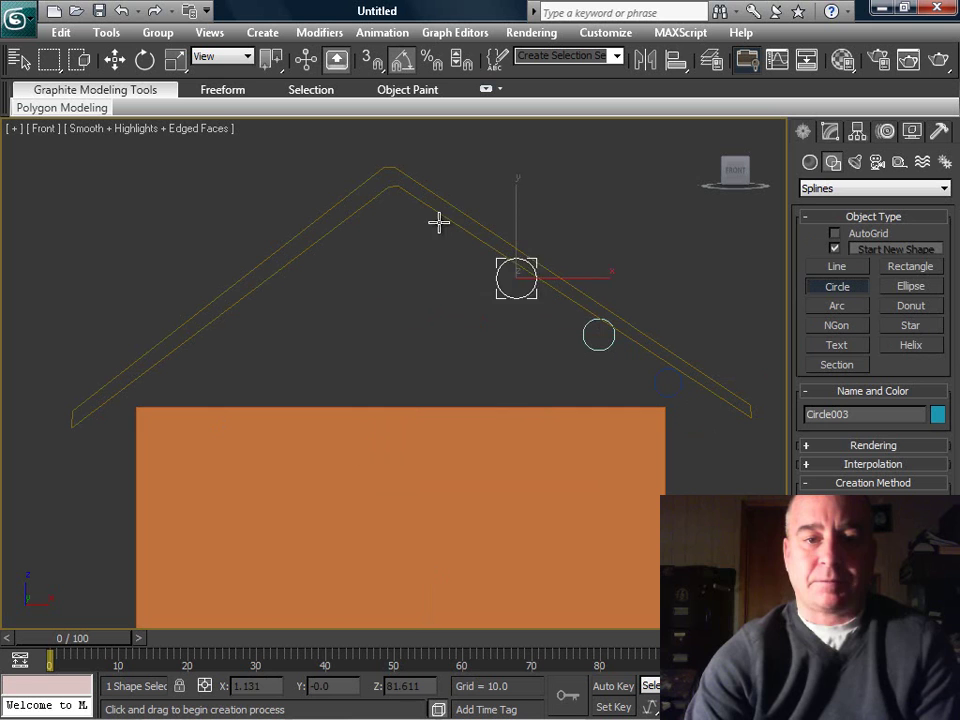
Add log circles near the apex and down the left slope to the left eave.
{"action": "left_click_drag", "start_coordinate": [439, 222], "coordinate": [363, 238]}
{"action": "left_click_drag", "start_coordinate": [295, 268], "coordinate": [305, 288]}
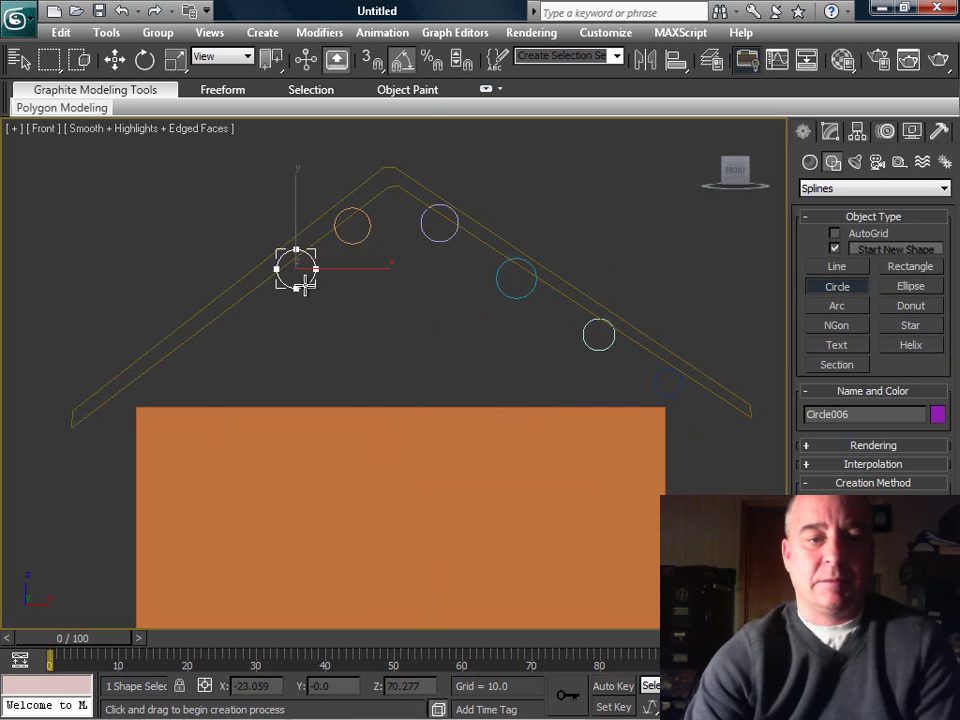
{"action": "left_click_drag", "start_coordinate": [238, 314], "coordinate": [197, 363]}
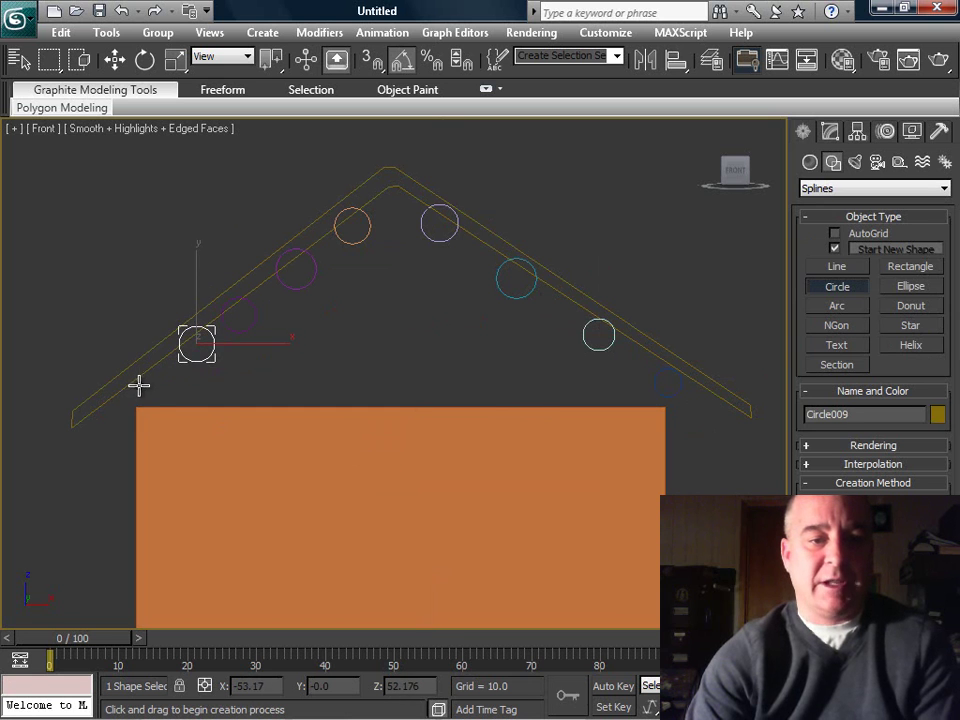
{"action": "left_click_drag", "start_coordinate": [143, 386], "coordinate": [156, 398]}
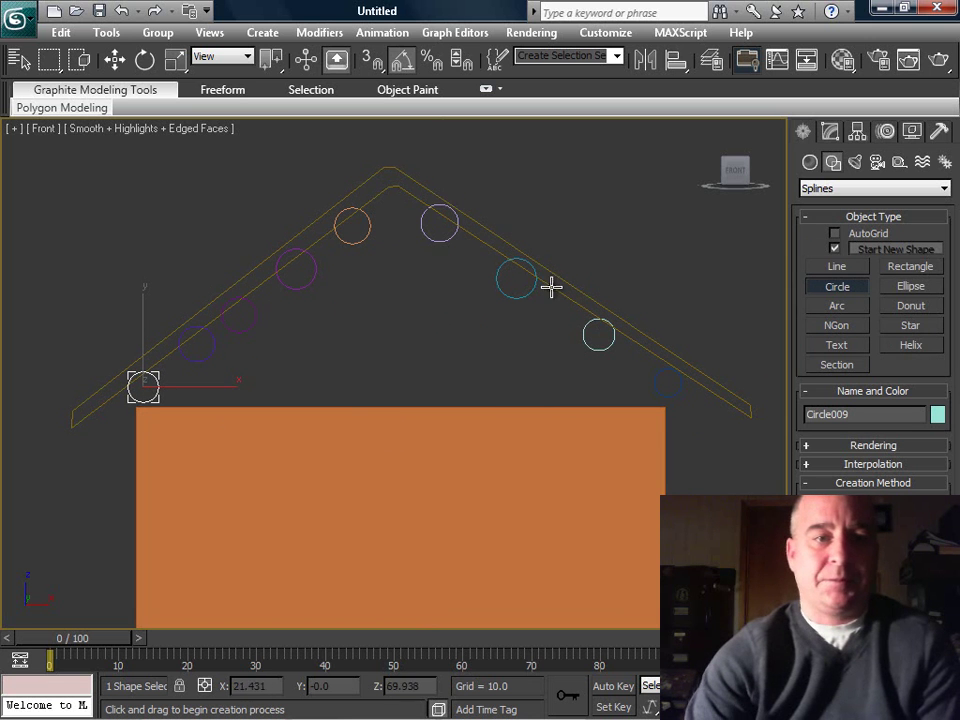
{"action": "left_click", "coordinate": [115, 60]}
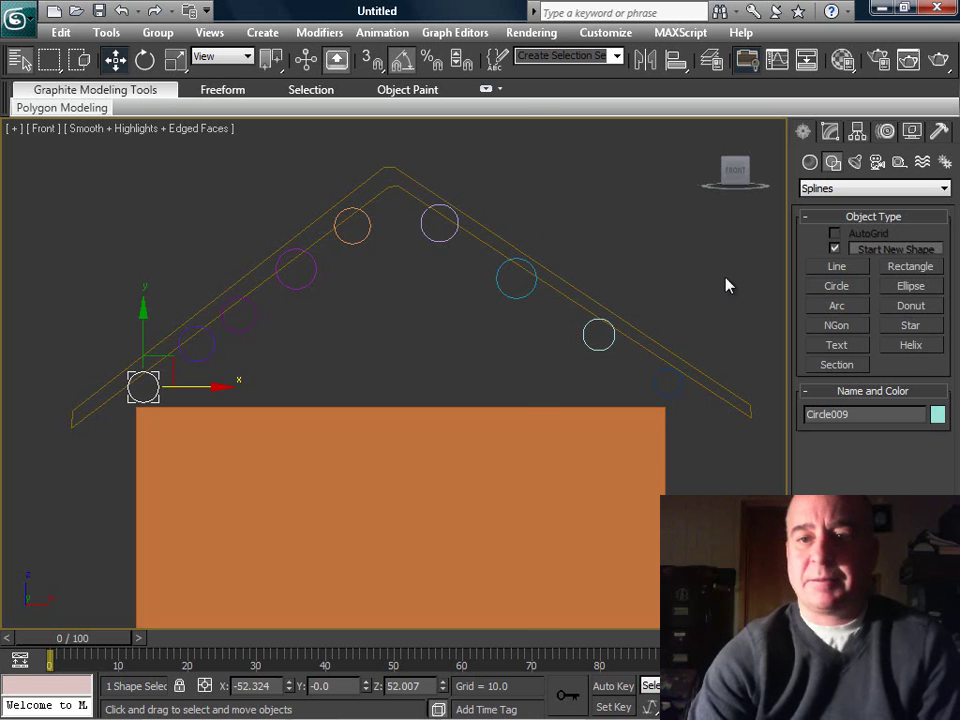
Select Line001 and attach the remaining log circle to it with Geometry > Attach.
{"action": "key", "text": "h"}
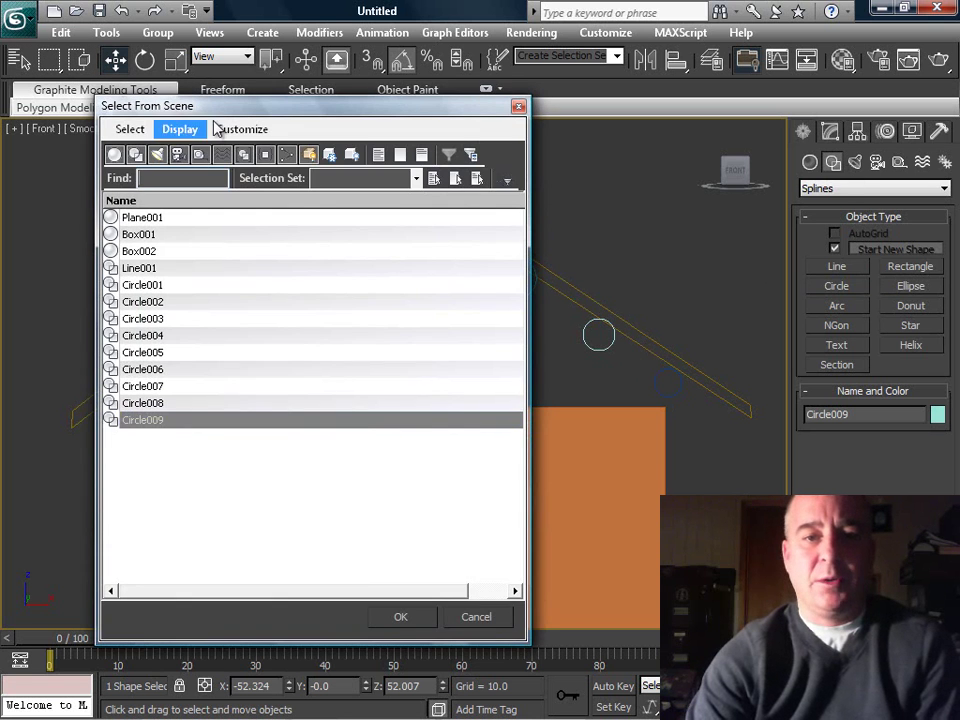
{"action": "left_click", "coordinate": [514, 111]}
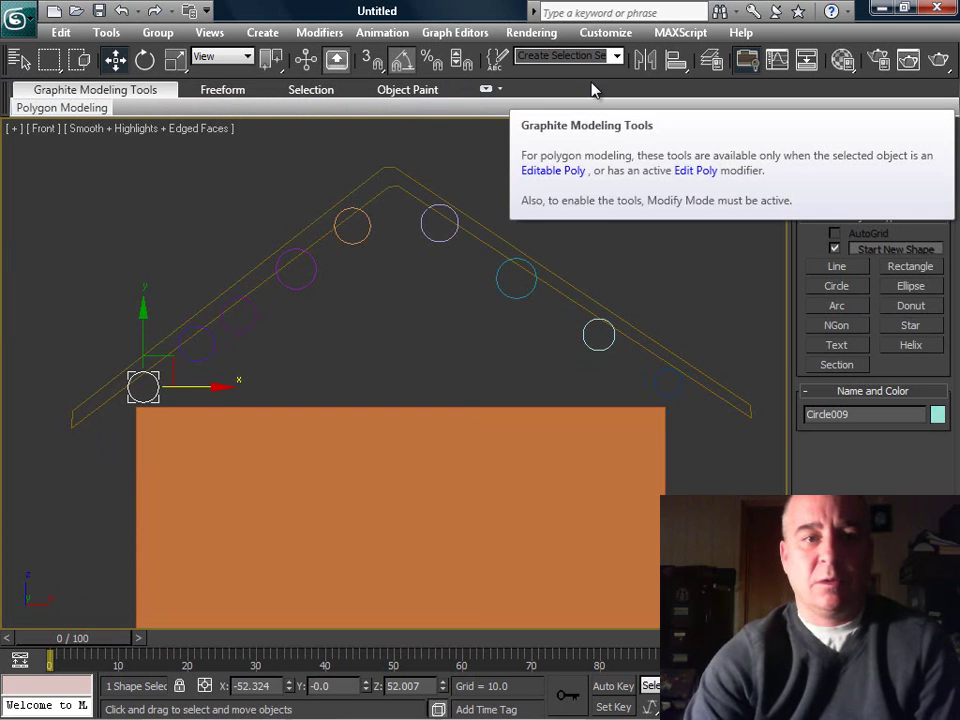
{"action": "left_click", "coordinate": [407, 177]}
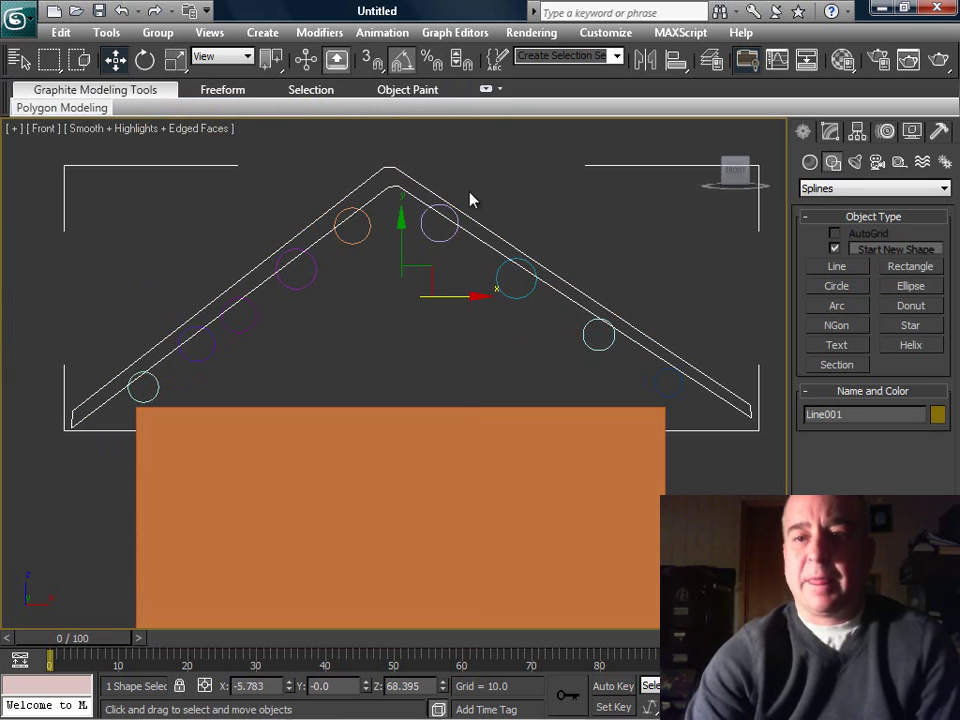
{"action": "left_click", "coordinate": [831, 131]}
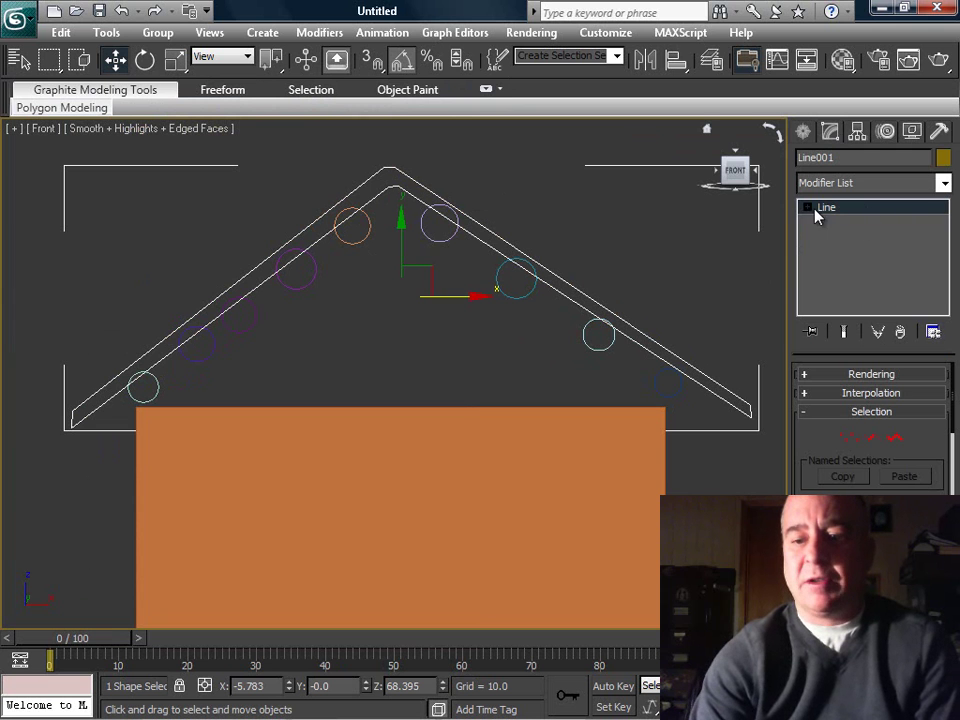
{"action": "left_click", "coordinate": [860, 412]}
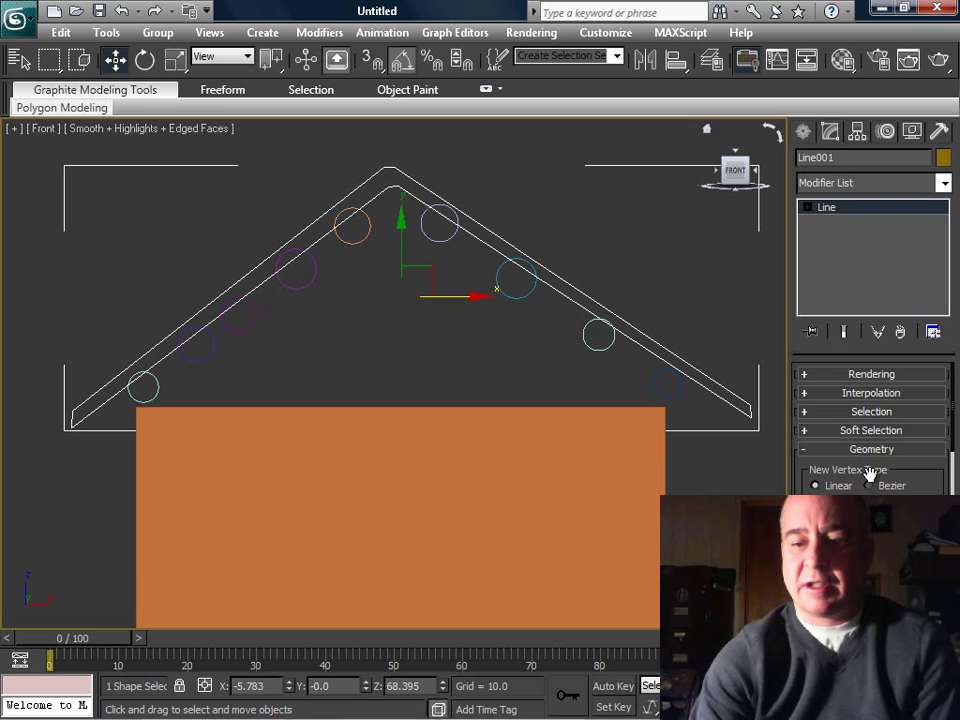
{"action": "key", "text": "q"}
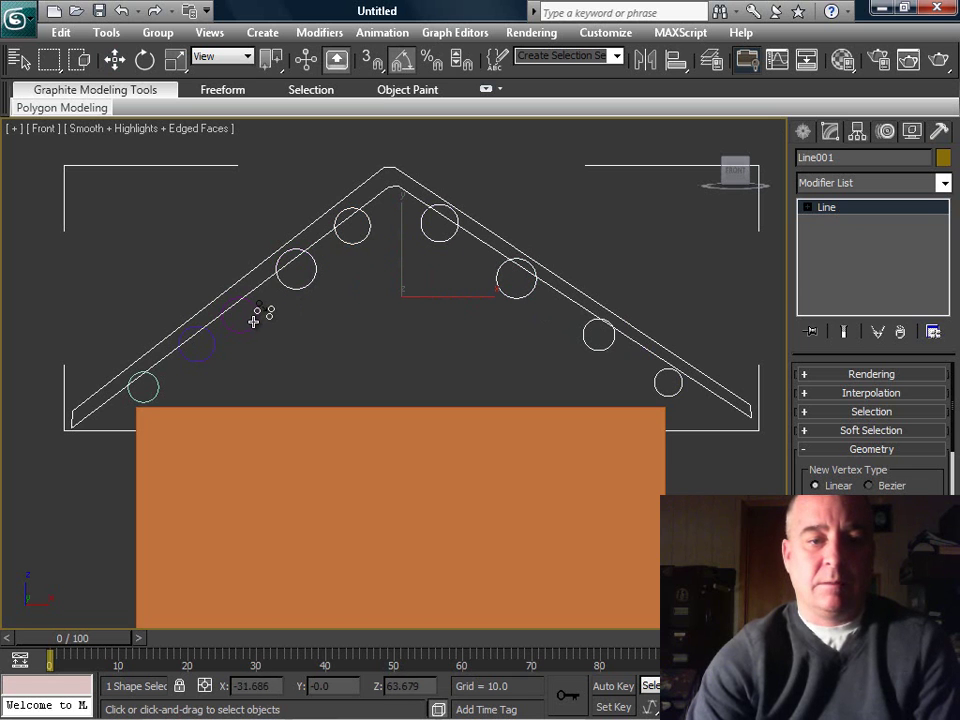
{"action": "left_click", "coordinate": [159, 393]}
Enter Vertex level and orbit the Perspective view to inspect the combined roof shape.
{"action": "key", "text": "1"}
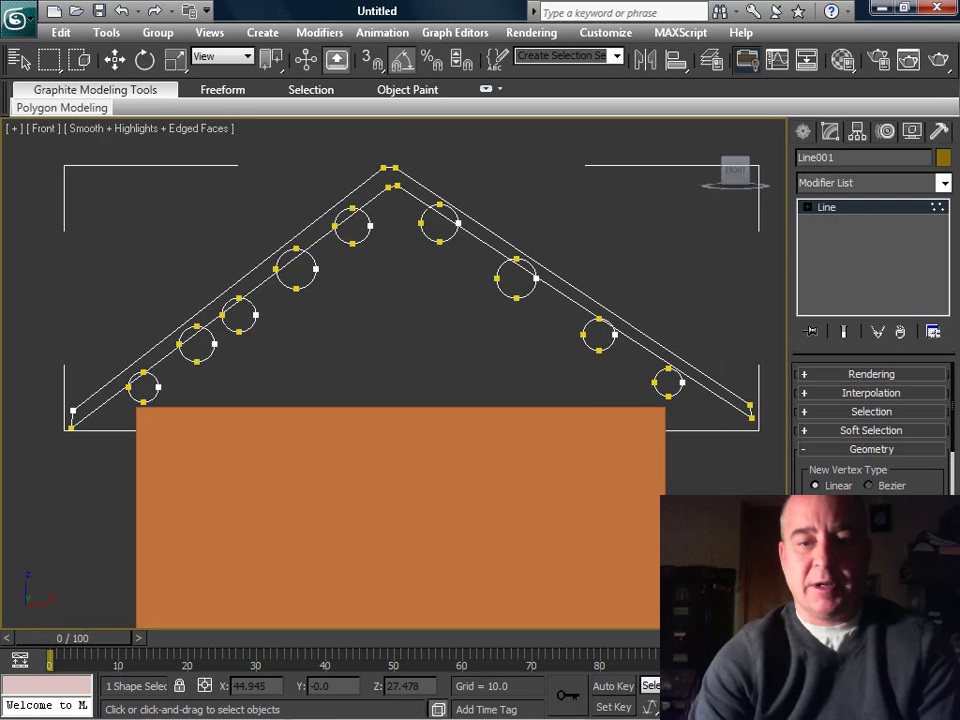
{"action": "key", "text": "p"}
{"action": "middle_click_drag", "start_coordinate": [634, 375], "coordinate": [598, 407], "text": "alt"}
{"action": "middle_click_drag", "start_coordinate": [563, 295], "coordinate": [546, 341], "text": "alt"}
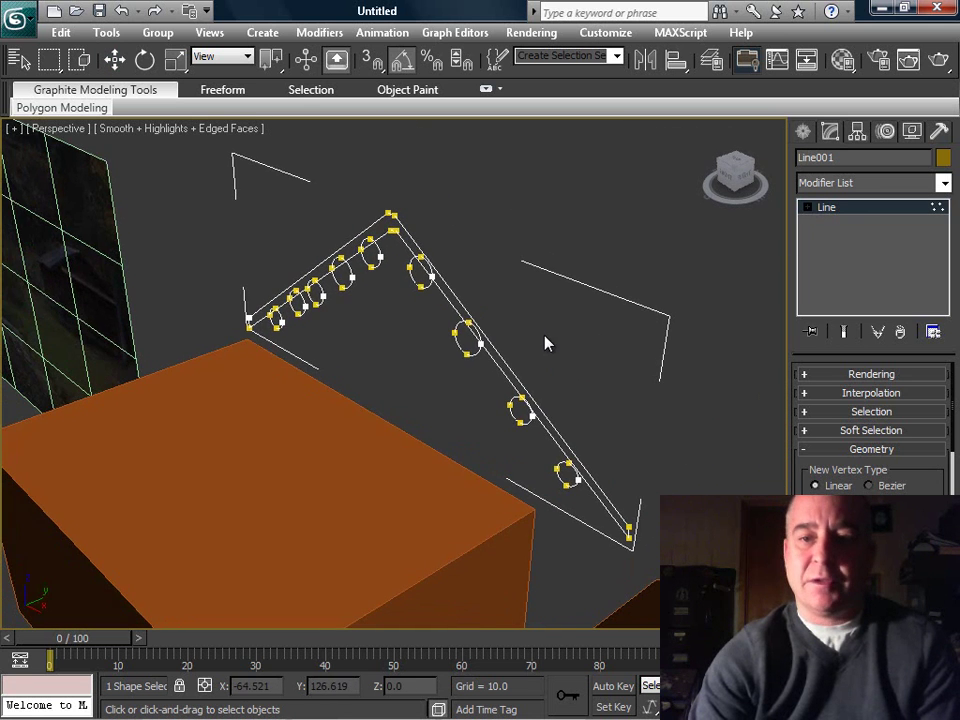
Add an Extrude modifier at Amount 89.0 and lower the roof slightly onto the house.
{"action": "left_click", "coordinate": [946, 185]}
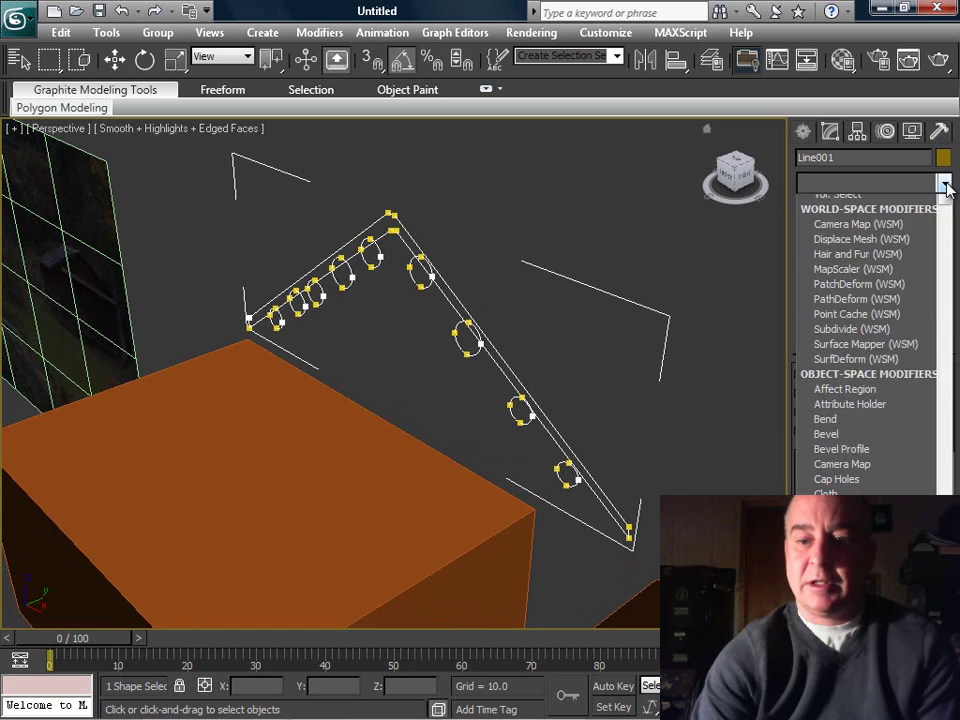
{"action": "left_click_drag", "start_coordinate": [951, 240], "coordinate": [952, 333]}
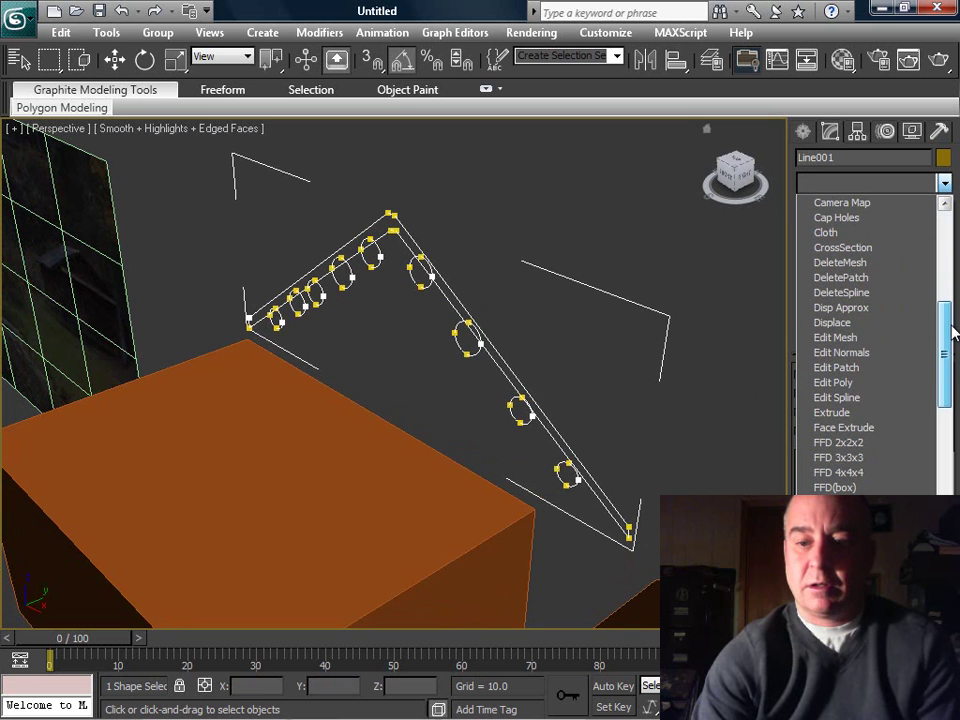
{"action": "left_click", "coordinate": [878, 413]}
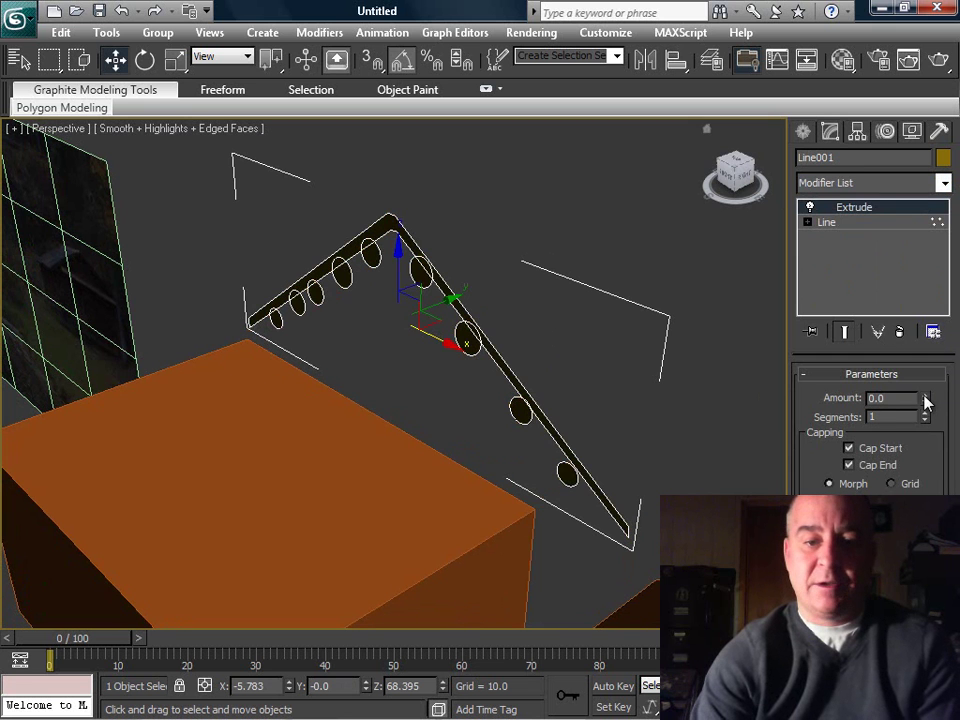
{"action": "left_click_drag", "start_coordinate": [925, 399], "coordinate": [848, 230]}
{"action": "middle_click_drag", "start_coordinate": [621, 392], "coordinate": [517, 328], "text": "alt"}
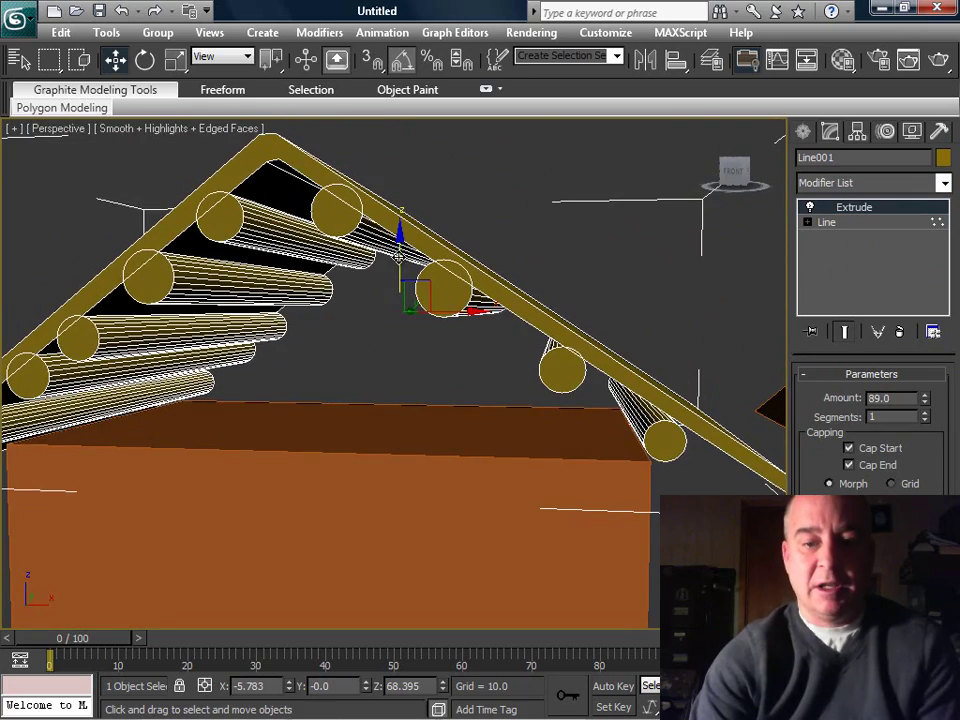
{"action": "left_click_drag", "start_coordinate": [393, 270], "coordinate": [430, 282]}
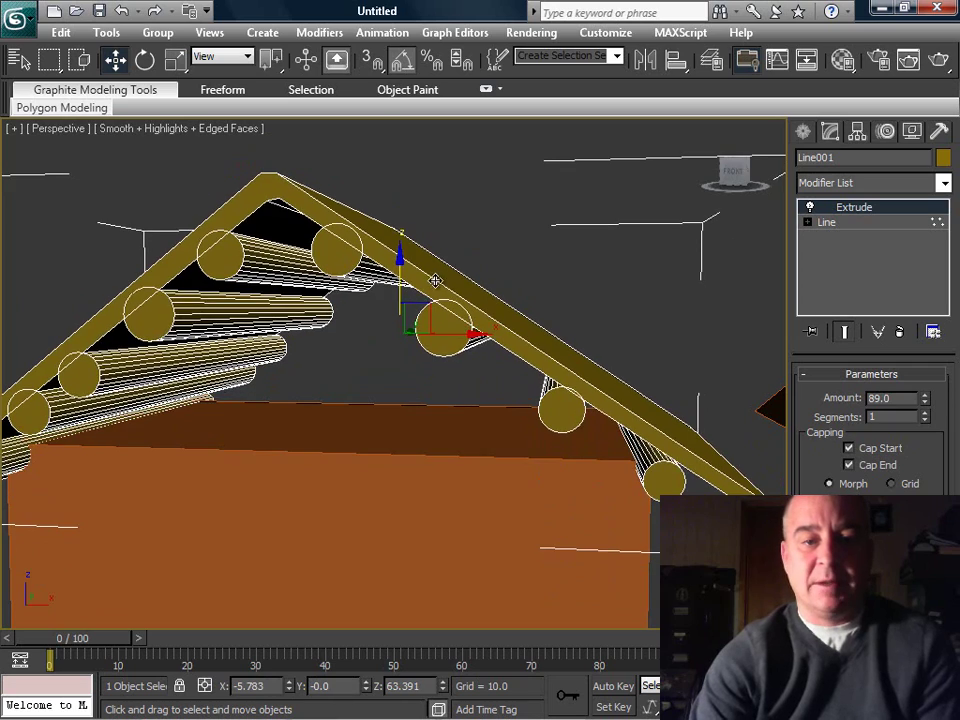
{"action": "middle_click_drag", "start_coordinate": [430, 282], "coordinate": [341, 233], "text": "alt"}
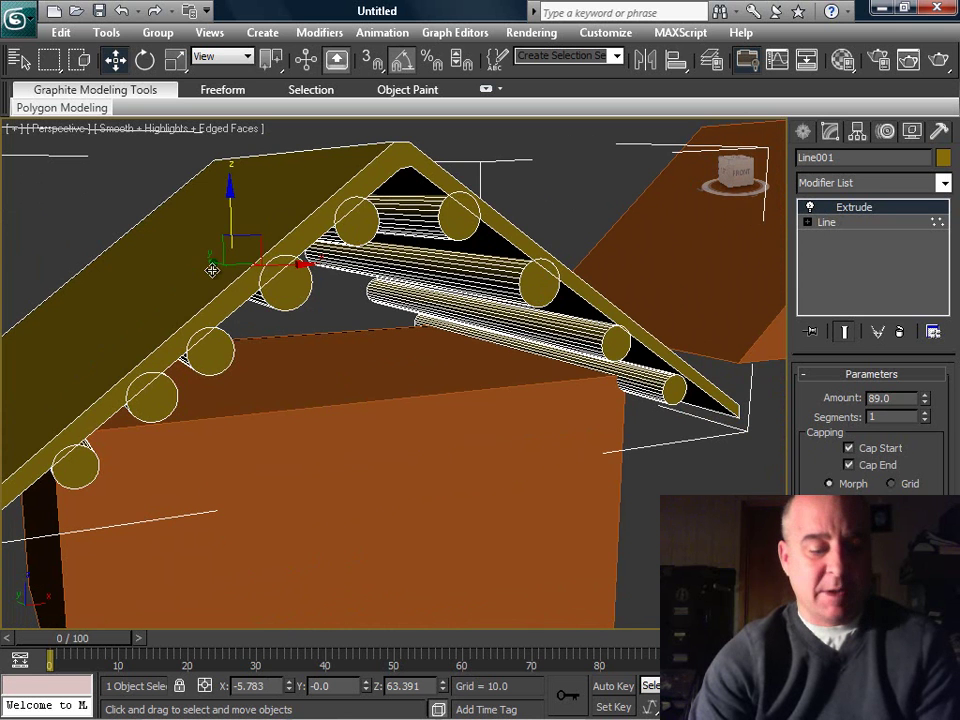
Clone the extruded roof as Line002, offset along its length.
{"action": "key", "text": "shift+z"}
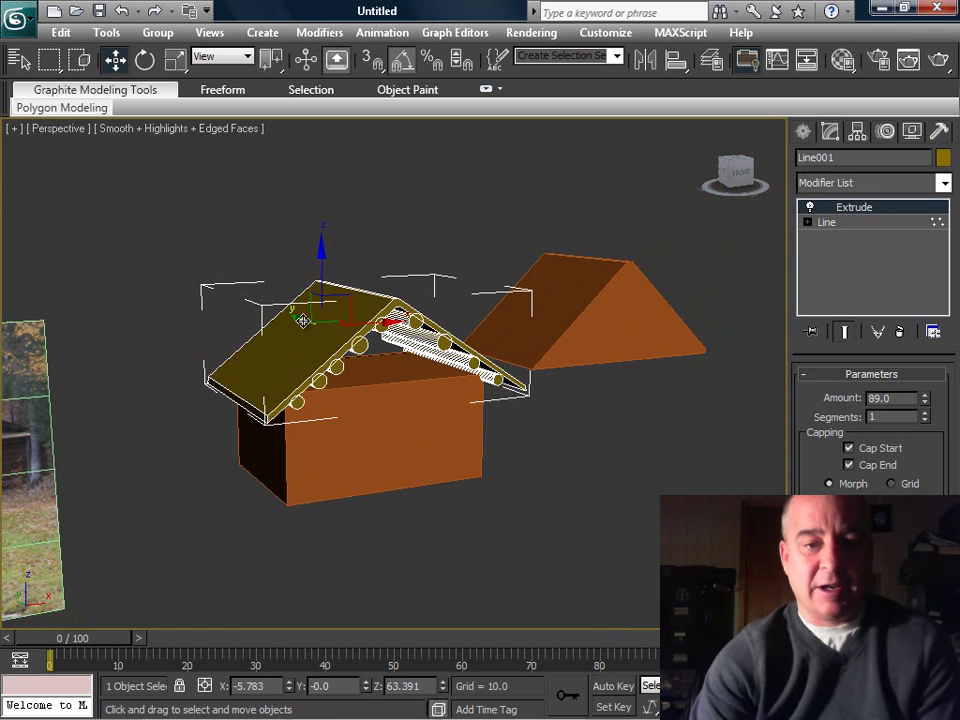
{"action": "left_click_drag", "start_coordinate": [302, 320], "coordinate": [232, 303], "text": "shift"}
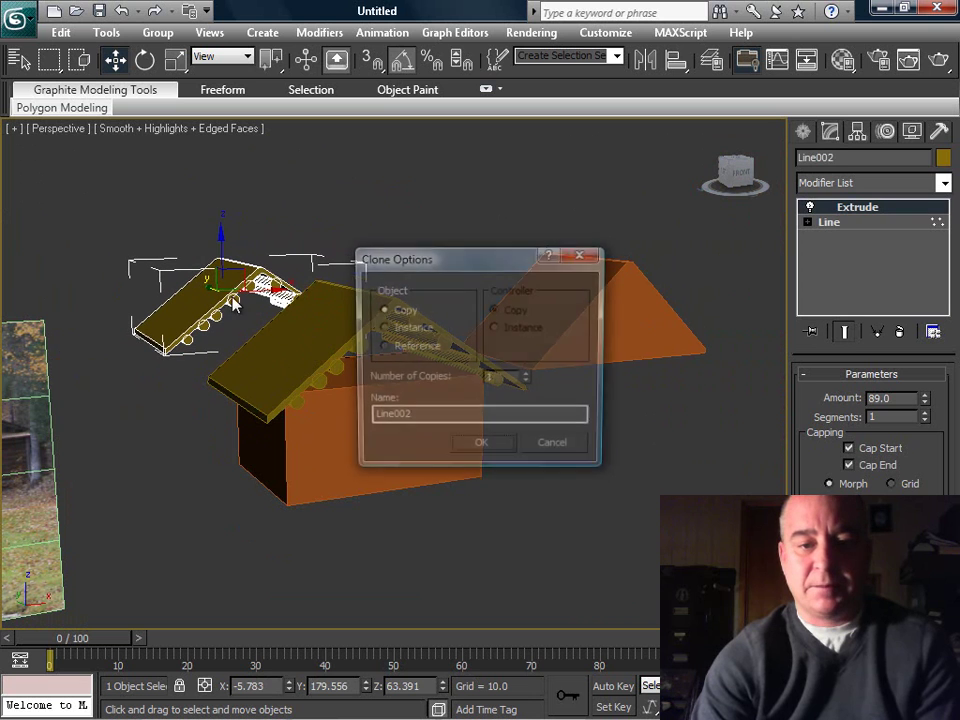
{"action": "left_click", "coordinate": [483, 448]}
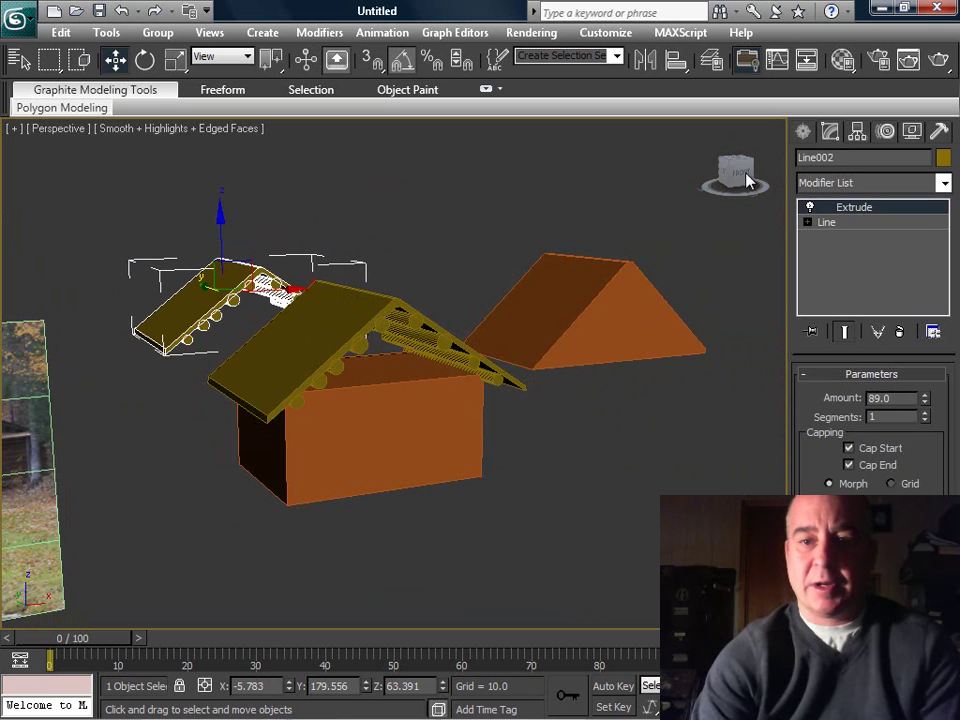
Rename the copy to 'roof' and reselect the original Line001.
{"action": "left_click_drag", "start_coordinate": [855, 160], "coordinate": [773, 167]}
{"action": "key", "text": "BackSpace"}
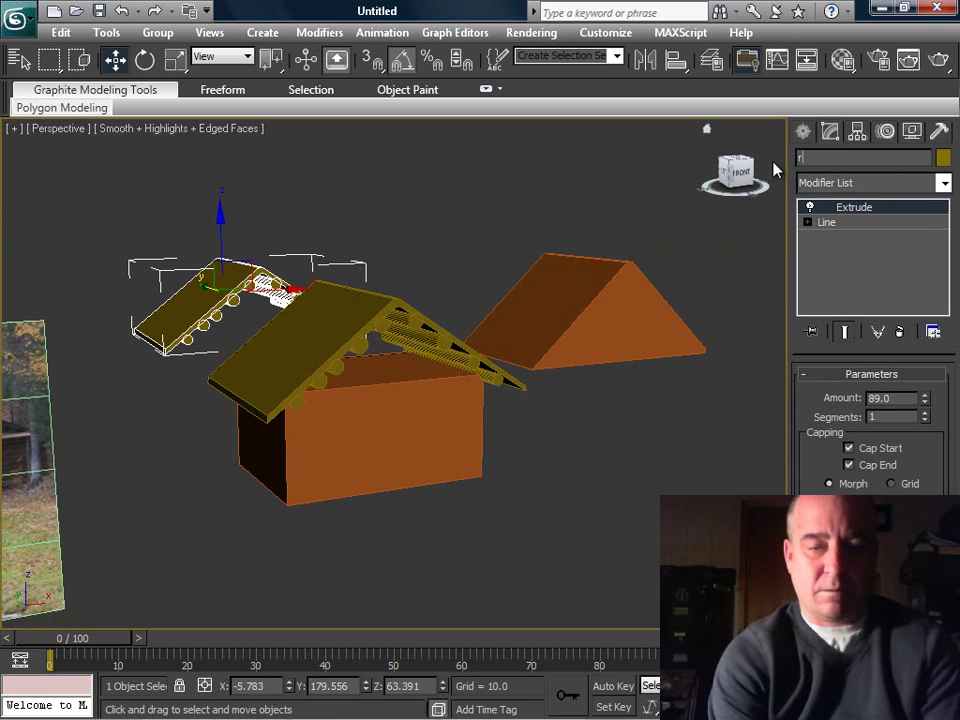
{"action": "type", "text": "roof"}
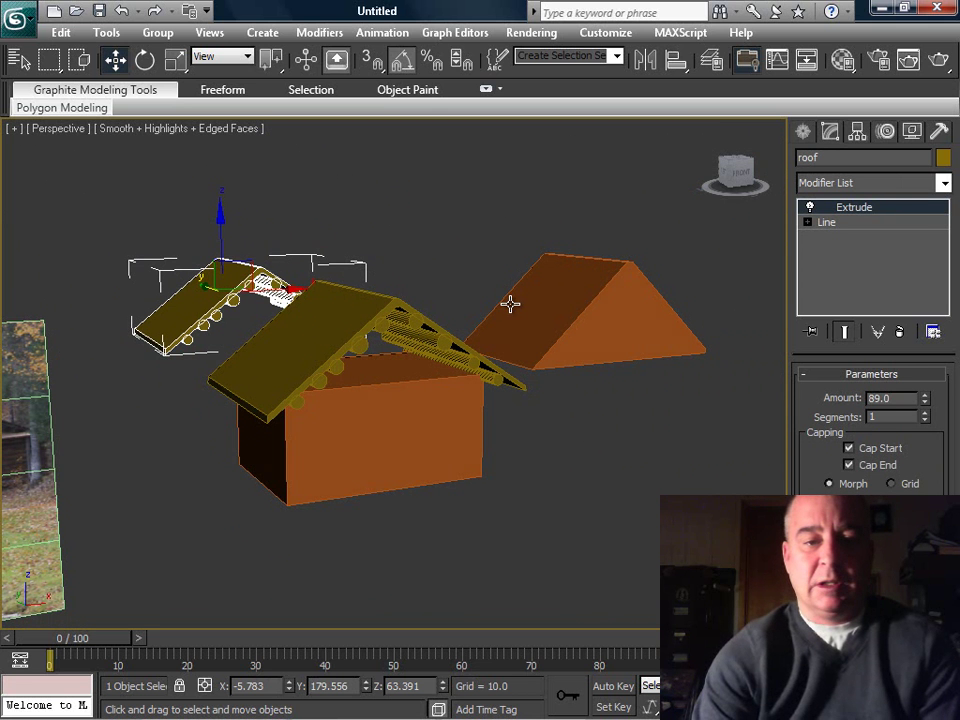
{"action": "scroll", "coordinate": [467, 430], "scroll_direction": "up", "scroll_amount": 6}
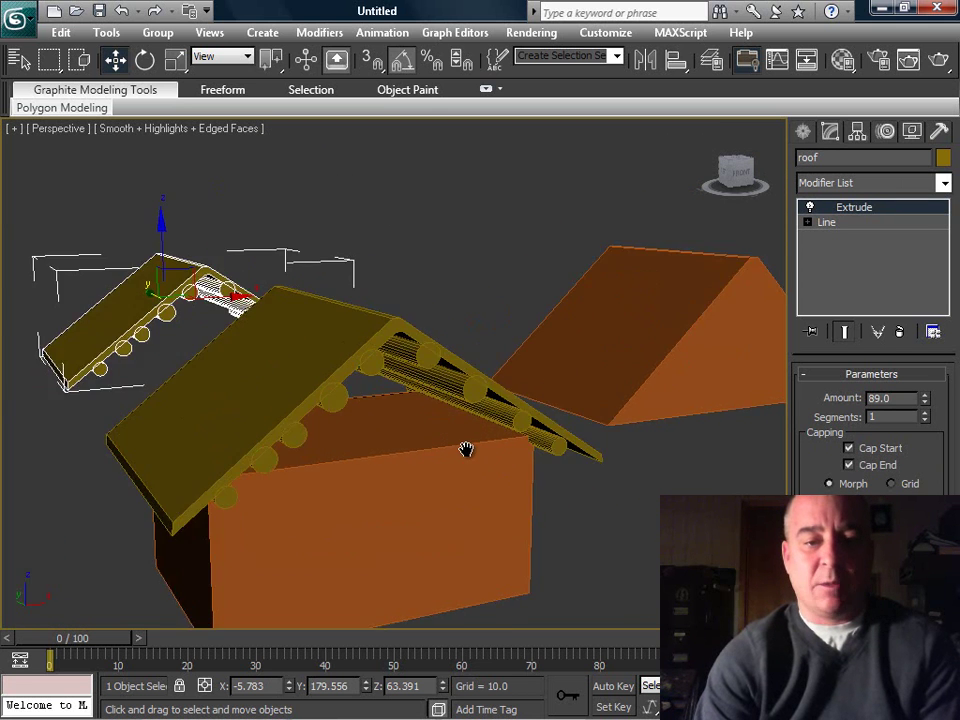
{"action": "scroll", "coordinate": [429, 484], "scroll_direction": "down", "scroll_amount": 2}
{"action": "middle_click_drag", "start_coordinate": [429, 484], "coordinate": [566, 416]}
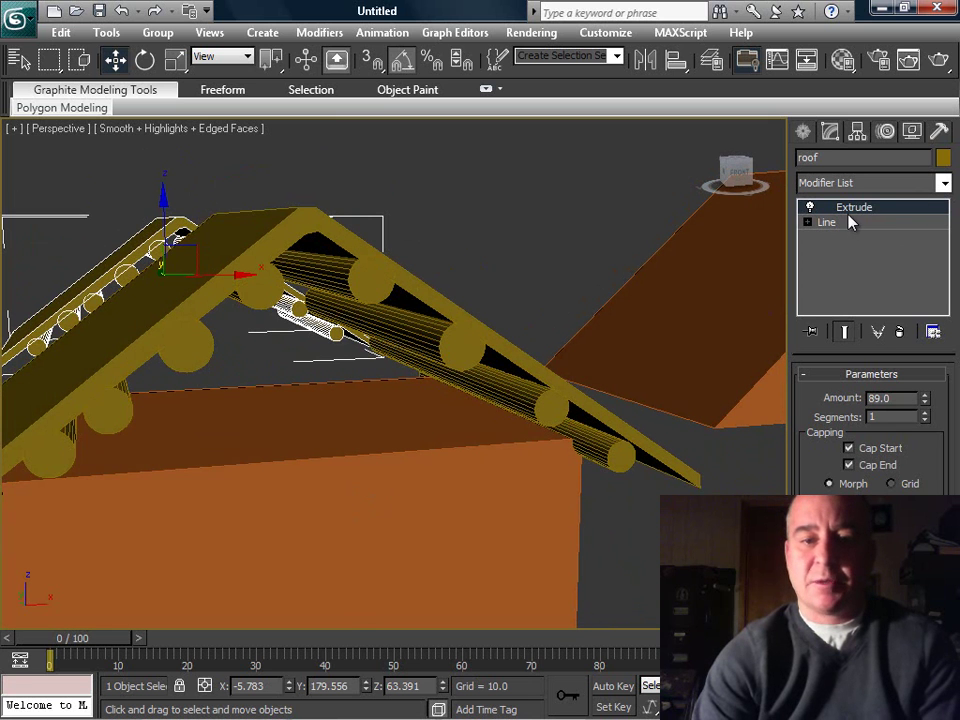
{"action": "left_click", "coordinate": [437, 300]}
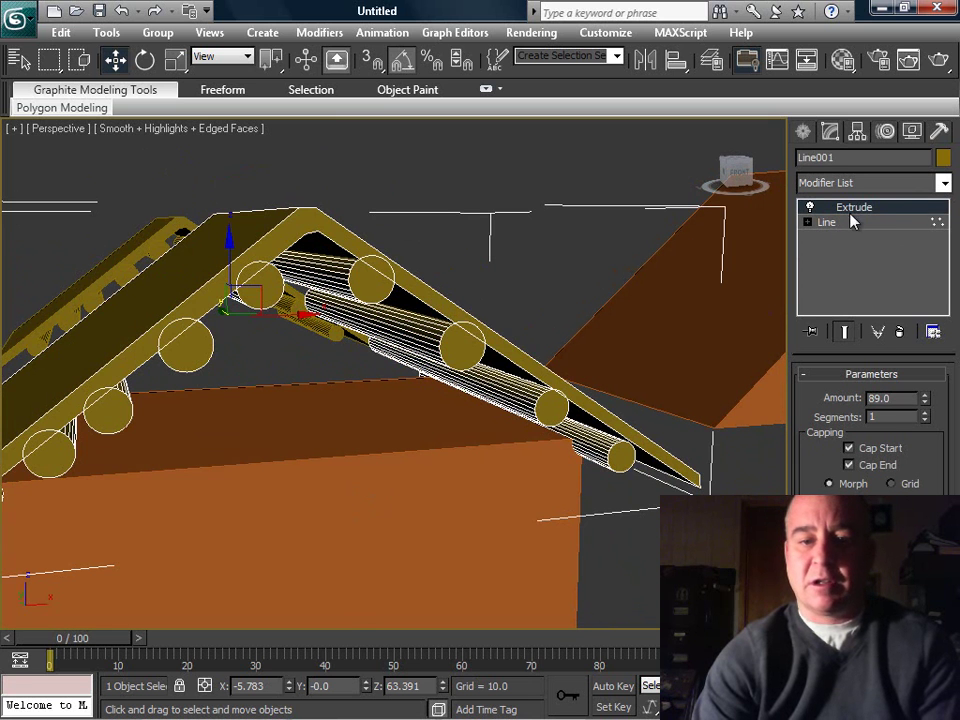
Collapse Line001's Extrude stack and convert the roof to an Editable Poly.
{"action": "right_click", "coordinate": [488, 333]}
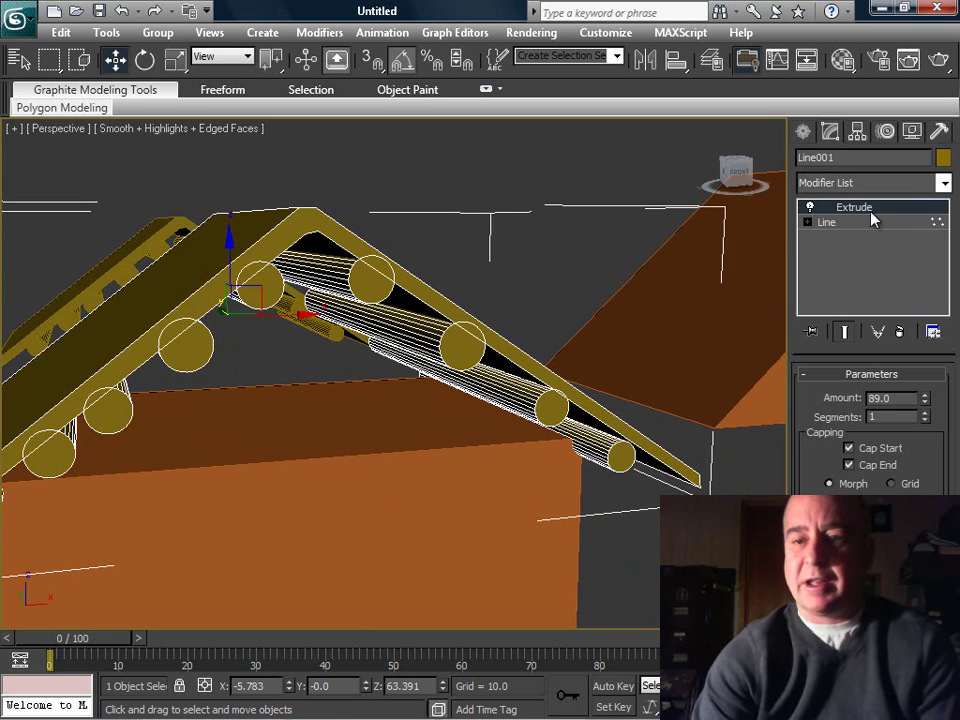
{"action": "right_click", "coordinate": [866, 216]}
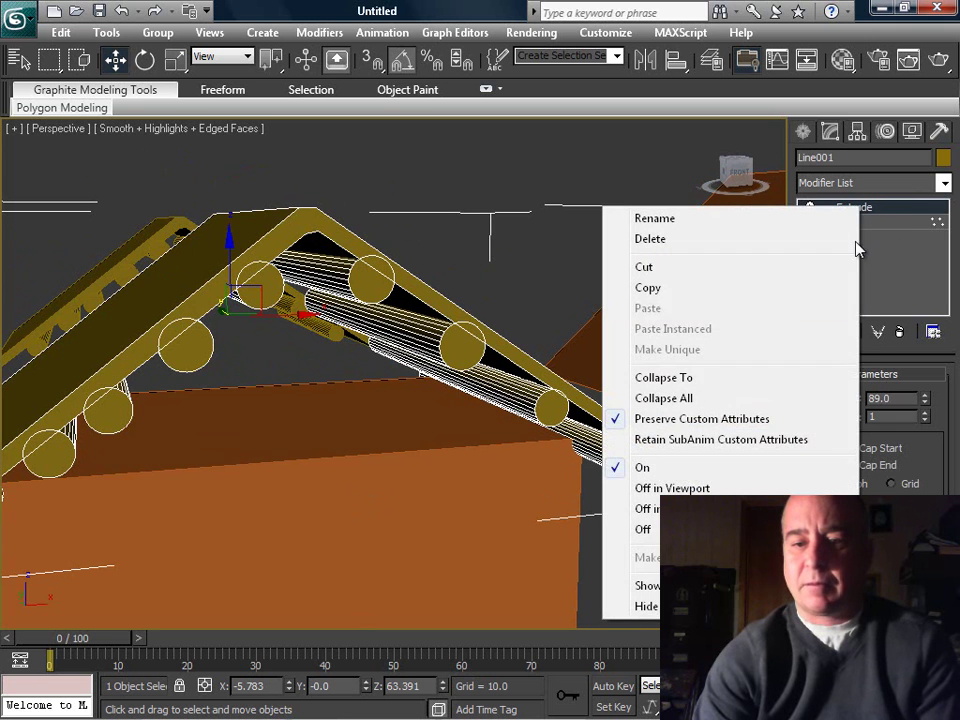
{"action": "left_click", "coordinate": [797, 400]}
{"action": "left_click", "coordinate": [568, 424]}
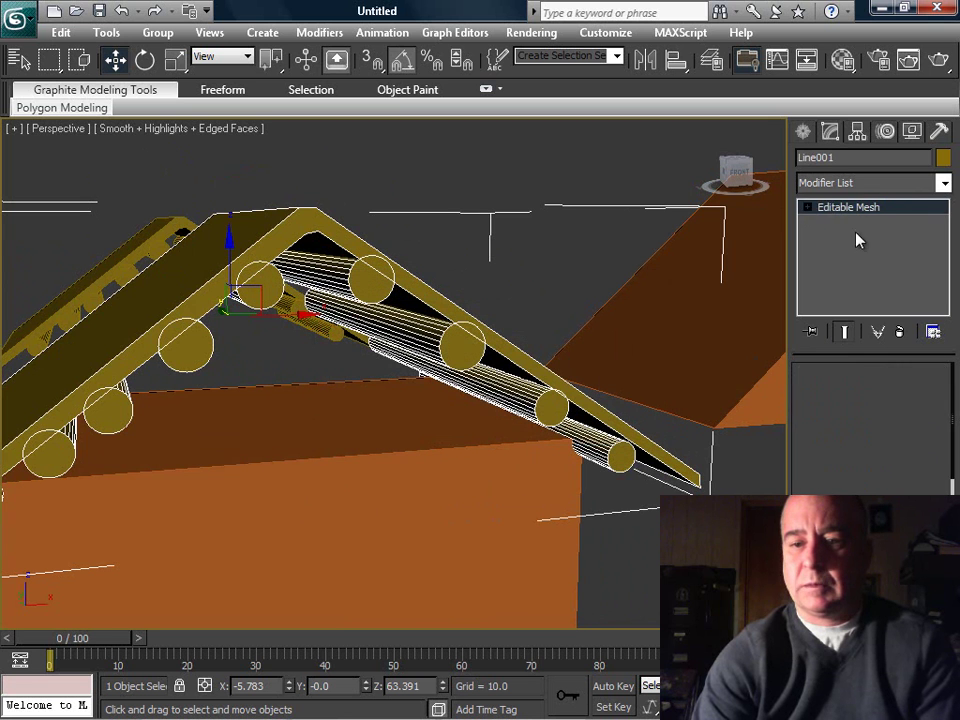
{"action": "right_click", "coordinate": [858, 208]}
{"action": "left_click", "coordinate": [810, 355]}
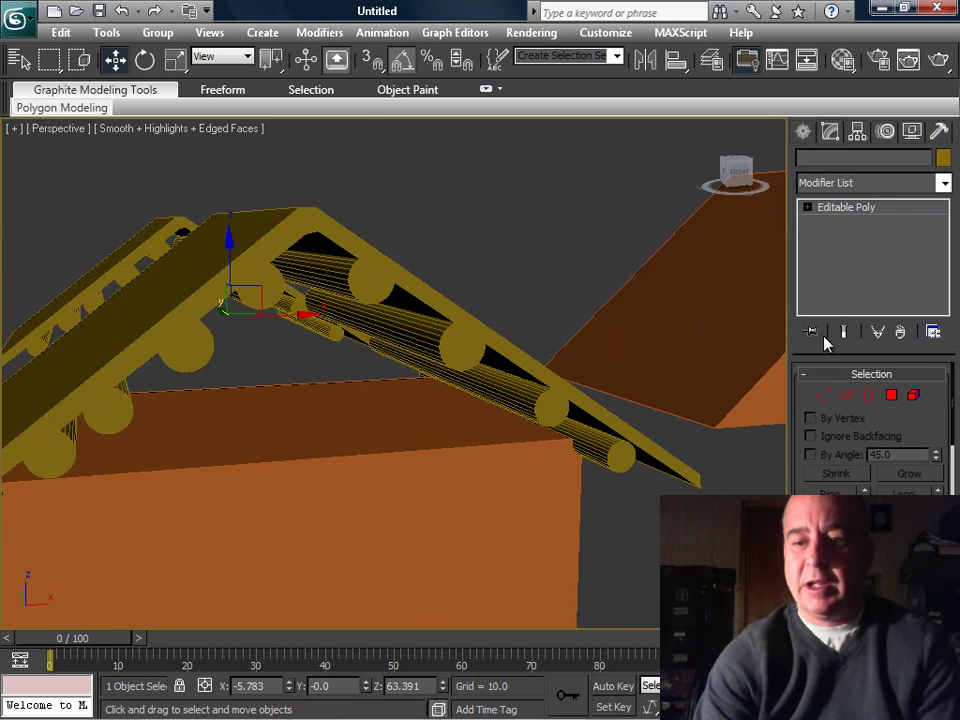
At Polygon level, select the end faces of all the logs under the roof.
{"action": "left_click", "coordinate": [891, 396]}
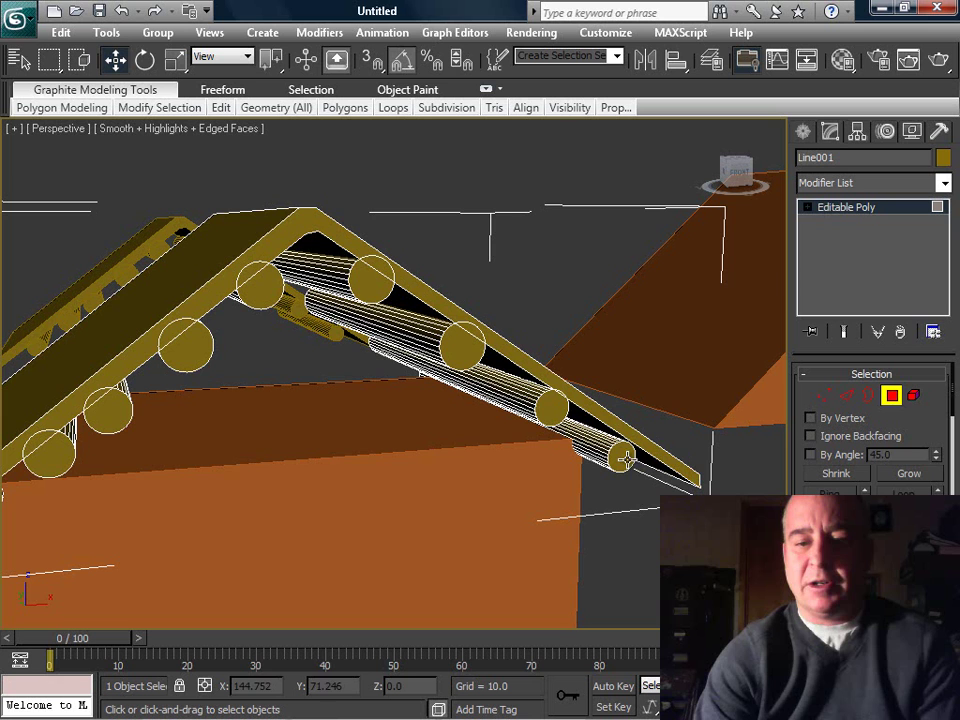
{"action": "left_click", "coordinate": [624, 457]}
{"action": "left_click", "coordinate": [554, 413], "text": "ctrl"}
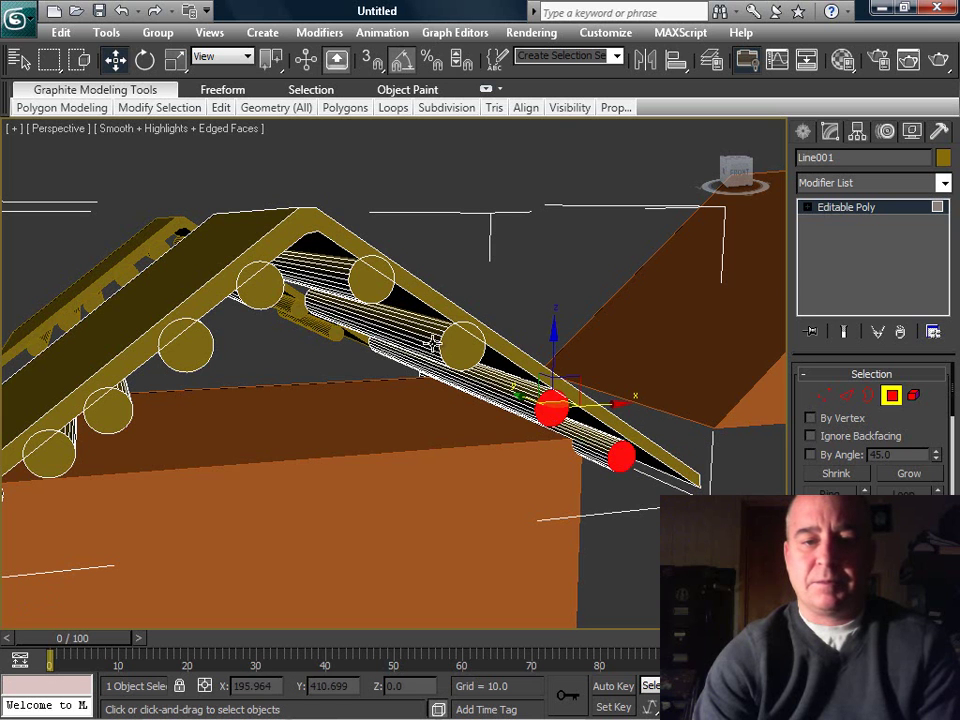
{"action": "left_click", "coordinate": [453, 347], "text": "ctrl"}
{"action": "left_click", "coordinate": [365, 285], "text": "ctrl"}
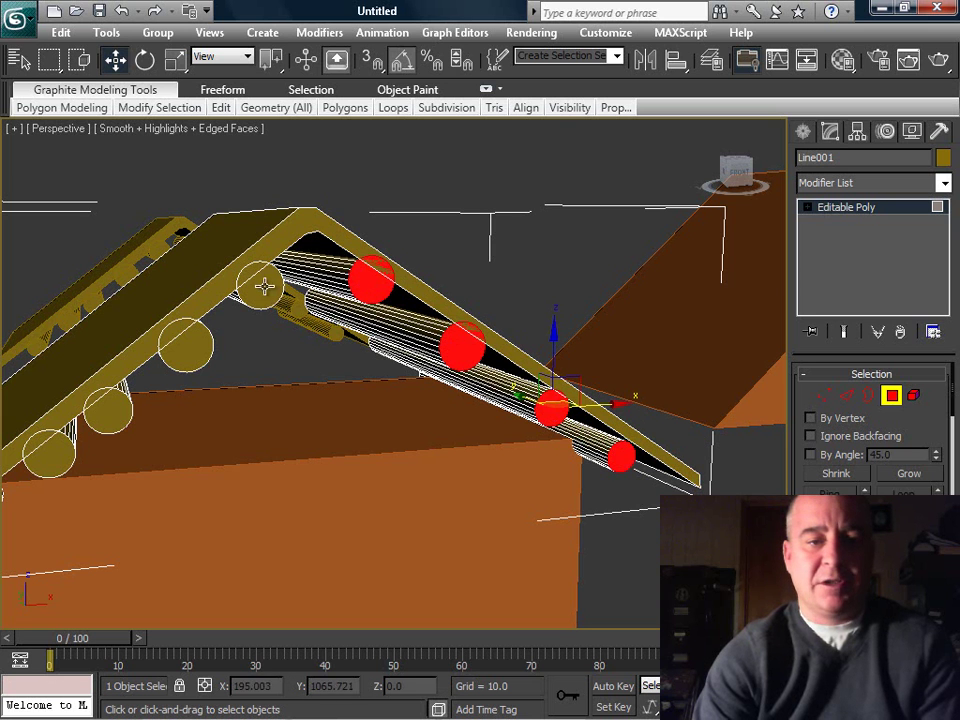
{"action": "left_click", "coordinate": [261, 281], "text": "ctrl"}
{"action": "left_click", "coordinate": [185, 355], "text": "ctrl"}
{"action": "left_click", "coordinate": [117, 407], "text": "ctrl"}
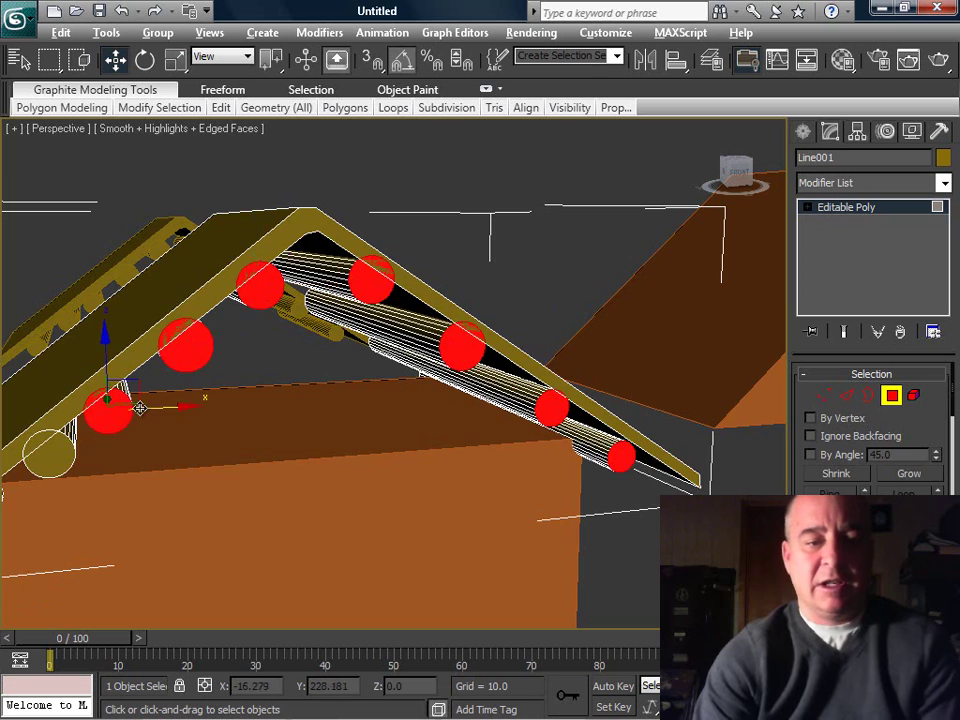
{"action": "middle_click_drag", "start_coordinate": [117, 407], "coordinate": [182, 492], "text": "alt"}
{"action": "left_click", "coordinate": [188, 493], "text": "ctrl"}
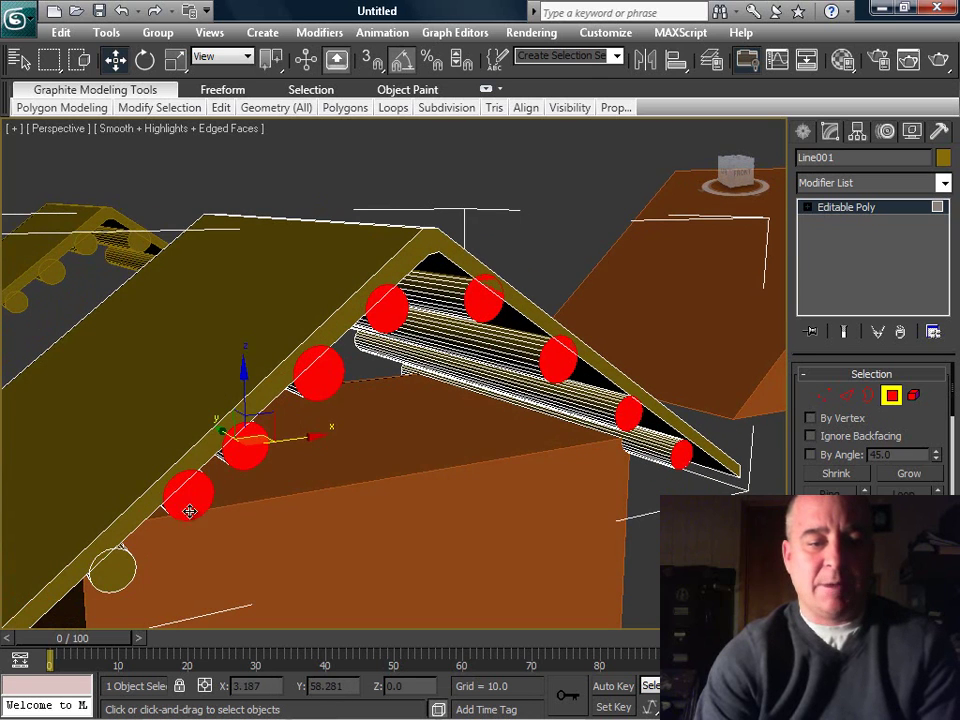
{"action": "left_click", "coordinate": [118, 567], "text": "ctrl"}
Orbit around the roof and logs to view them from above, facing the cabin photo.
{"action": "middle_click_drag", "start_coordinate": [118, 567], "coordinate": [206, 467], "text": "alt"}
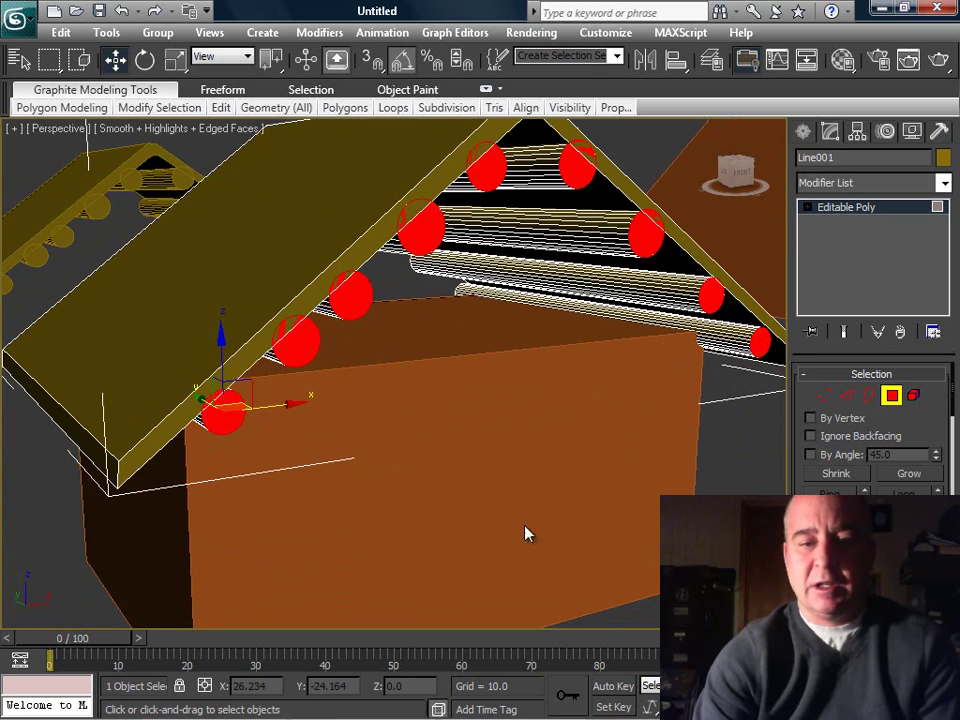
{"action": "middle_click_drag", "start_coordinate": [519, 447], "coordinate": [355, 527], "text": "alt"}
{"action": "middle_click_drag", "start_coordinate": [479, 468], "coordinate": [366, 476], "text": "alt"}
{"action": "middle_click_drag", "start_coordinate": [272, 349], "coordinate": [572, 379], "text": "alt"}
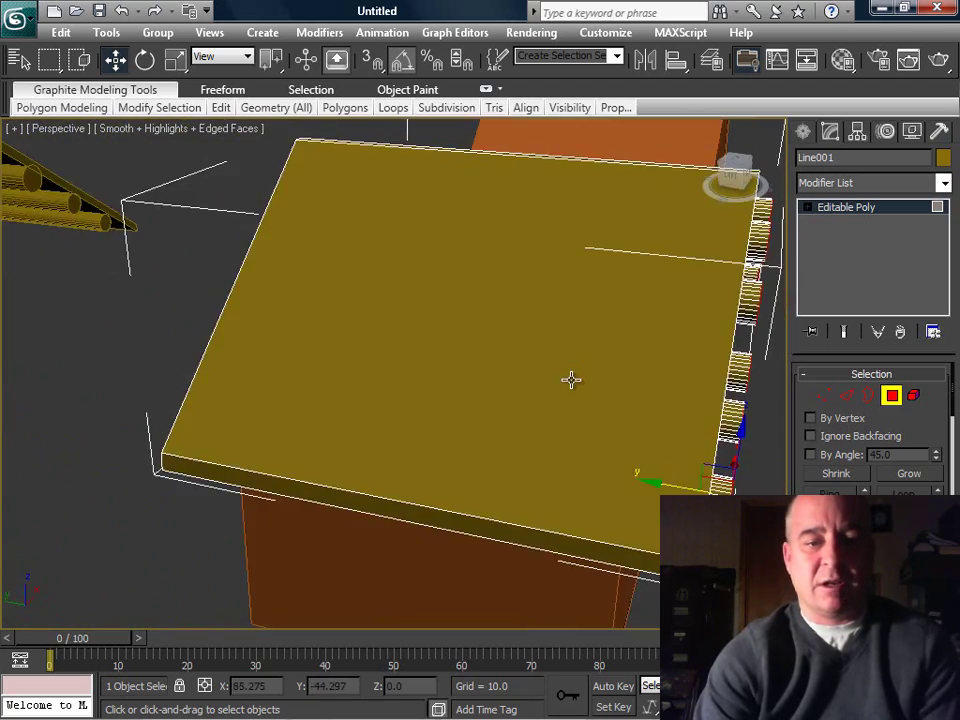
{"action": "scroll", "coordinate": [551, 381], "scroll_direction": "down", "scroll_amount": 6}
{"action": "middle_click_drag", "start_coordinate": [453, 430], "coordinate": [452, 347], "text": "alt"}
{"action": "scroll", "coordinate": [450, 352], "scroll_direction": "up", "scroll_amount": 5}
Hide edged faces and compare the roof's log ends against the cabin photo.
{"action": "key", "text": "F4"}
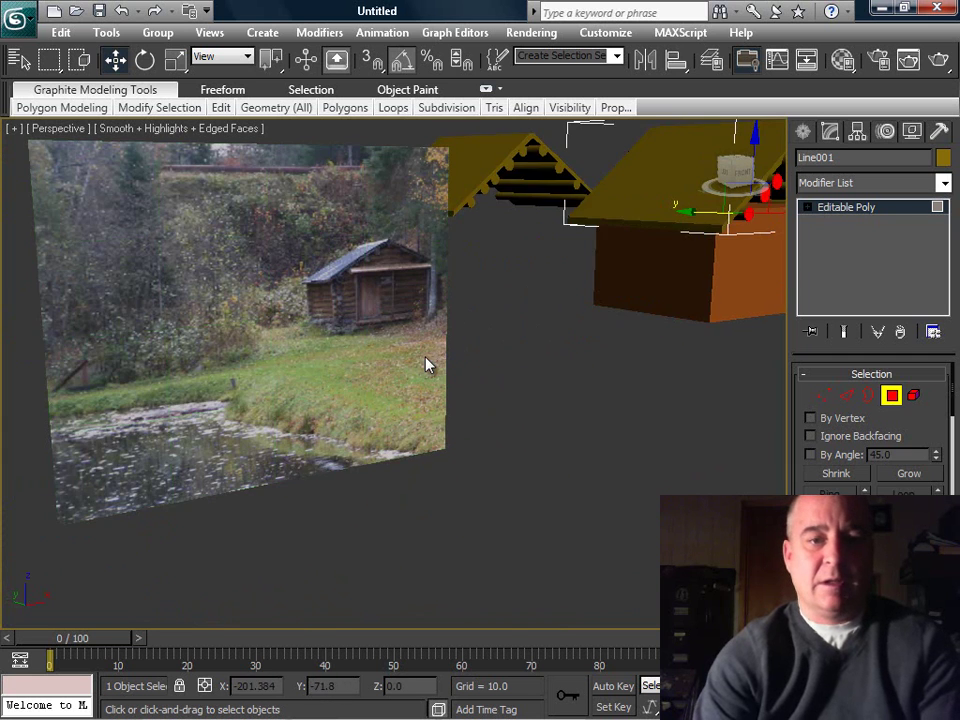
{"action": "scroll", "coordinate": [426, 330], "scroll_direction": "up", "scroll_amount": 5}
{"action": "middle_click_drag", "start_coordinate": [426, 283], "coordinate": [418, 443]}
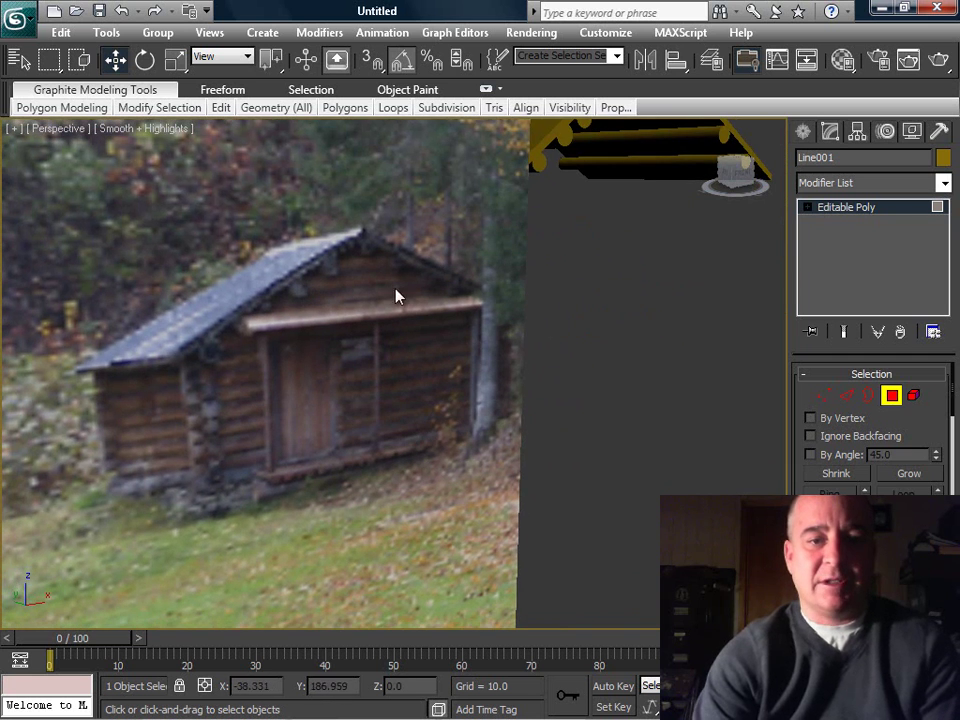
{"action": "scroll", "coordinate": [578, 300], "scroll_direction": "up", "scroll_amount": 3}
{"action": "scroll", "coordinate": [257, 388], "scroll_direction": "up", "scroll_amount": 5}
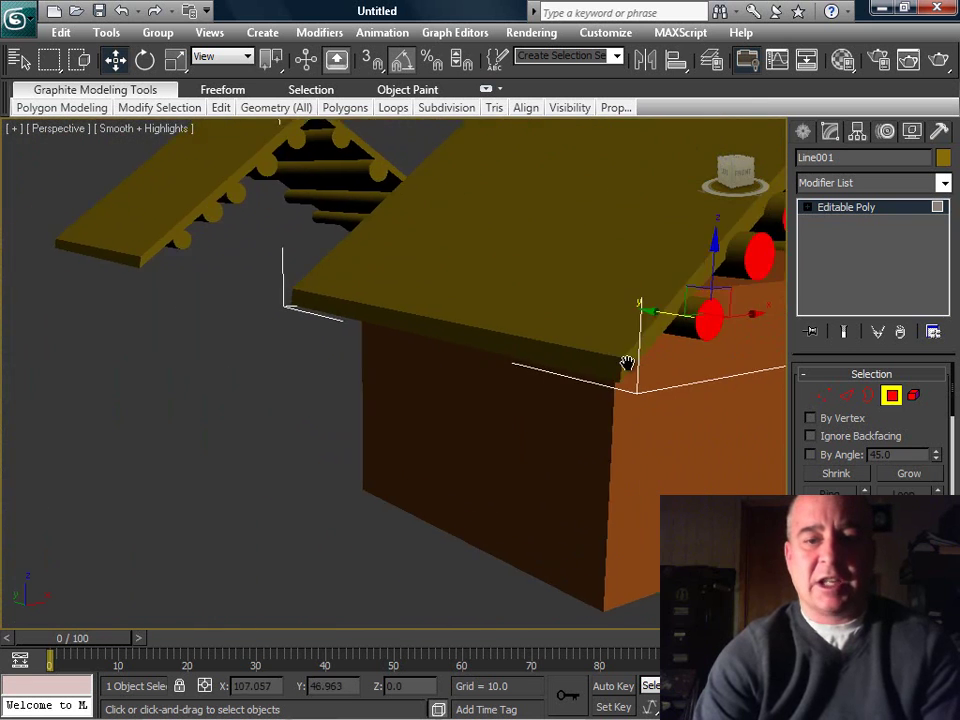
{"action": "middle_click_drag", "start_coordinate": [627, 364], "coordinate": [636, 330]}
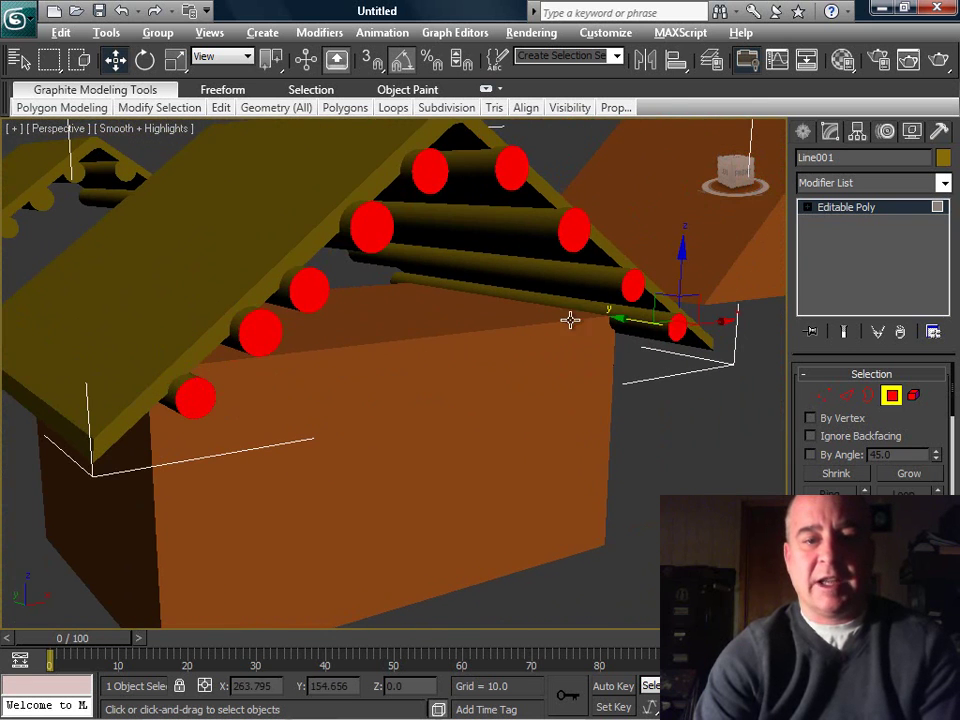
{"action": "middle_click_drag", "start_coordinate": [570, 319], "coordinate": [531, 329], "text": "alt"}
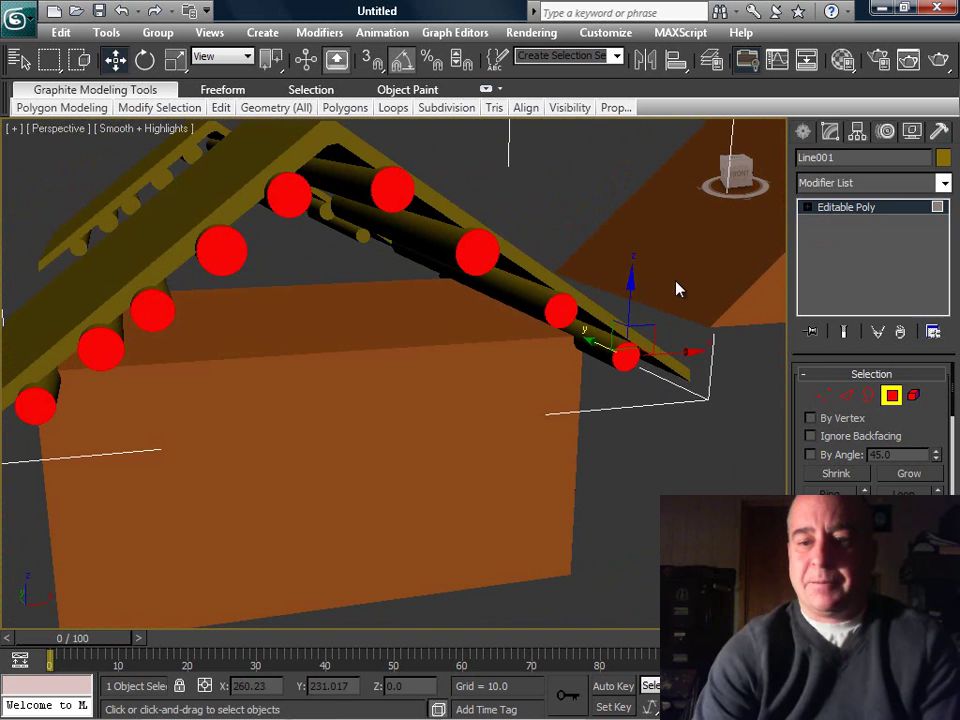
Exit Polygon level with 6 and turn Edged Faces back on.
{"action": "key", "text": "6"}
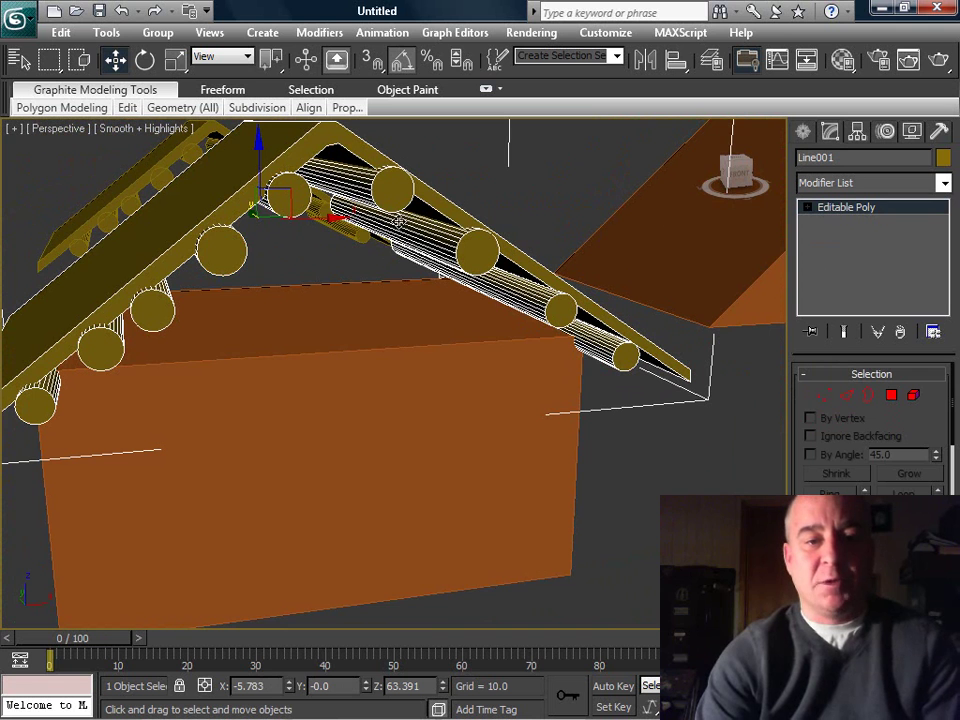
{"action": "key", "text": "F4"}
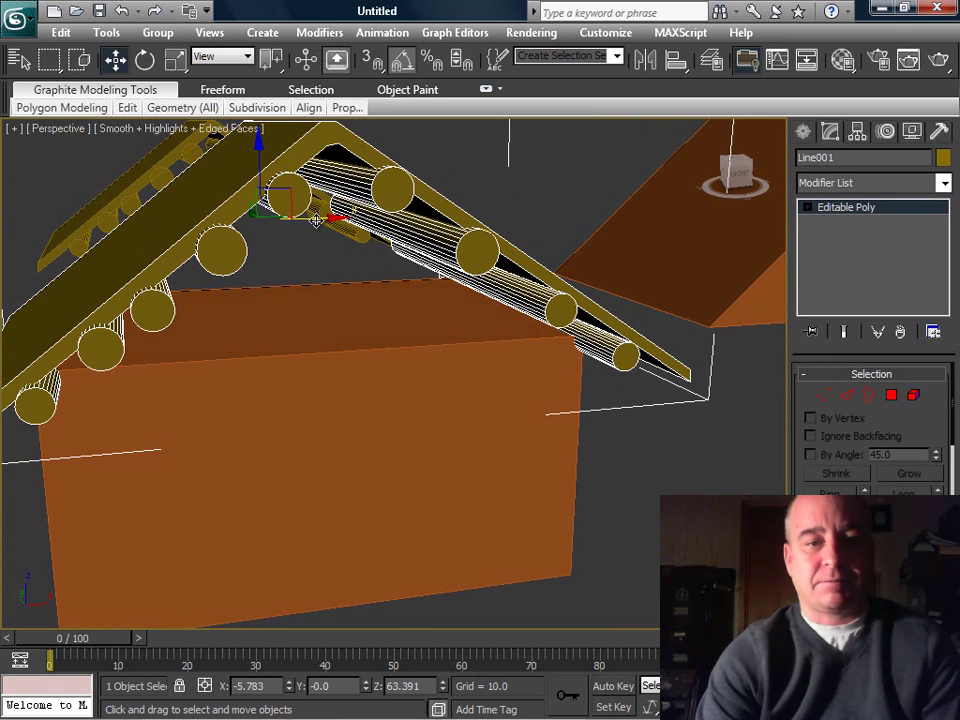
{"action": "middle_click_drag", "start_coordinate": [333, 240], "coordinate": [343, 253]}
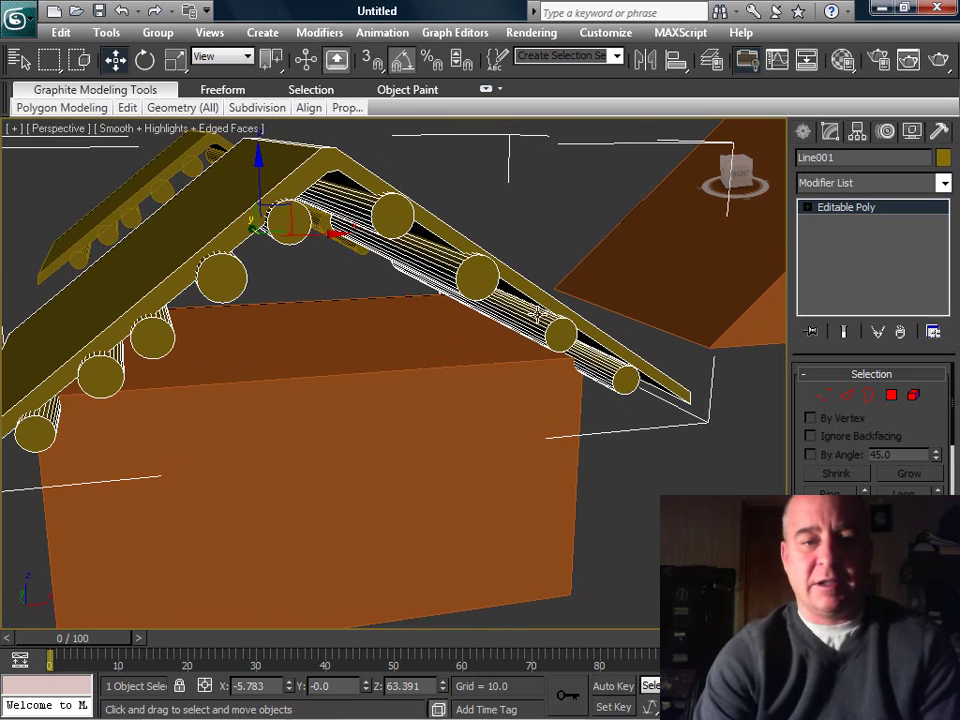
{"action": "scroll", "coordinate": [500, 316], "scroll_direction": "down", "scroll_amount": 5}
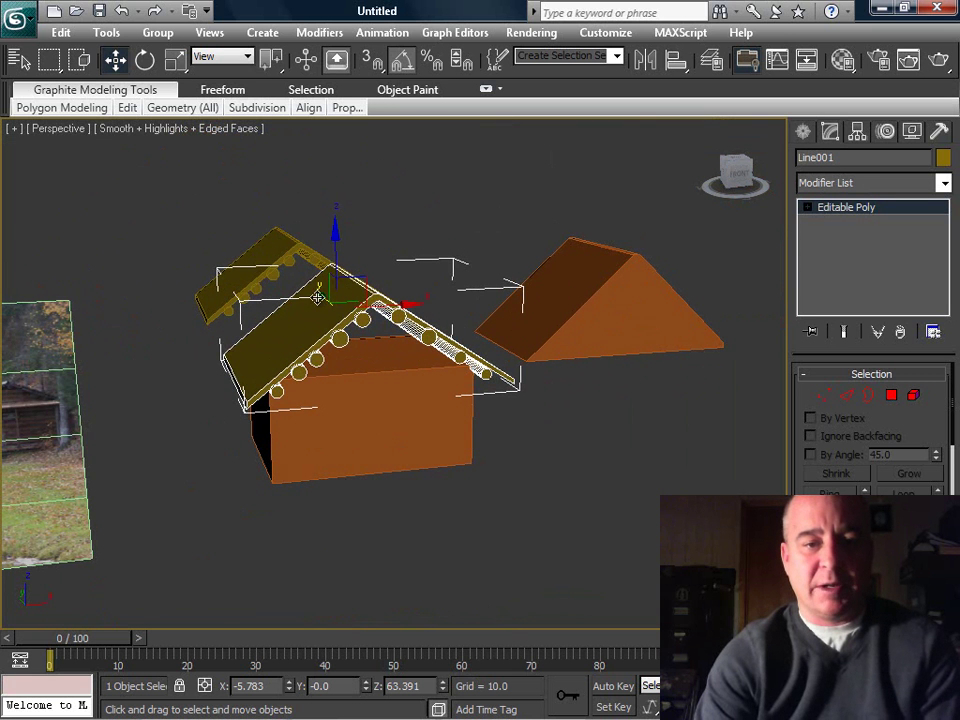
Clone the log roof as Line002 and clear the selection.
{"action": "mouse_move", "coordinate": [318, 290]}
{"action": "left_mouse_down"}
{"action": "mouse_move", "coordinate": [280, 230]}
{"action": "mouse_move", "coordinate": [287, 273]}
{"action": "mouse_move", "coordinate": [289, 256]}
{"action": "left_mouse_up"}
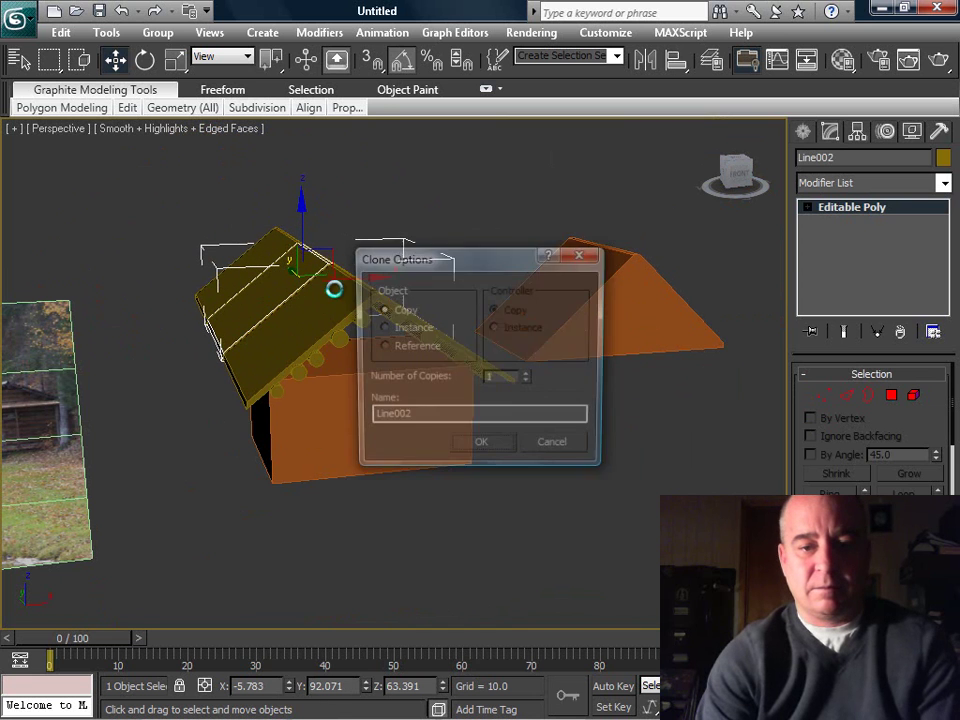
{"action": "left_click", "coordinate": [482, 447]}
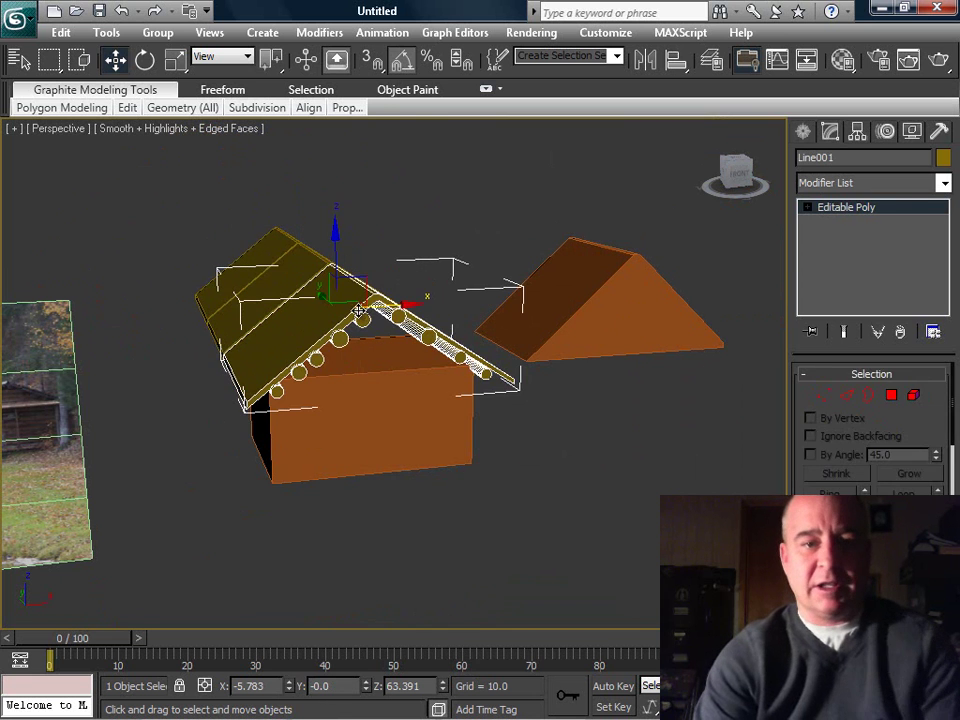
{"action": "left_click", "coordinate": [338, 306]}
Lower the extruded roof onto the house, to Y -21.687.
{"action": "left_click", "coordinate": [270, 249]}
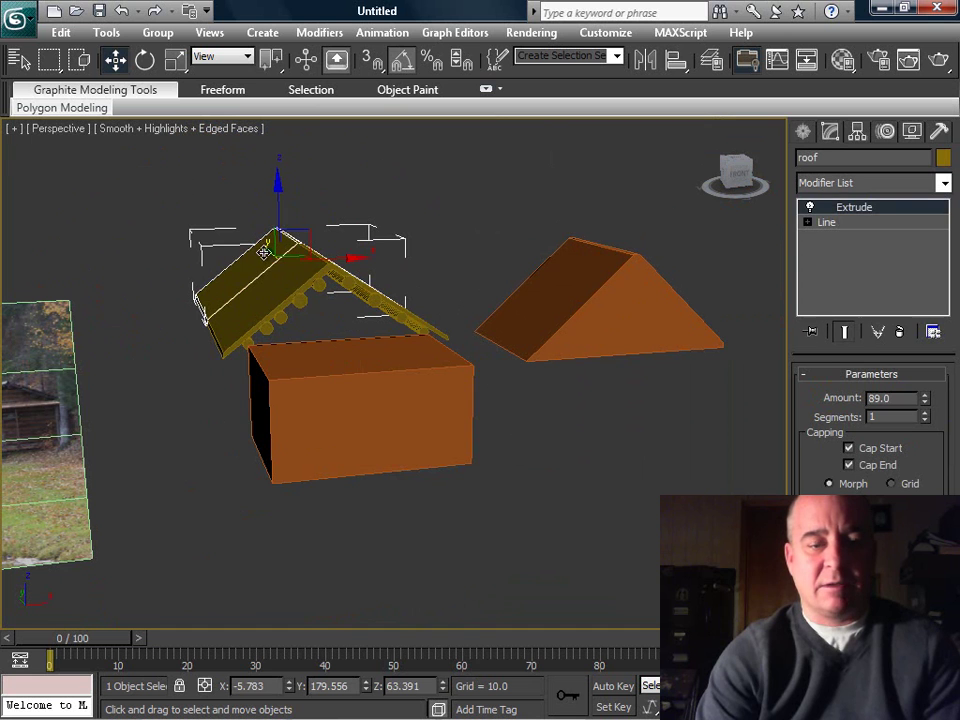
{"action": "left_click_drag", "start_coordinate": [268, 252], "coordinate": [335, 381]}
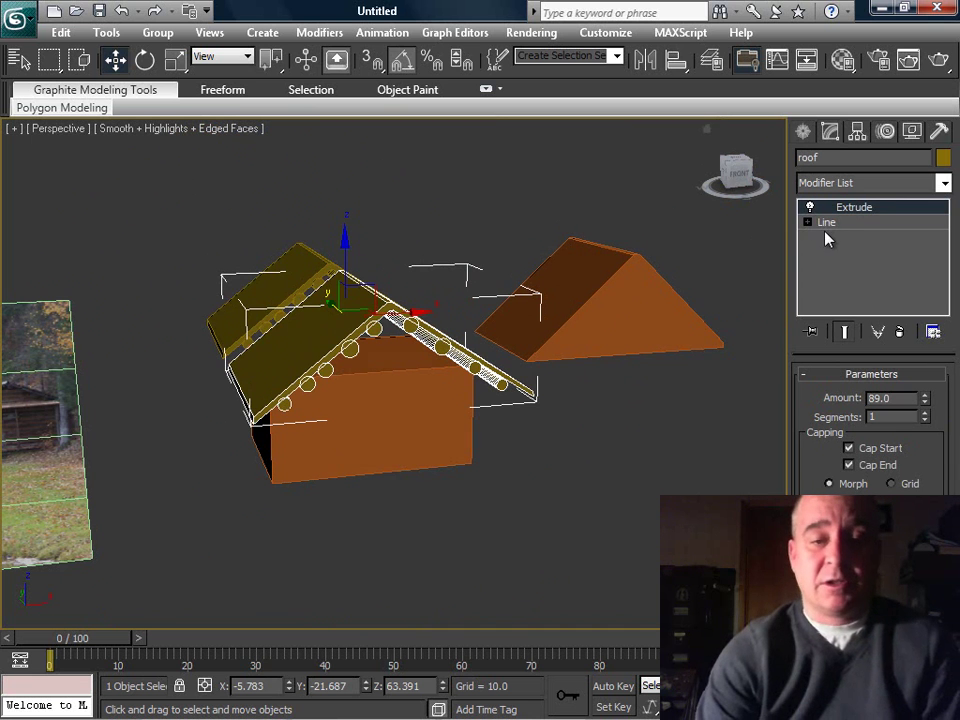
{"action": "scroll", "coordinate": [388, 373], "scroll_direction": "up", "scroll_amount": 5}
{"action": "middle_click_drag", "start_coordinate": [388, 373], "coordinate": [442, 377]}
{"action": "scroll", "coordinate": [442, 377], "scroll_direction": "down", "scroll_amount": 4}
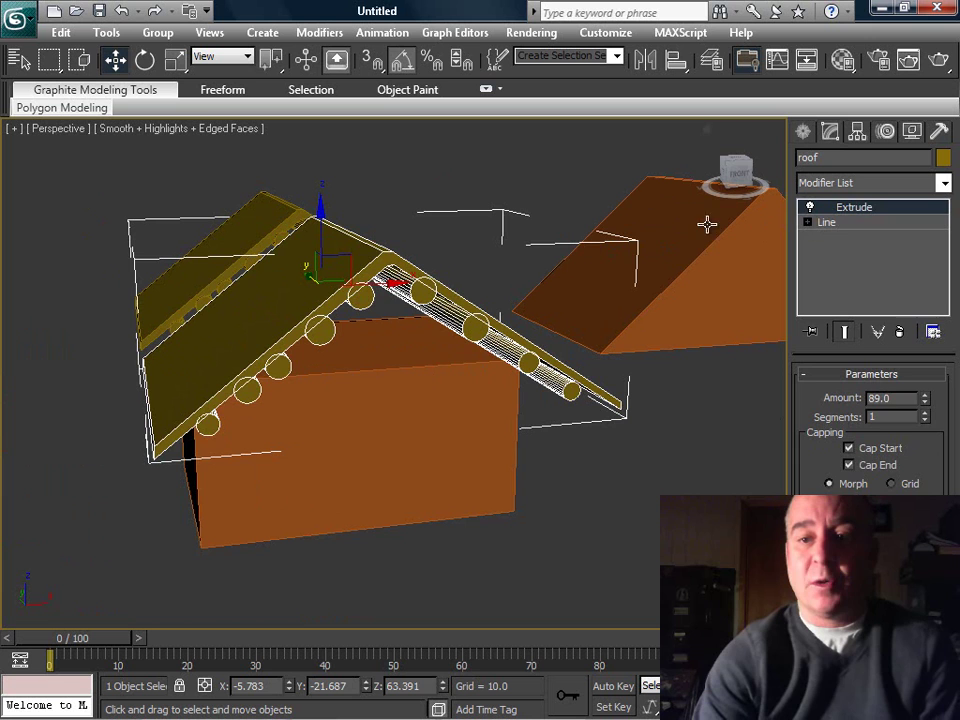
Open the roof's Line level with Show End Result on and enter Spline mode.
{"action": "left_click", "coordinate": [828, 224]}
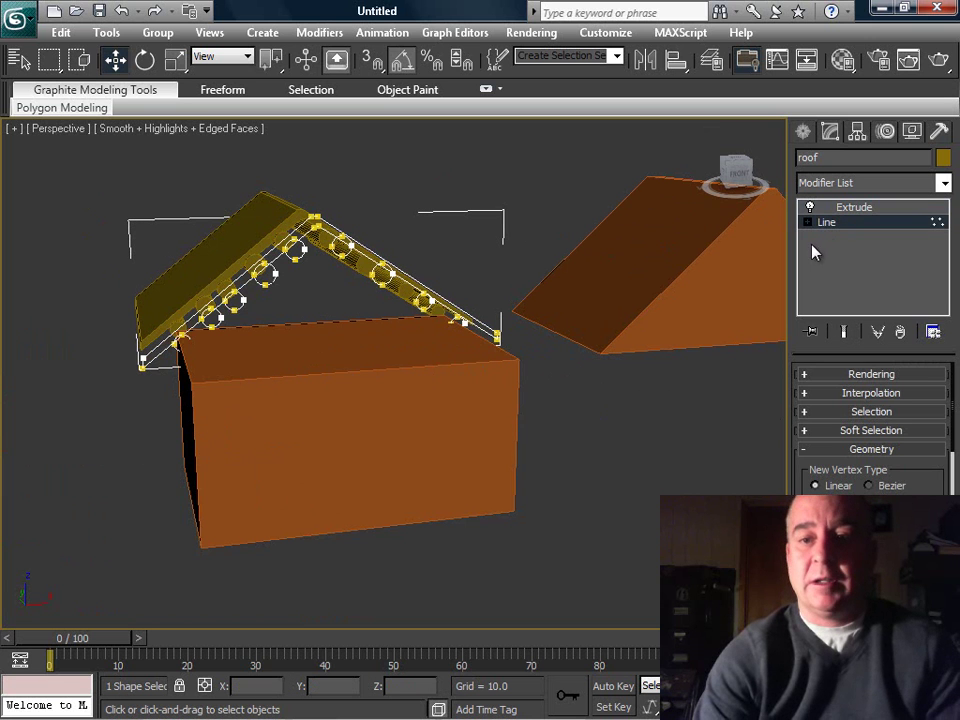
{"action": "left_click", "coordinate": [846, 333]}
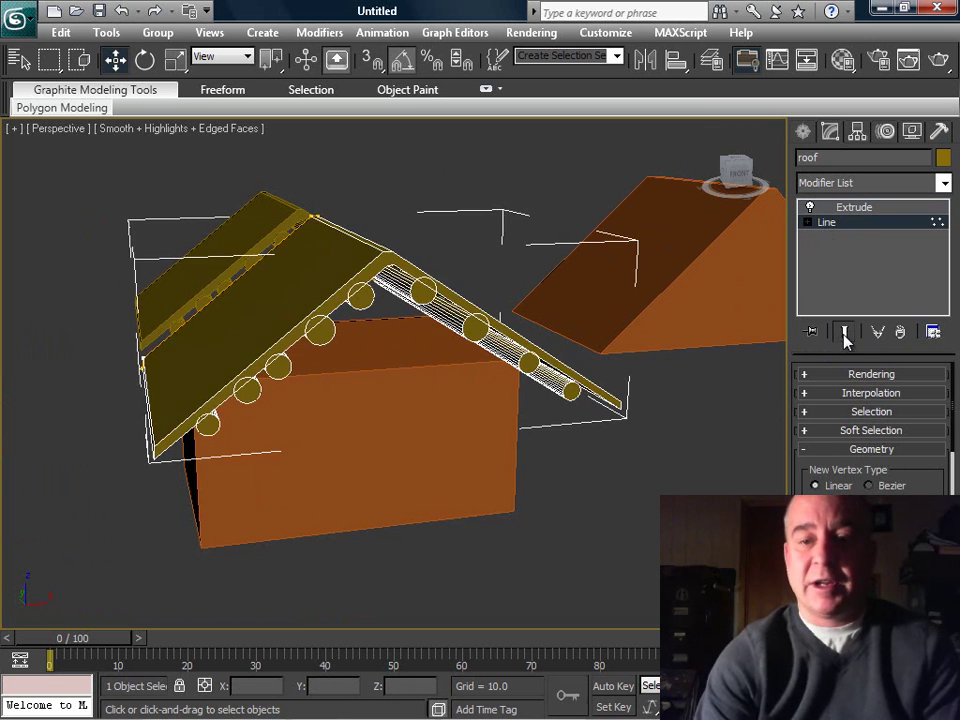
{"action": "left_click", "coordinate": [808, 223]}
{"action": "left_click", "coordinate": [841, 269]}
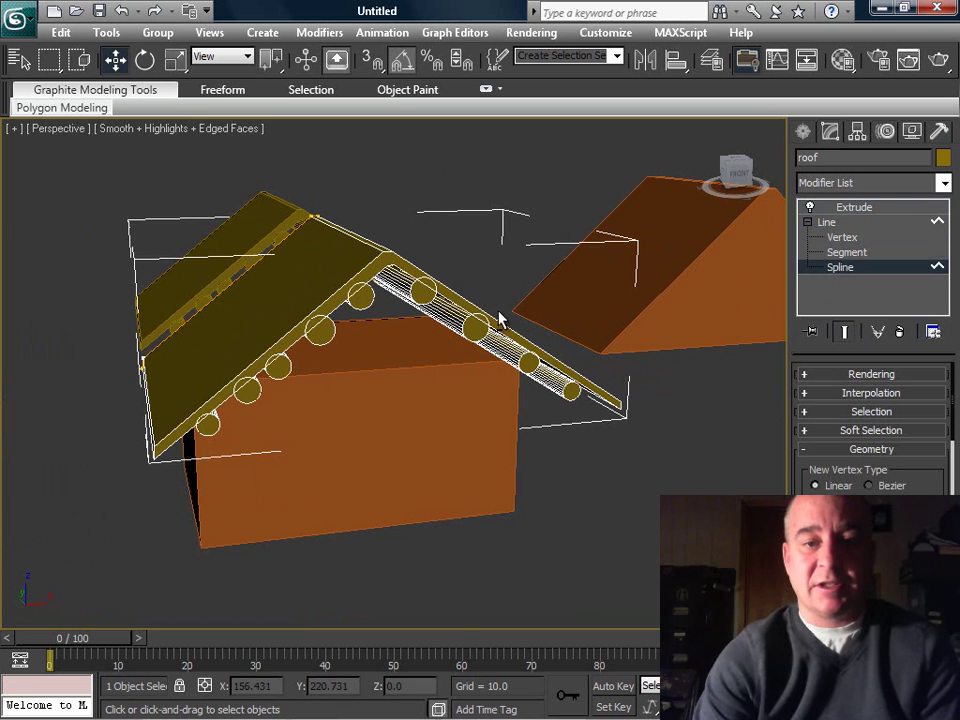
{"action": "middle_click_drag", "start_coordinate": [500, 318], "coordinate": [208, 345], "text": "alt"}
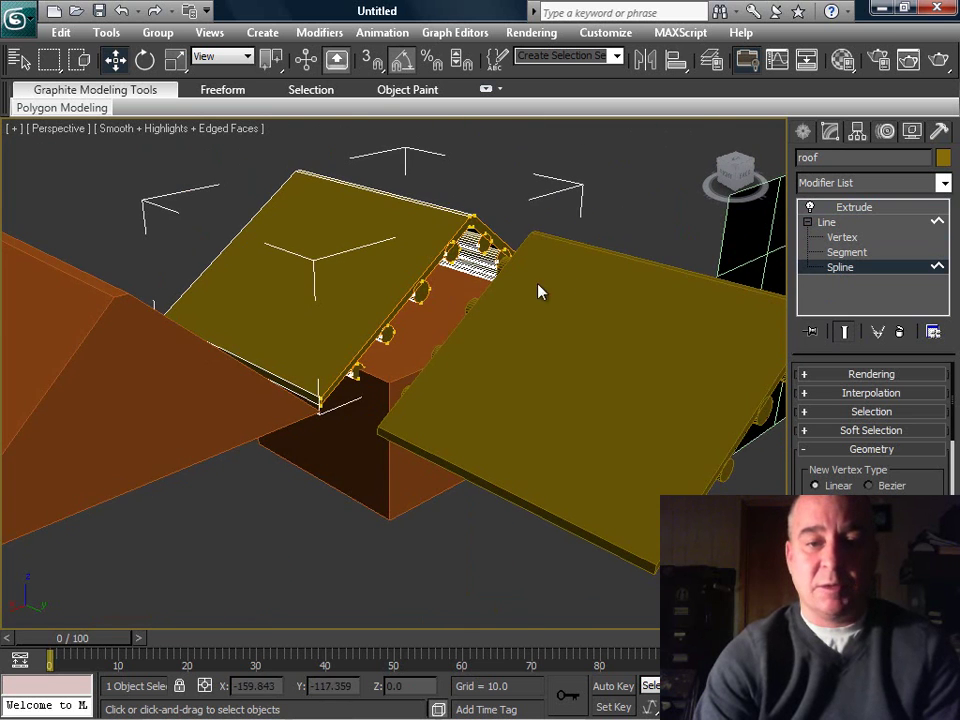
{"action": "middle_click_drag", "start_coordinate": [538, 291], "coordinate": [484, 321], "text": "alt"}
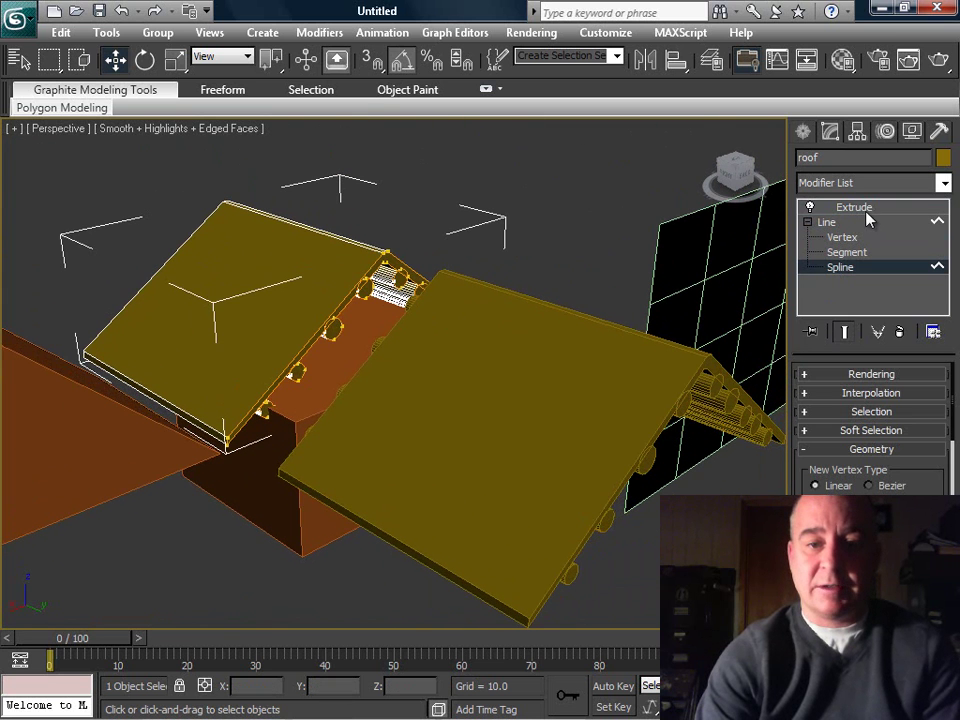
Shift the copied log roof further along its length, then reselect the roof spline at Spline level.
{"action": "left_click", "coordinate": [854, 207]}
{"action": "right_click", "coordinate": [480, 300]}
{"action": "left_click", "coordinate": [536, 336]}
{"action": "left_click", "coordinate": [454, 386]}
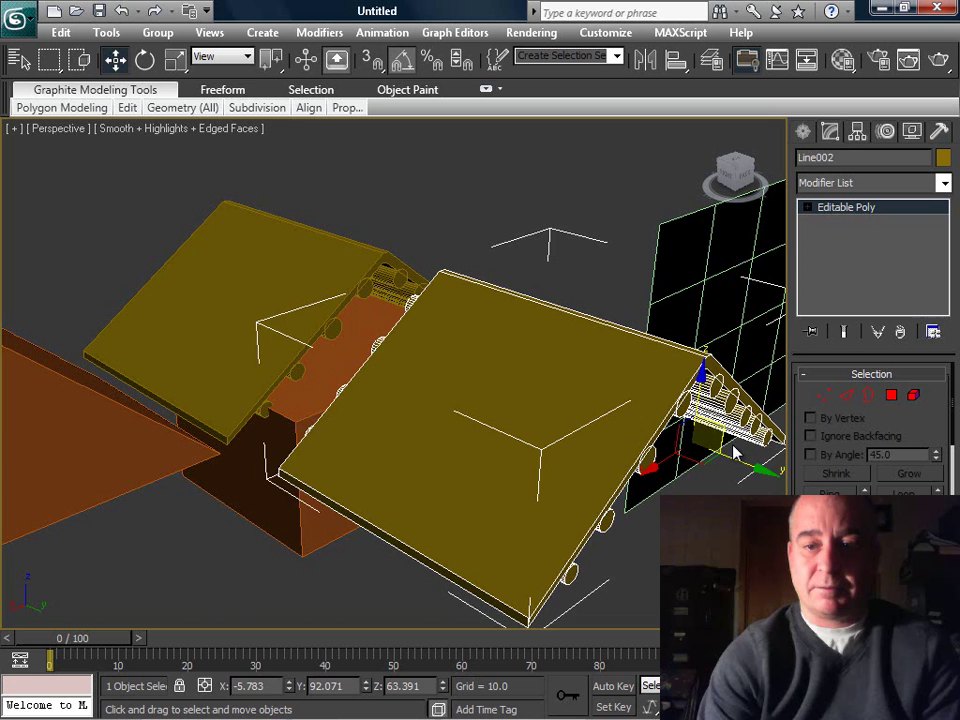
{"action": "left_click_drag", "start_coordinate": [735, 453], "coordinate": [773, 420]}
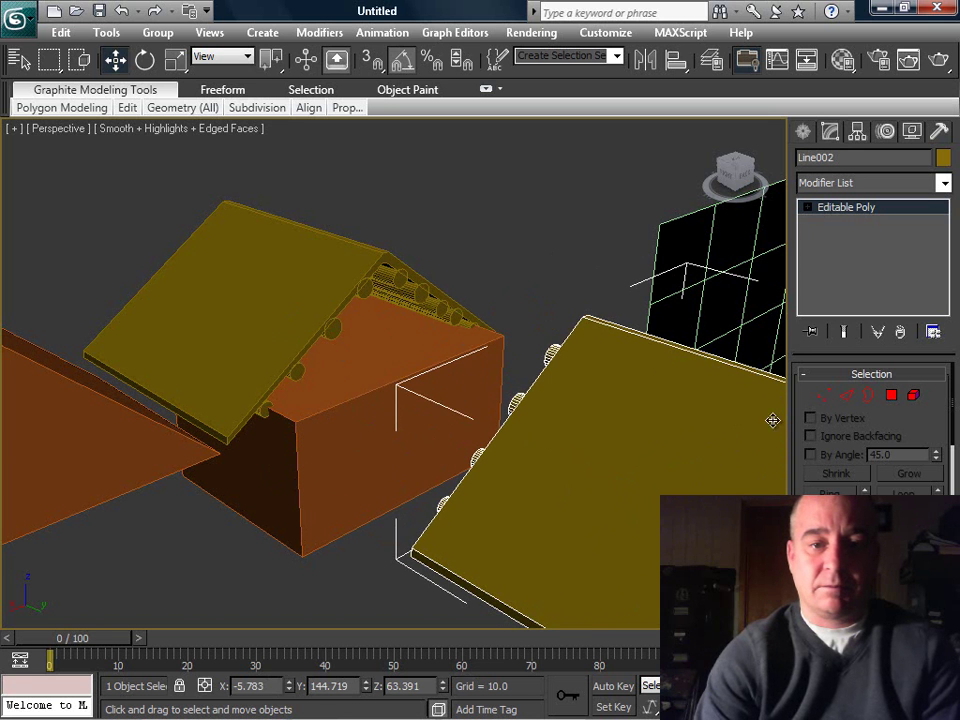
{"action": "scroll", "coordinate": [465, 283], "scroll_direction": "up", "scroll_amount": 5}
{"action": "left_click", "coordinate": [452, 240]}
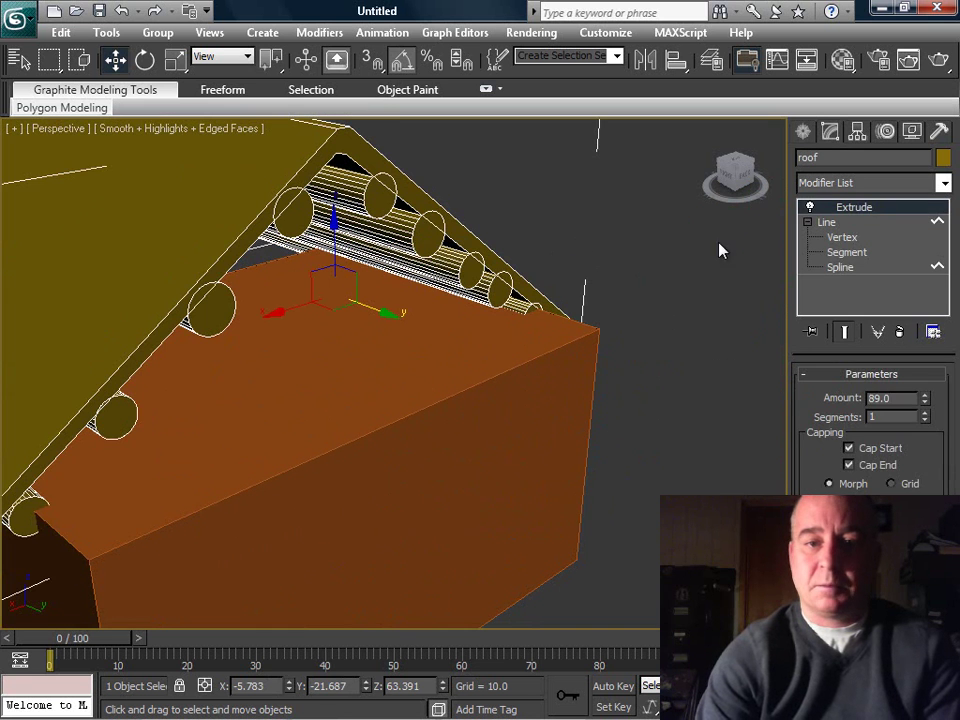
{"action": "left_click", "coordinate": [845, 267]}
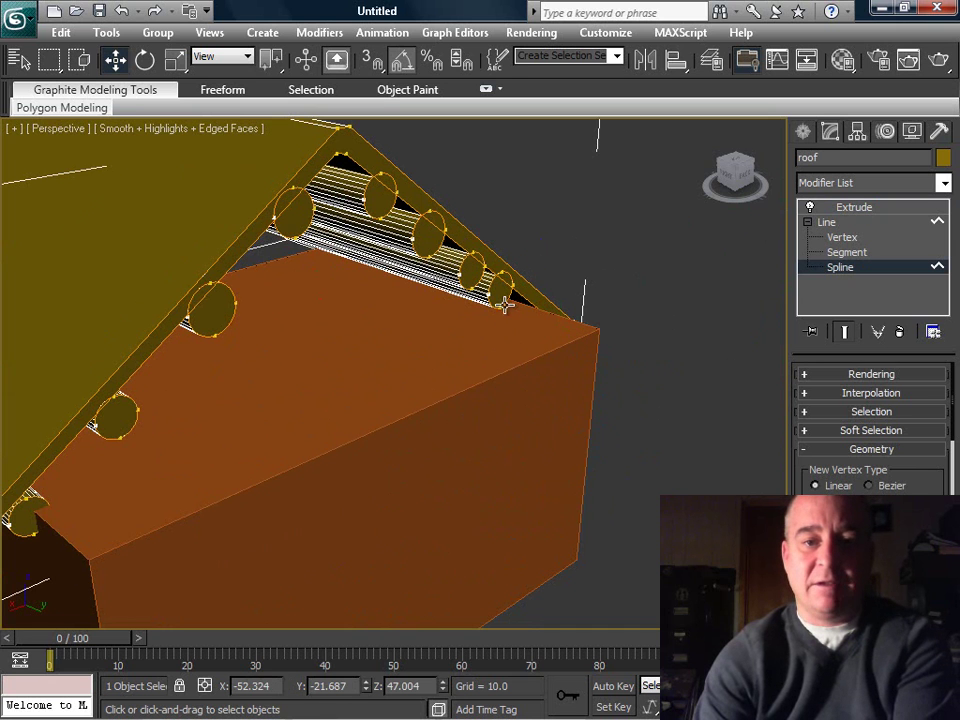
Delete the log circles from the roof end up to the ridge.
{"action": "left_click", "coordinate": [493, 297]}
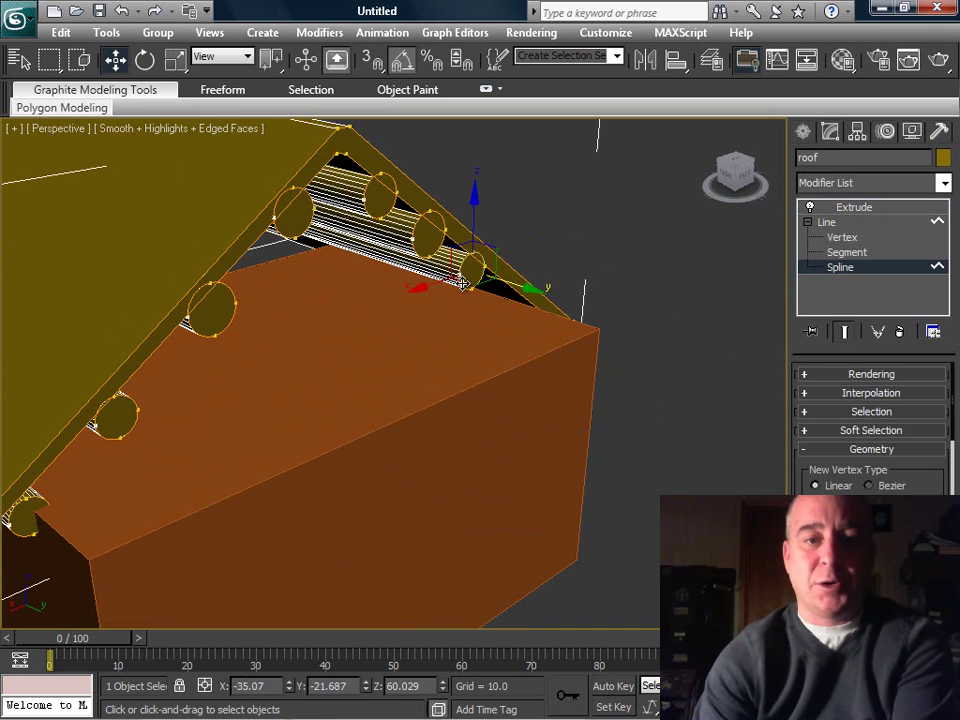
{"action": "key", "text": "Delete"}
{"action": "left_click", "coordinate": [420, 256]}
{"action": "key", "text": "Delete"}
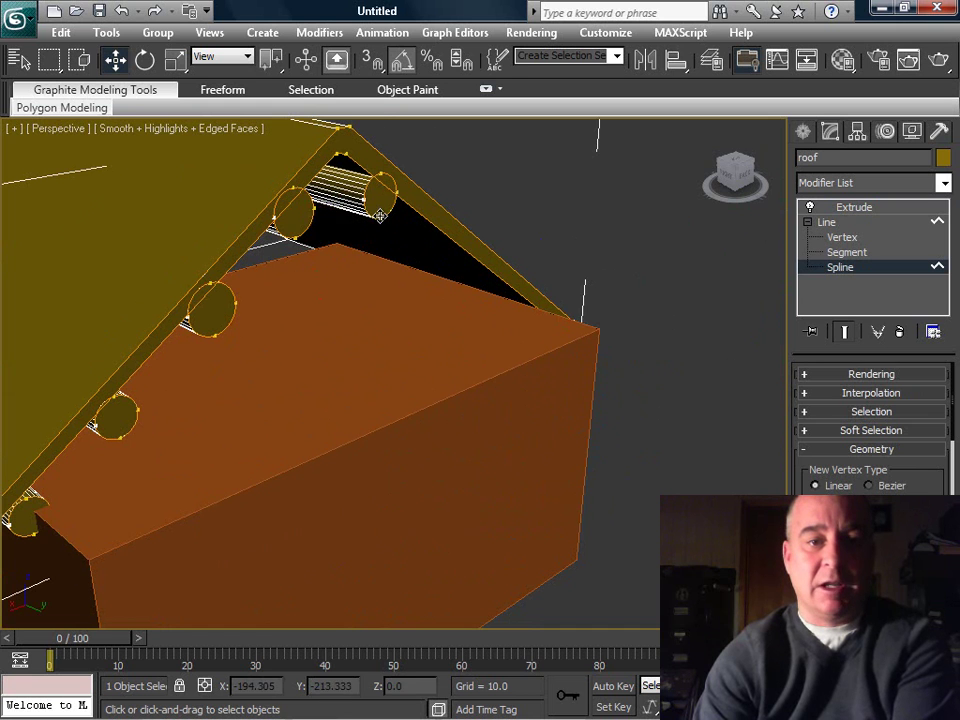
{"action": "left_click", "coordinate": [380, 215]}
{"action": "key", "text": "Delete"}
{"action": "left_click", "coordinate": [303, 232]}
{"action": "key", "text": "Delete"}
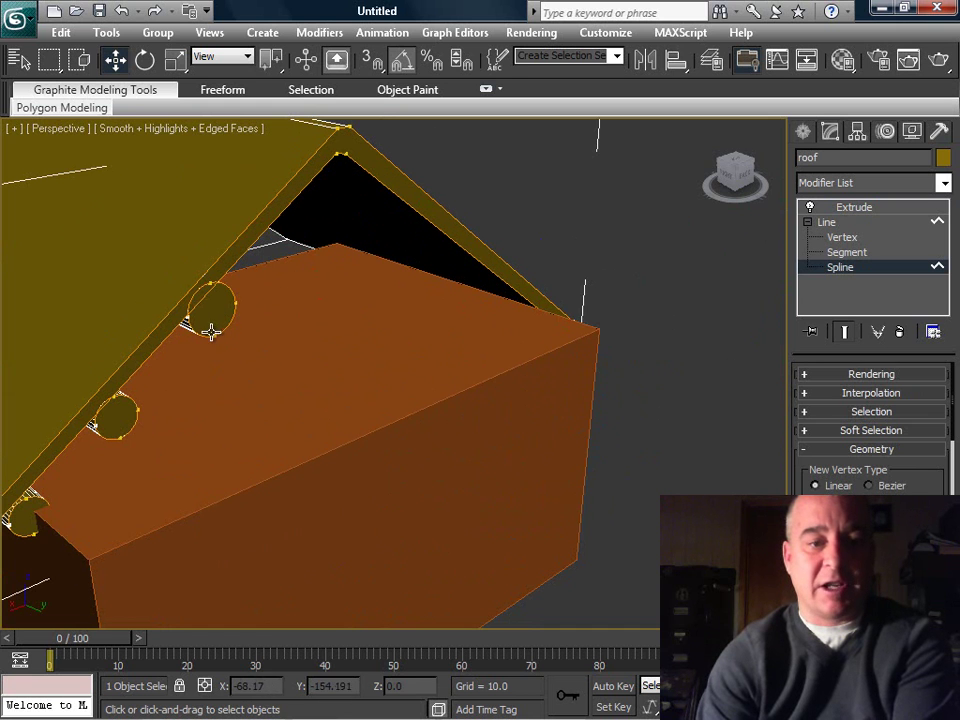
Delete the remaining log circles down to the lower corner and show the end result.
{"action": "left_click", "coordinate": [213, 333]}
{"action": "key", "text": "Delete"}
{"action": "left_click", "coordinate": [134, 409]}
{"action": "key", "text": "Delete"}
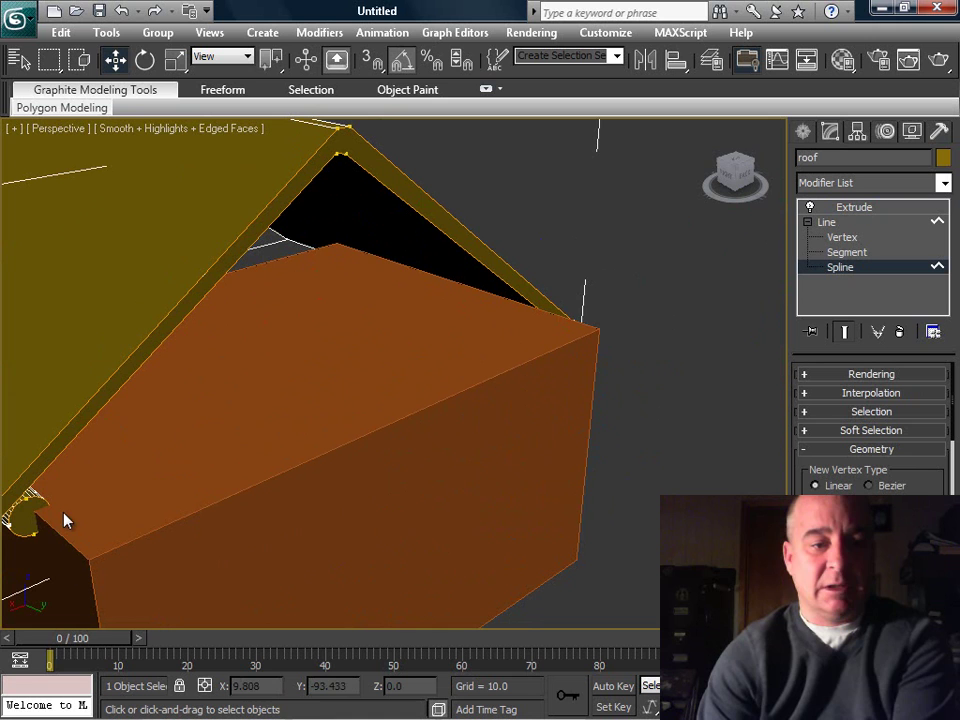
{"action": "left_click", "coordinate": [40, 498]}
{"action": "key", "text": "Delete"}
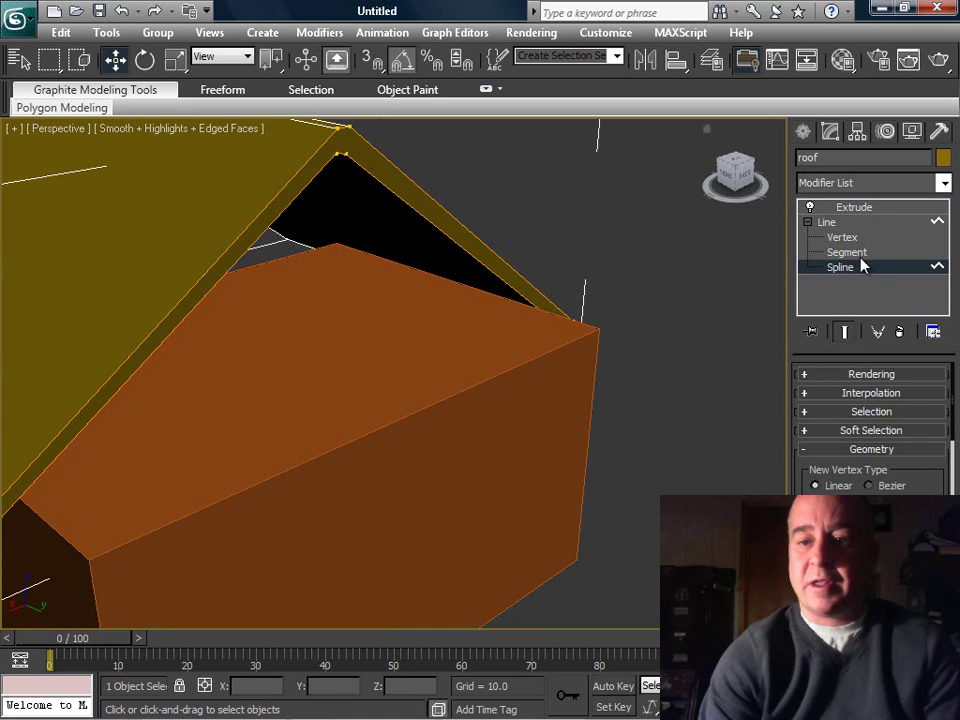
{"action": "left_click", "coordinate": [845, 332]}
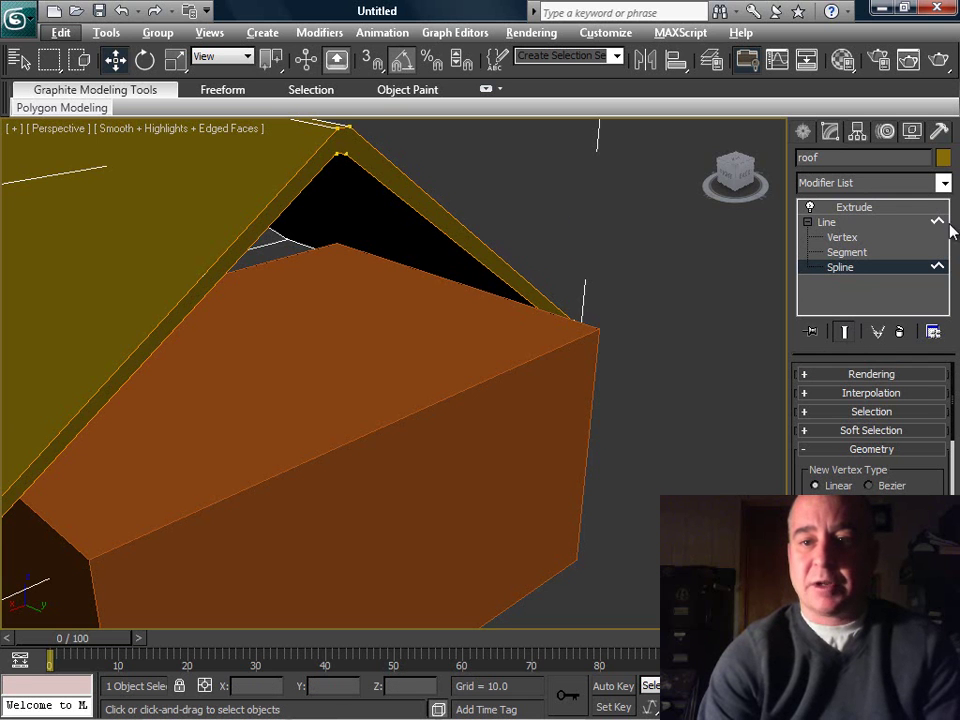
Turn off the Extrude display and frame the roof apex in the Front view.
{"action": "left_click", "coordinate": [810, 207]}
{"action": "middle_click_drag", "start_coordinate": [600, 235], "coordinate": [600, 334], "text": "alt"}
{"action": "key", "text": "f"}
{"action": "scroll", "coordinate": [600, 330], "scroll_direction": "up", "scroll_amount": 3}
{"action": "scroll", "coordinate": [600, 322], "scroll_direction": "up", "scroll_amount": 2}
{"action": "scroll", "coordinate": [510, 276], "scroll_direction": "up", "scroll_amount": 2}
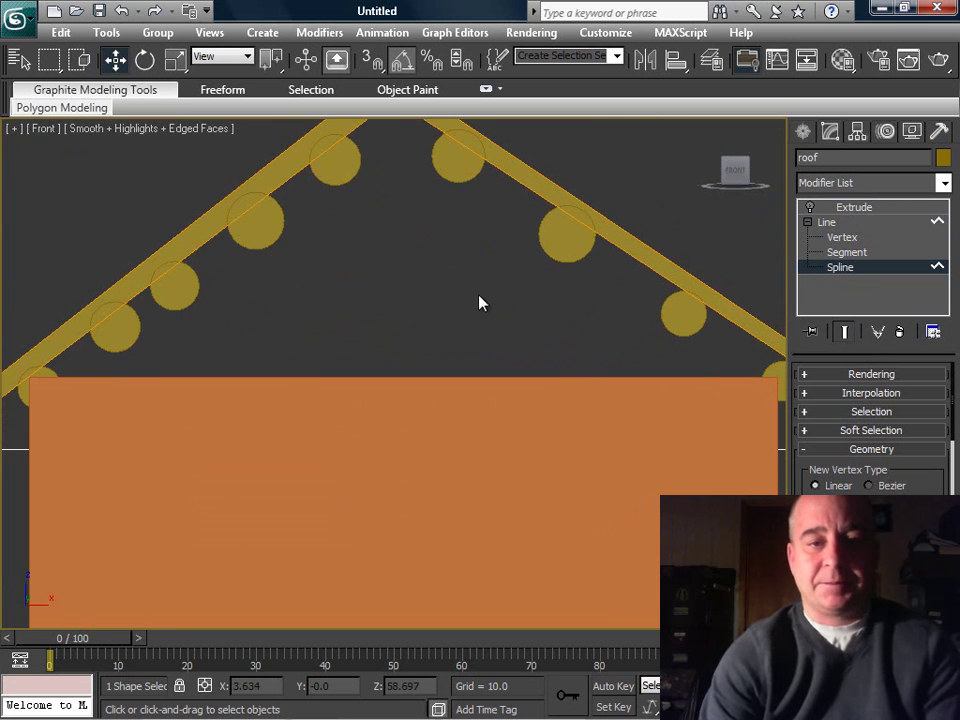
{"action": "middle_click_drag", "start_coordinate": [619, 144], "coordinate": [531, 238]}
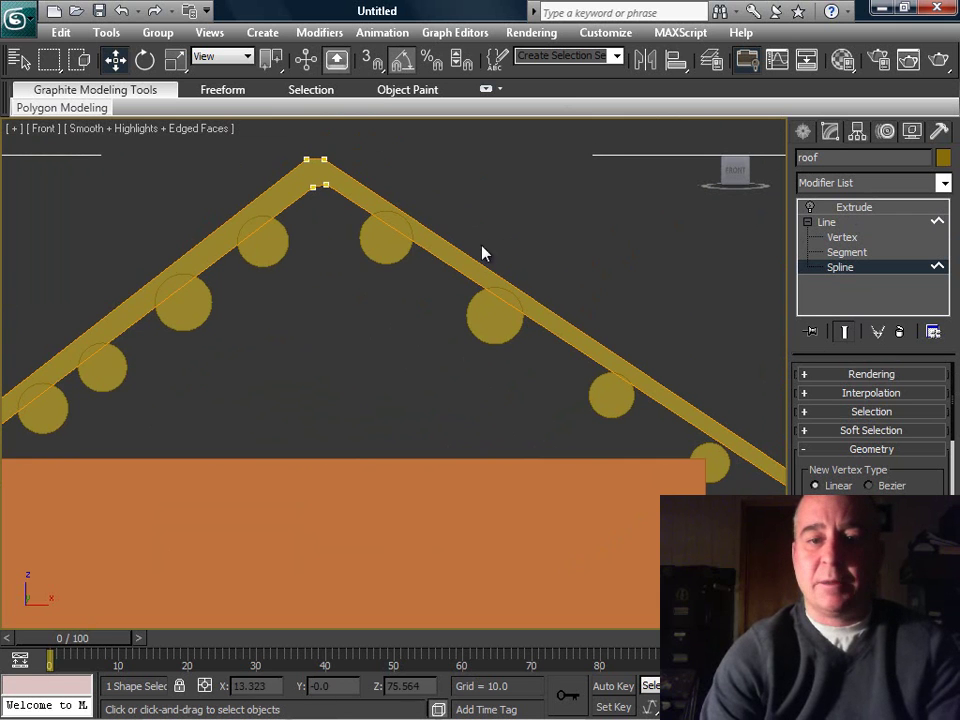
Exit spline editing and move the beam-and-logs object Line002 far off to the right.
{"action": "left_click", "coordinate": [876, 209]}
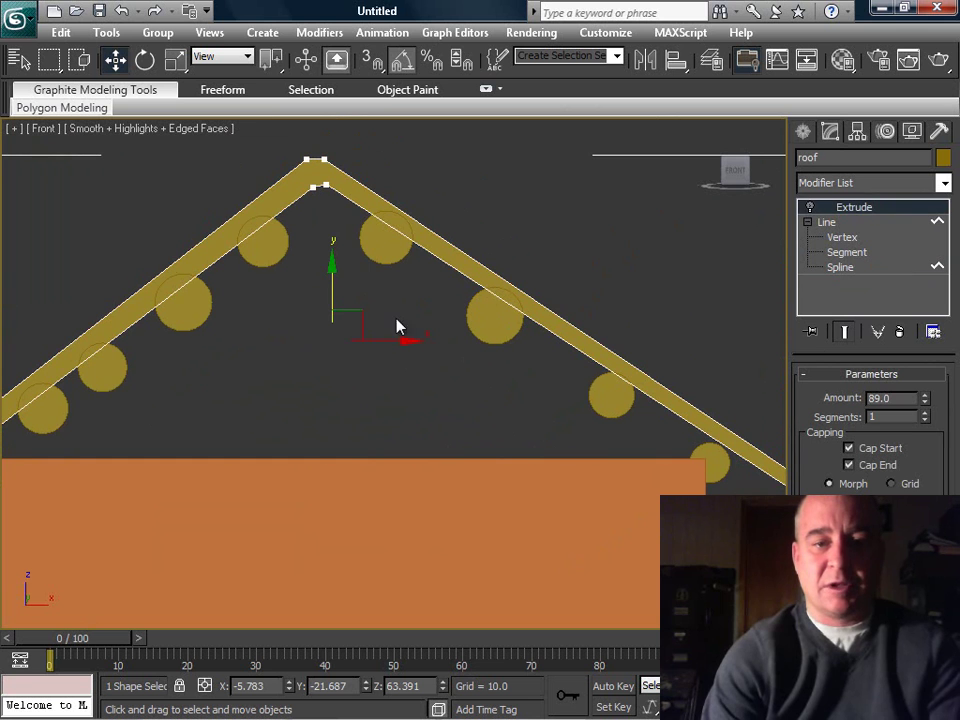
{"action": "left_click_drag", "start_coordinate": [435, 155], "coordinate": [680, 510]}
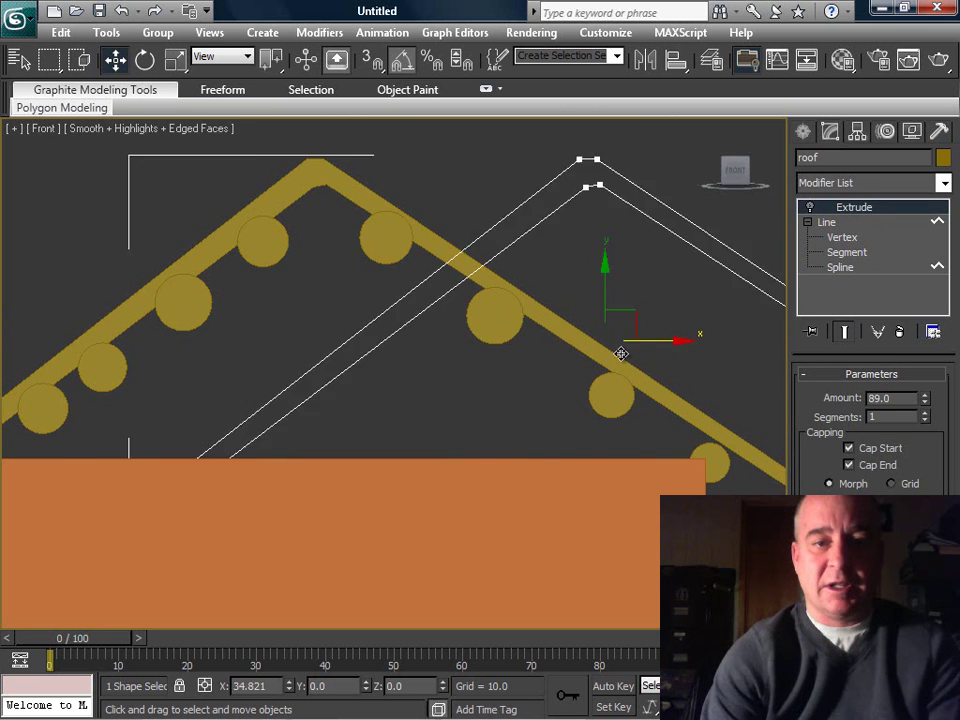
{"action": "left_click_drag", "start_coordinate": [621, 353], "coordinate": [945, 338]}
{"action": "left_click", "coordinate": [431, 243]}
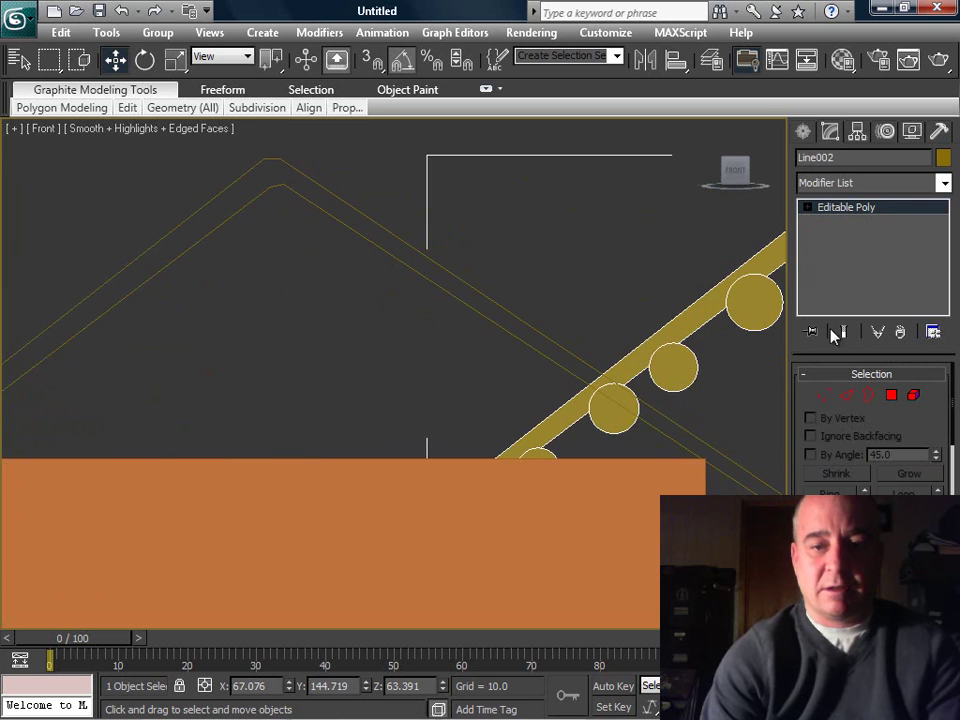
{"action": "scroll", "coordinate": [403, 302], "scroll_direction": "down", "scroll_amount": 4}
{"action": "scroll", "coordinate": [417, 313], "scroll_direction": "down", "scroll_amount": 2}
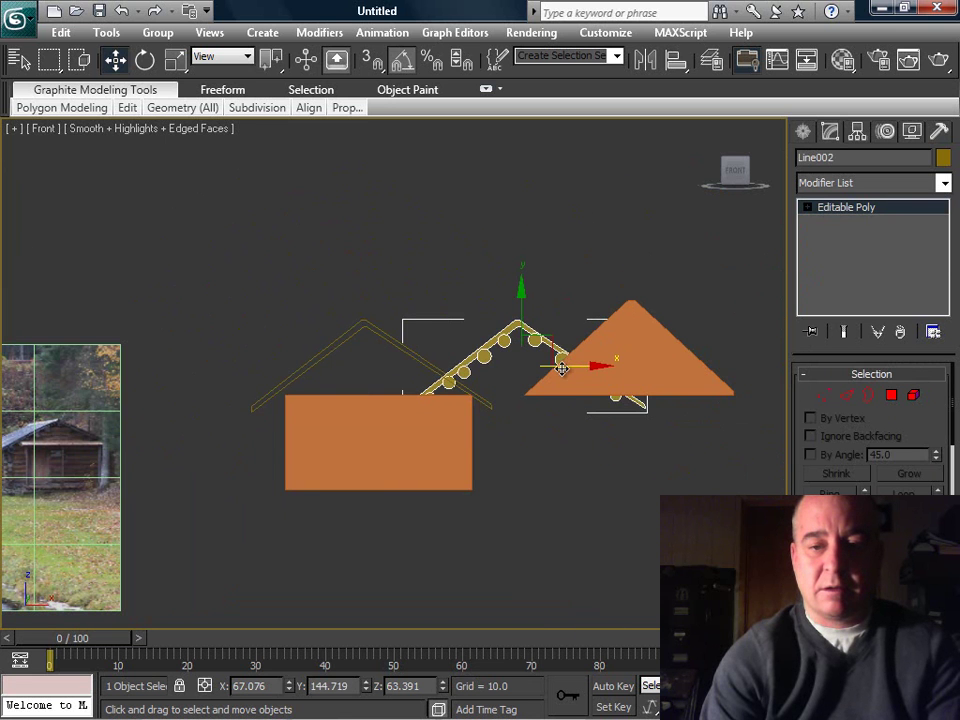
{"action": "left_click_drag", "start_coordinate": [562, 369], "coordinate": [790, 370]}
Nudge the roof outline right so it is centred over the house.
{"action": "middle_click_drag", "start_coordinate": [451, 305], "coordinate": [304, 193]}
{"action": "scroll", "coordinate": [565, 305], "scroll_direction": "up", "scroll_amount": 3}
{"action": "scroll", "coordinate": [352, 268], "scroll_direction": "up", "scroll_amount": 2}
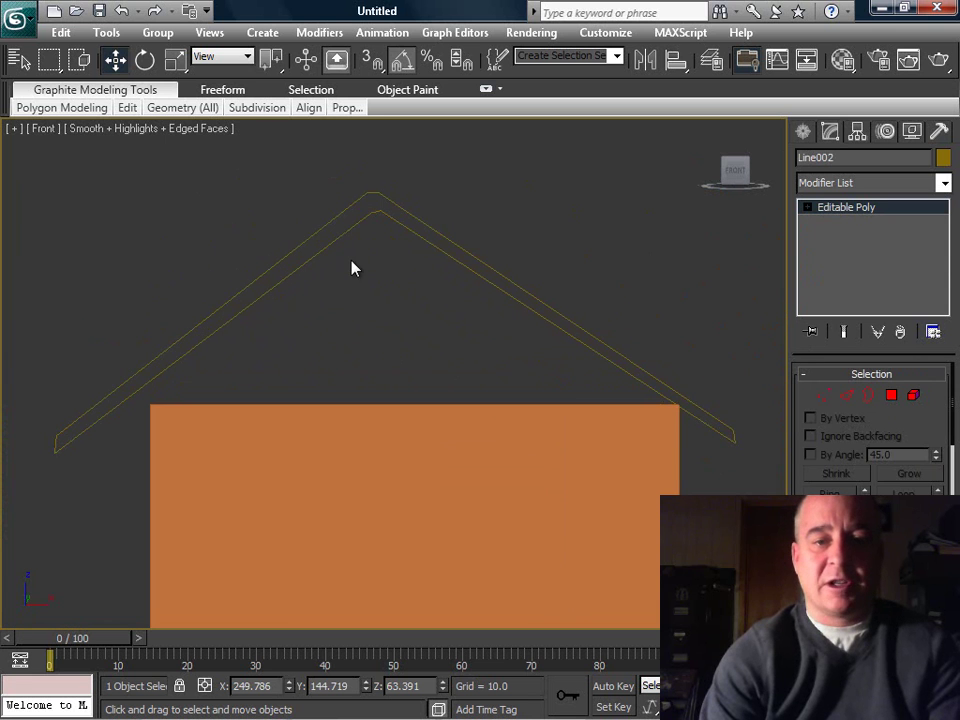
{"action": "left_click", "coordinate": [446, 236]}
{"action": "left_click_drag", "start_coordinate": [438, 320], "coordinate": [457, 321]}
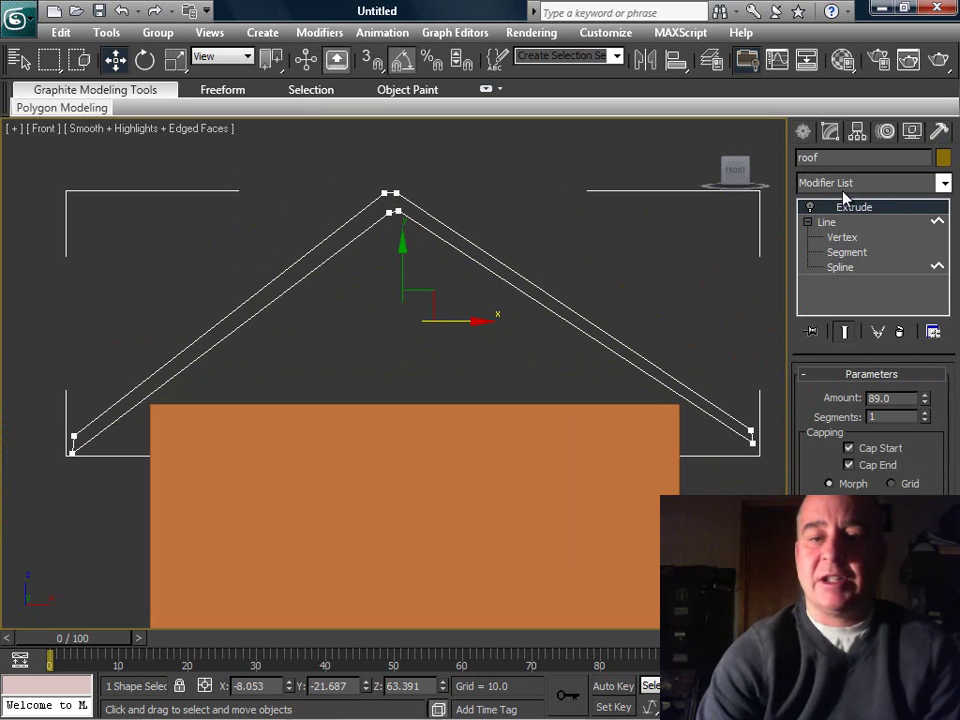
Drag out a small NGon octagon from the Splines shapes just under the right roof slope.
{"action": "left_click", "coordinate": [800, 132]}
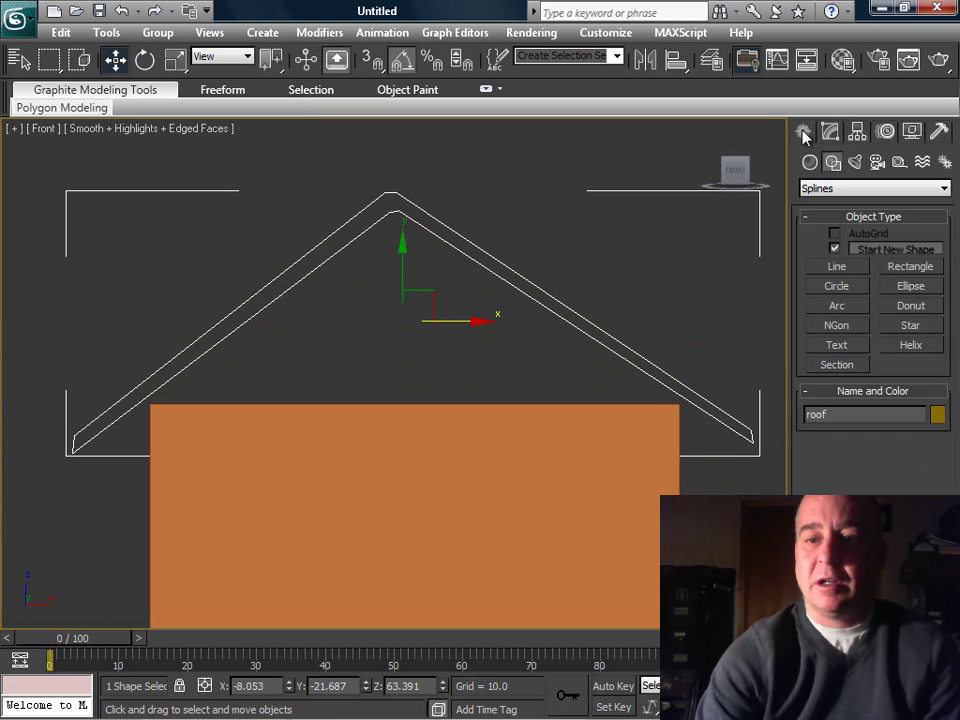
{"action": "left_click", "coordinate": [826, 135]}
{"action": "left_click", "coordinate": [805, 133]}
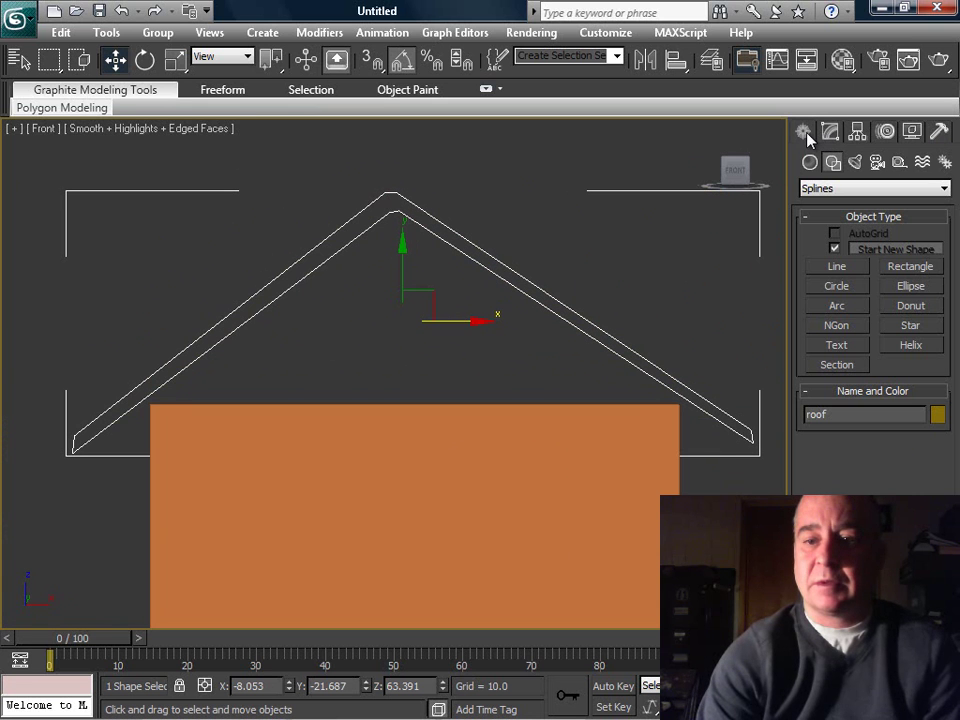
{"action": "left_click", "coordinate": [837, 325]}
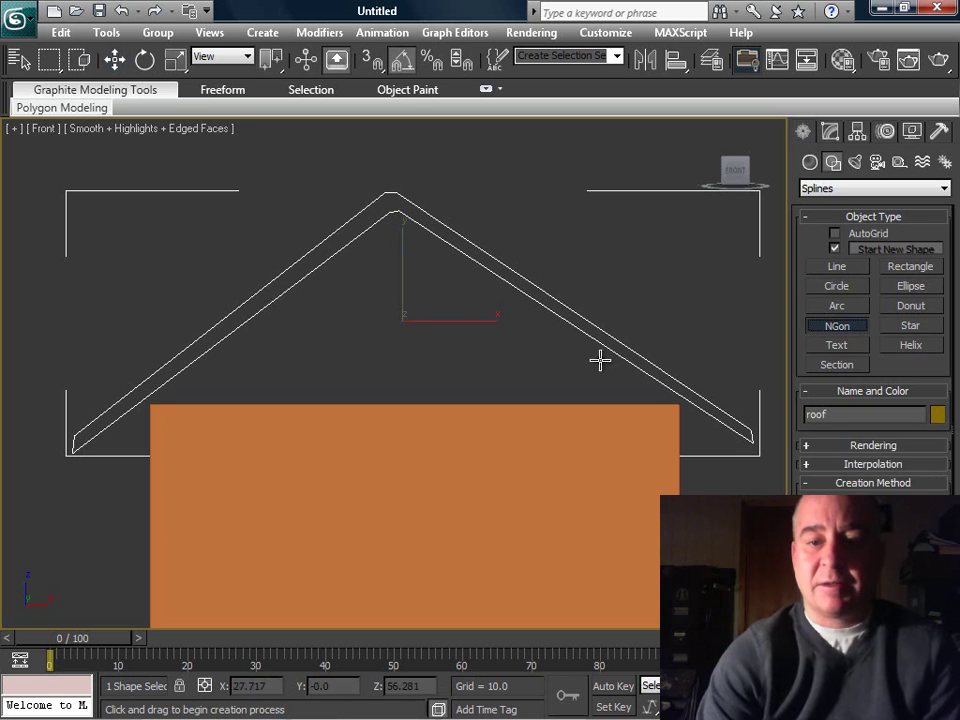
{"action": "left_click_drag", "start_coordinate": [598, 360], "coordinate": [613, 377]}
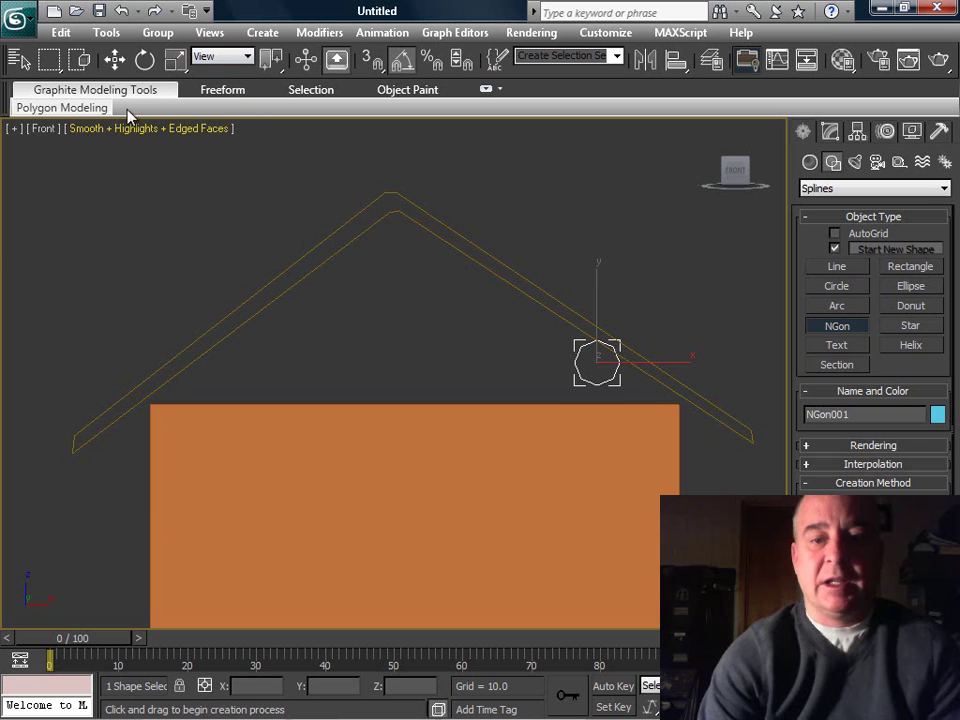
Shift-clone the octagon into copies NGon002 to NGon007 along both roof slopes.
{"action": "left_click", "coordinate": [115, 61]}
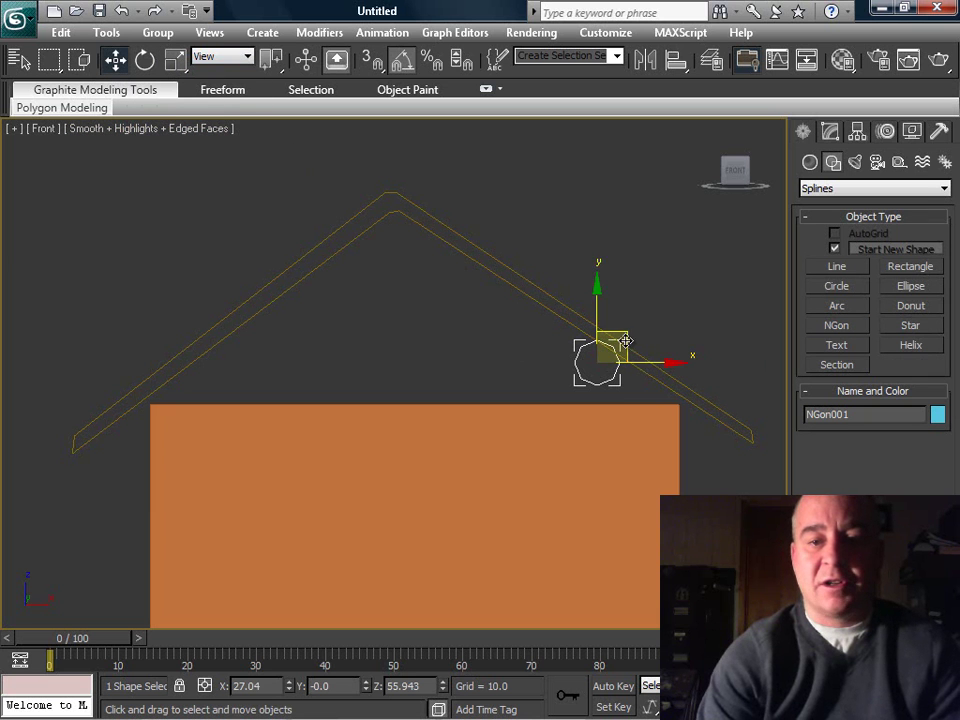
{"action": "mouse_move", "coordinate": [628, 340]}
{"action": "left_mouse_down", "text": "shift"}
{"action": "mouse_move", "coordinate": [570, 312]}
{"action": "mouse_move", "coordinate": [529, 267]}
{"action": "mouse_move", "coordinate": [484, 242]}
{"action": "mouse_move", "coordinate": [489, 231]}
{"action": "mouse_move", "coordinate": [441, 238]}
{"action": "mouse_move", "coordinate": [401, 217]}
{"action": "mouse_move", "coordinate": [431, 208]}
{"action": "mouse_move", "coordinate": [423, 205]}
{"action": "mouse_move", "coordinate": [386, 250]}
{"action": "mouse_move", "coordinate": [360, 250]}
{"action": "mouse_move", "coordinate": [289, 312]}
{"action": "mouse_move", "coordinate": [278, 308]}
{"action": "mouse_move", "coordinate": [210, 352]}
{"action": "left_mouse_up", "text": "shift"}
{"action": "left_click", "coordinate": [492, 454]}
{"action": "left_click", "coordinate": [481, 447]}
{"action": "left_click", "coordinate": [489, 452]}
{"action": "left_click", "coordinate": [488, 445]}
{"action": "left_click", "coordinate": [482, 448]}
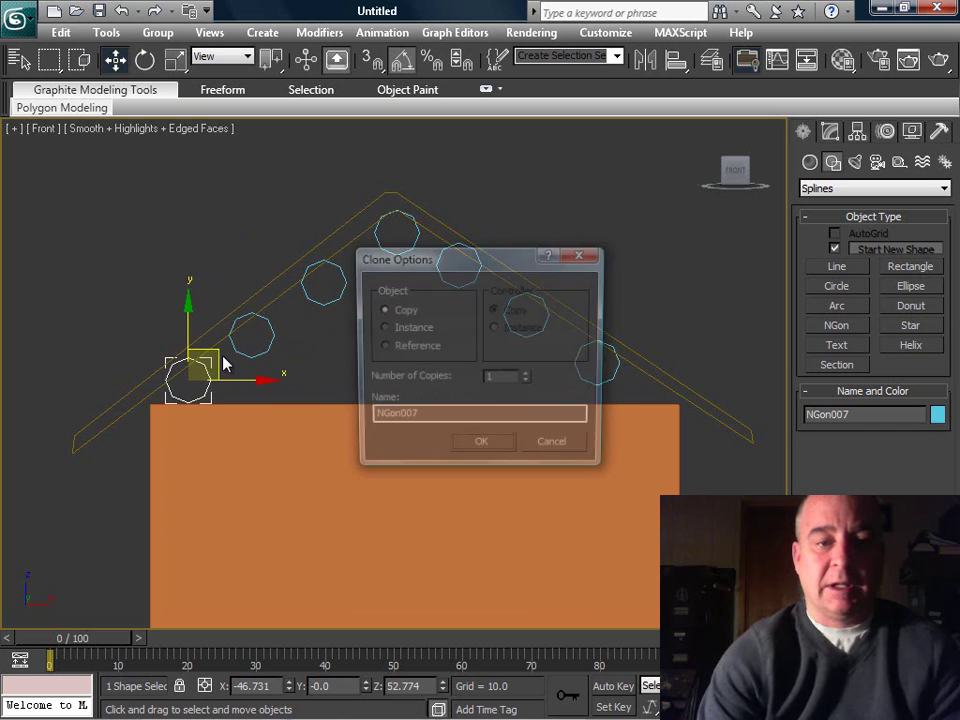
{"action": "left_click", "coordinate": [481, 447]}
Uniformly rescale NGon007, NGon003 and NGon001 slightly, keeping the roof at full size.
{"action": "left_click", "coordinate": [177, 61]}
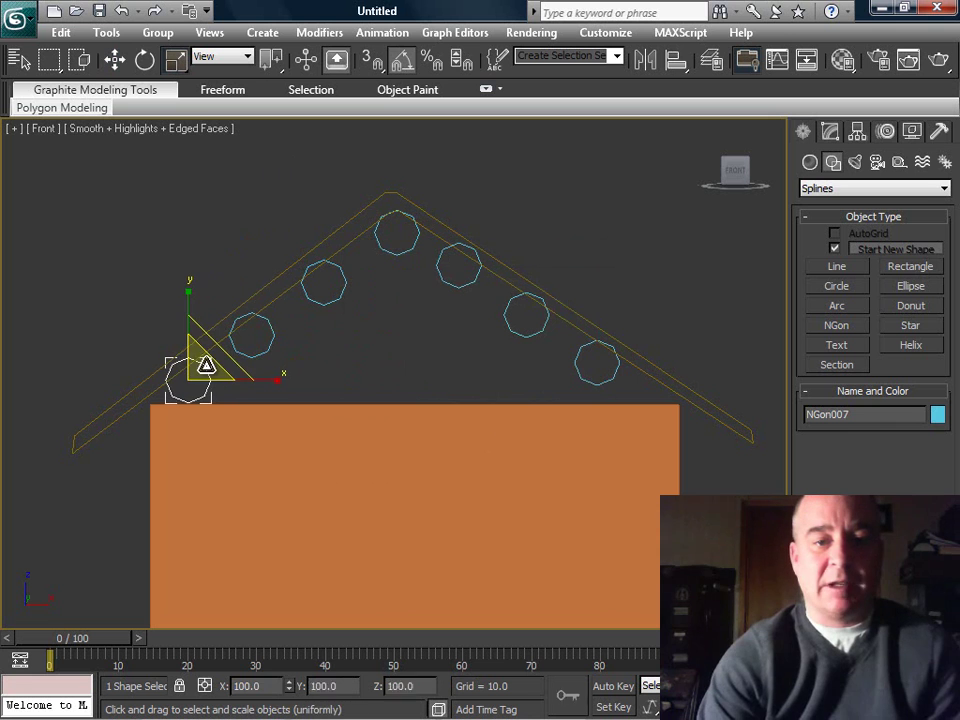
{"action": "left_click_drag", "start_coordinate": [208, 365], "coordinate": [204, 375]}
{"action": "left_click", "coordinate": [341, 291]}
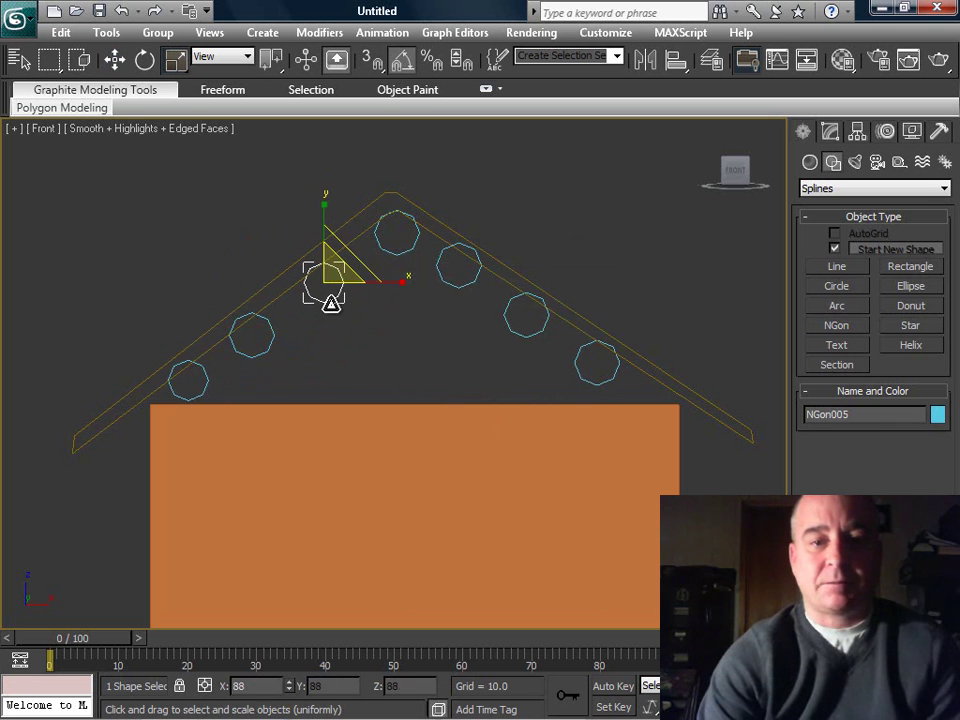
{"action": "left_click", "coordinate": [411, 246]}
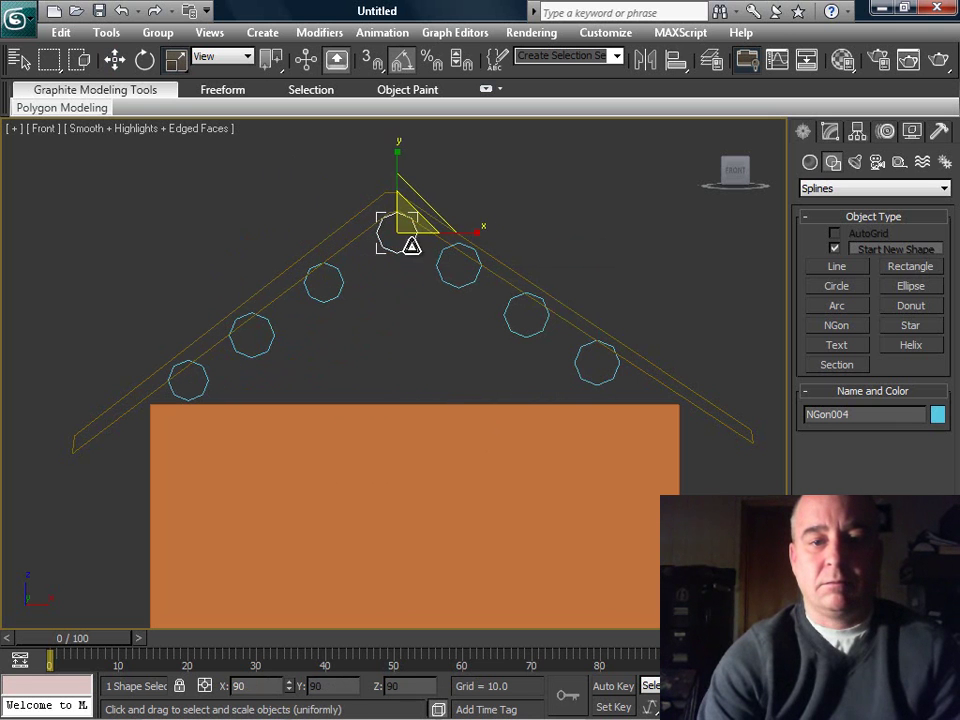
{"action": "left_click", "coordinate": [478, 259]}
{"action": "left_click_drag", "start_coordinate": [479, 259], "coordinate": [478, 269]}
{"action": "left_click", "coordinate": [478, 272]}
{"action": "left_click", "coordinate": [538, 322]}
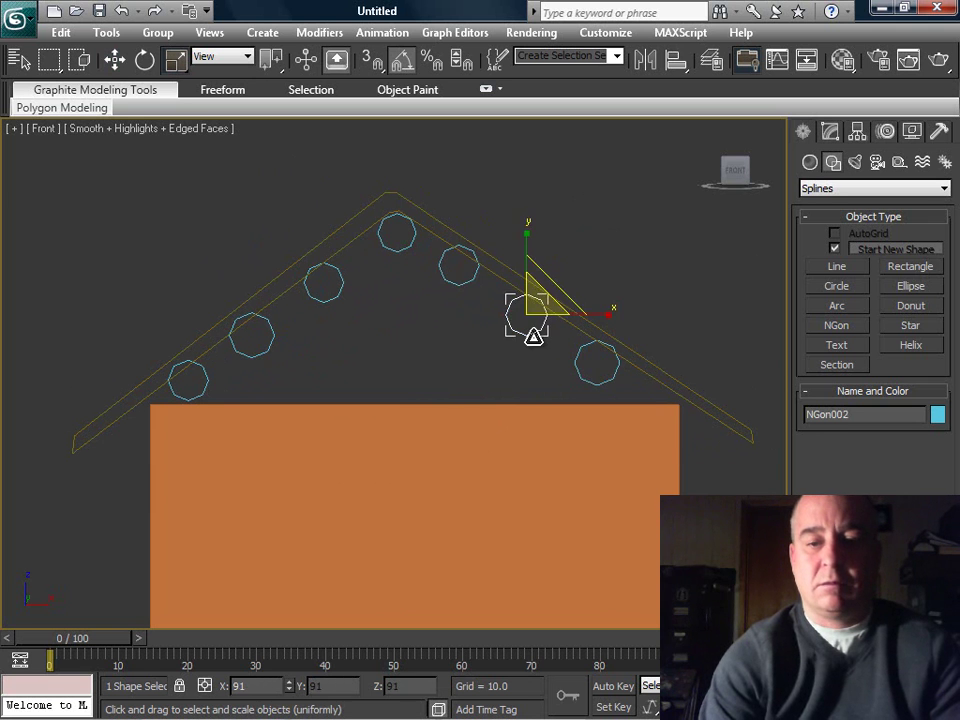
{"action": "left_click", "coordinate": [615, 376]}
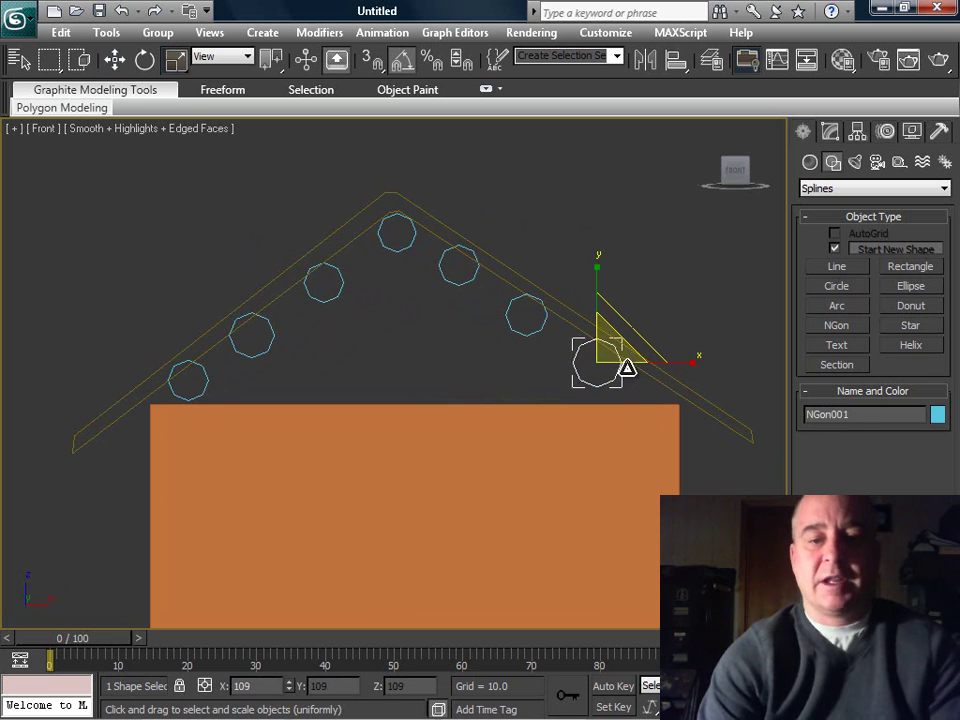
At the roof line's Spline level, select the octagon profiles along both slopes.
{"action": "left_click", "coordinate": [829, 132]}
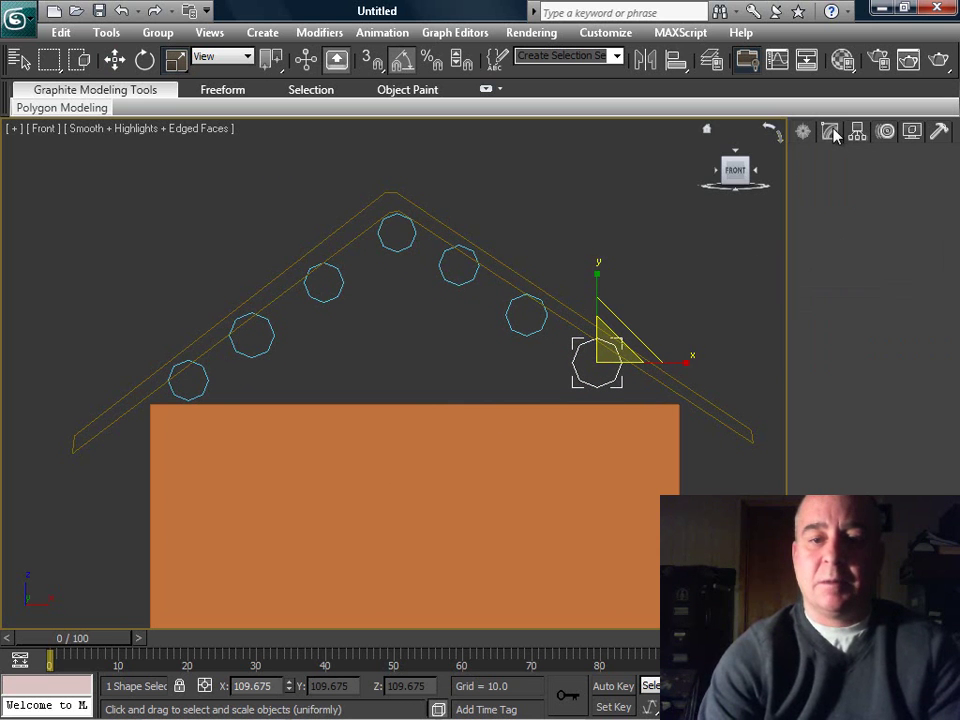
{"action": "left_click", "coordinate": [510, 271]}
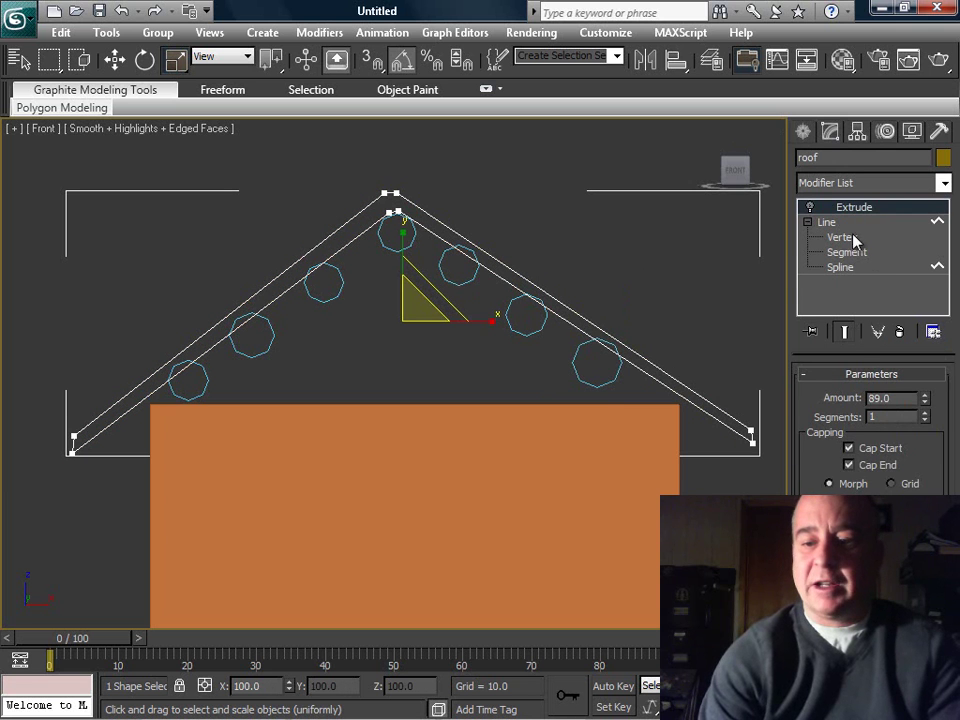
{"action": "left_click", "coordinate": [840, 267]}
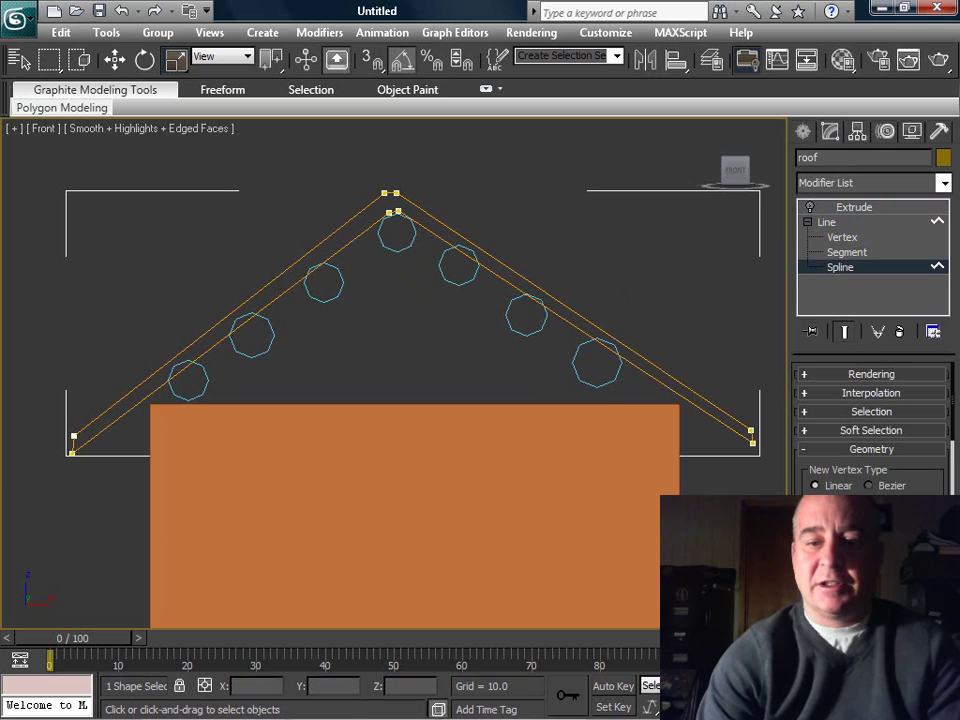
{"action": "left_click", "coordinate": [615, 381]}
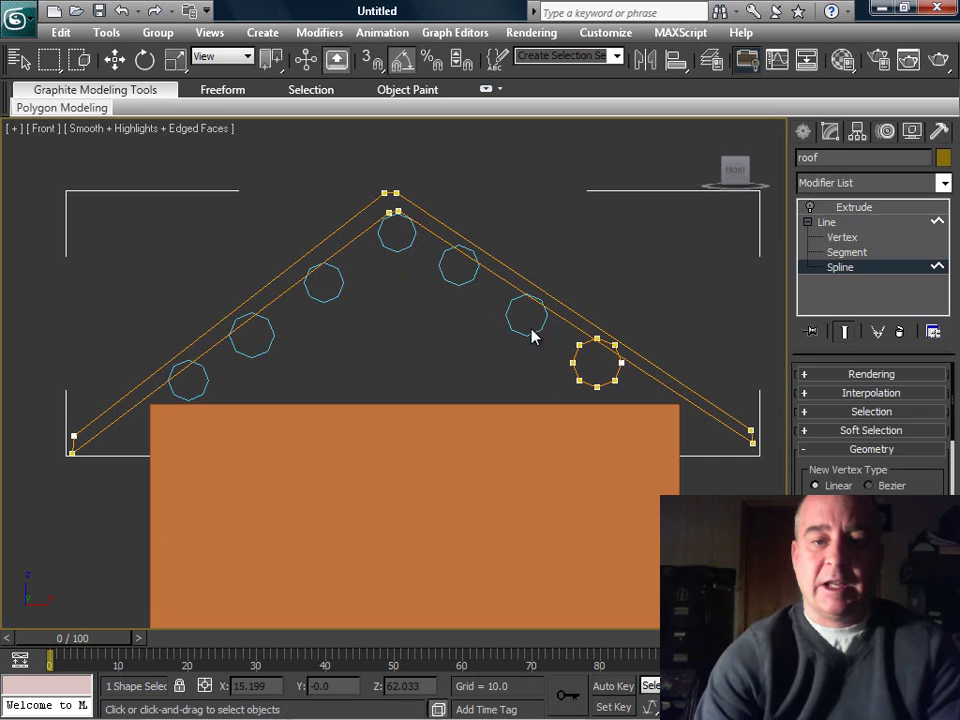
{"action": "left_click", "coordinate": [469, 279], "text": "ctrl"}
{"action": "left_click", "coordinate": [409, 246], "text": "ctrl"}
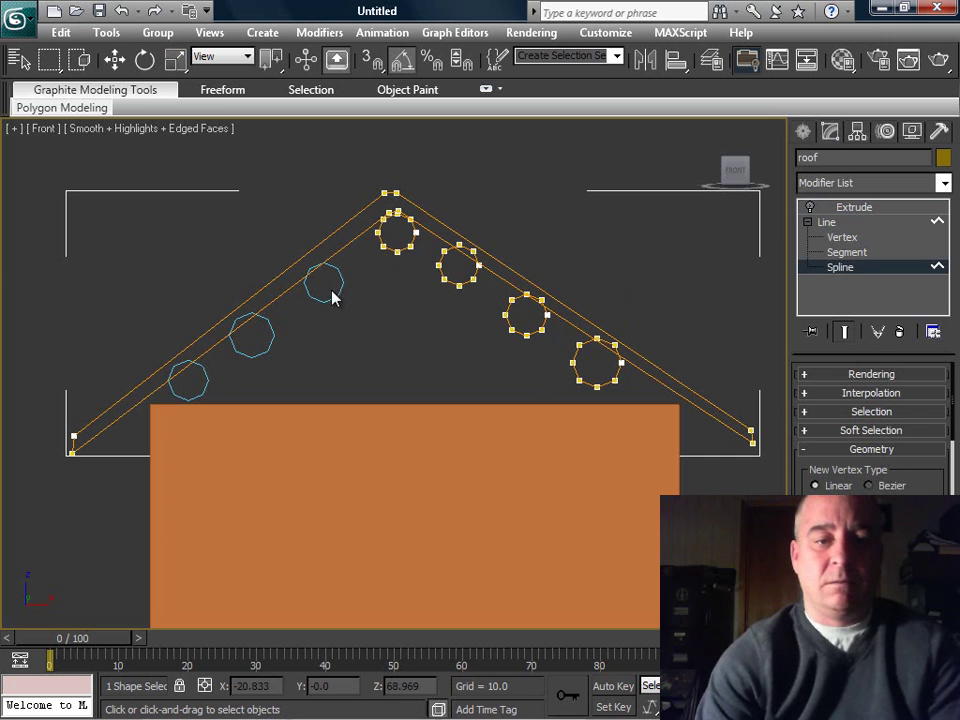
{"action": "left_click", "coordinate": [272, 338], "text": "ctrl"}
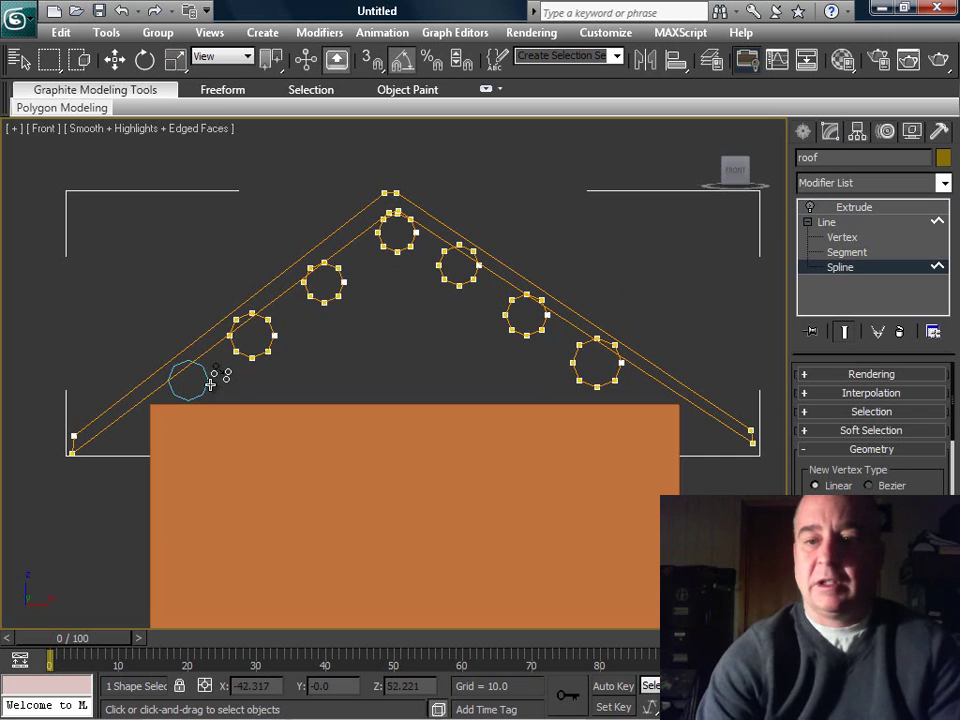
{"action": "left_click", "coordinate": [205, 387], "text": "ctrl"}
{"action": "left_click", "coordinate": [842, 237]}
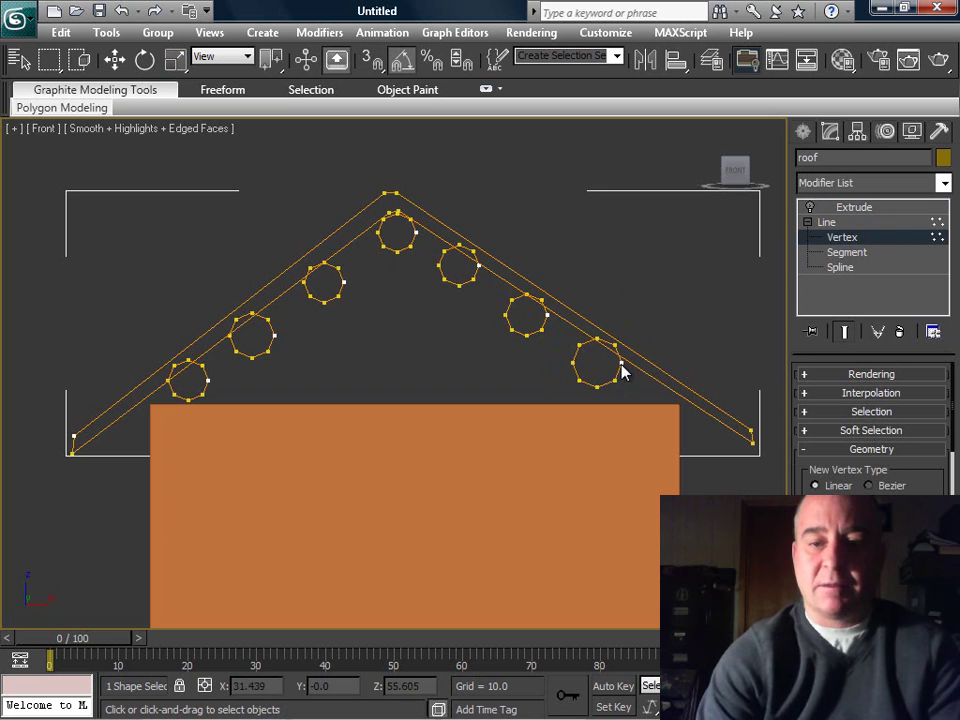
Nudge single vertices on the lower-right octagon and the one above it to distort them.
{"action": "left_click", "coordinate": [840, 267]}
{"action": "scroll", "coordinate": [634, 383], "scroll_direction": "up", "scroll_amount": 4}
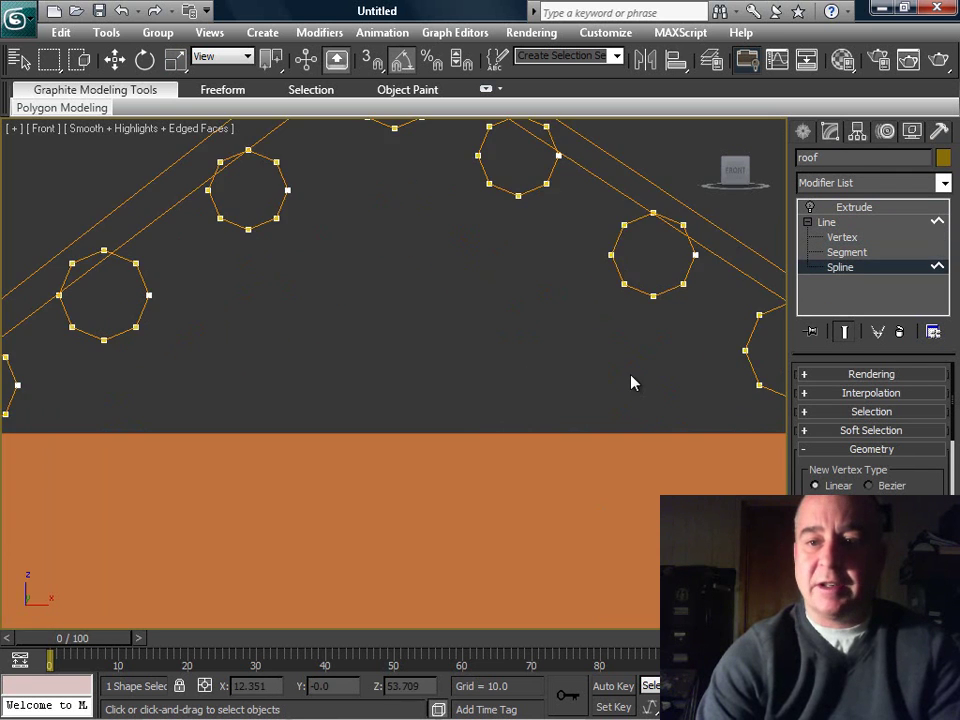
{"action": "scroll", "coordinate": [600, 381], "scroll_direction": "down", "scroll_amount": 2}
{"action": "left_click", "coordinate": [840, 238]}
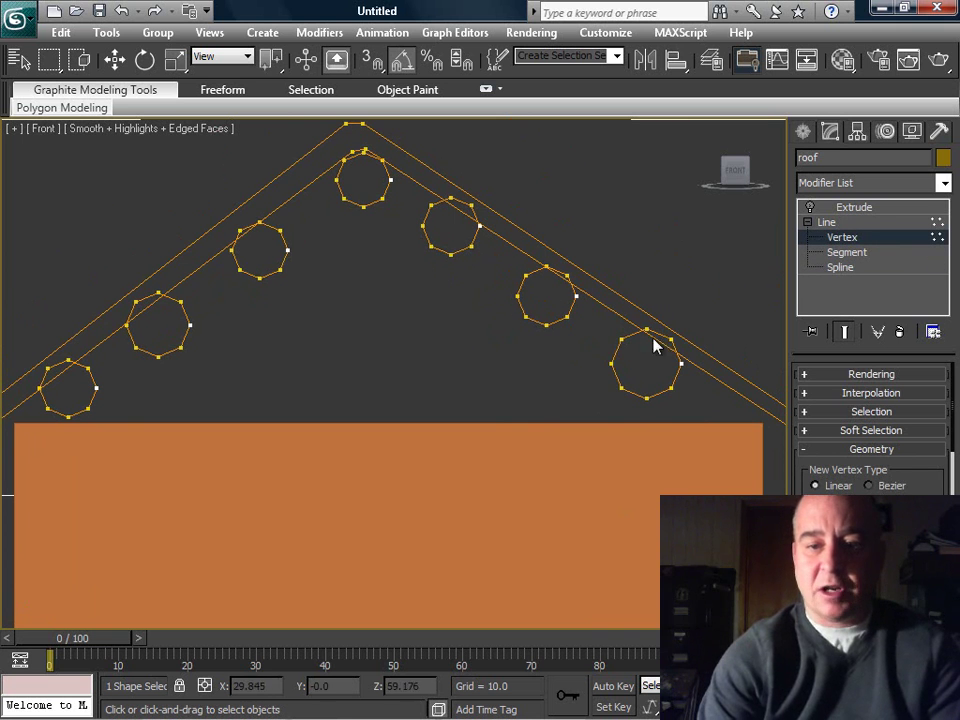
{"action": "key", "text": "w"}
{"action": "left_click", "coordinate": [611, 364]}
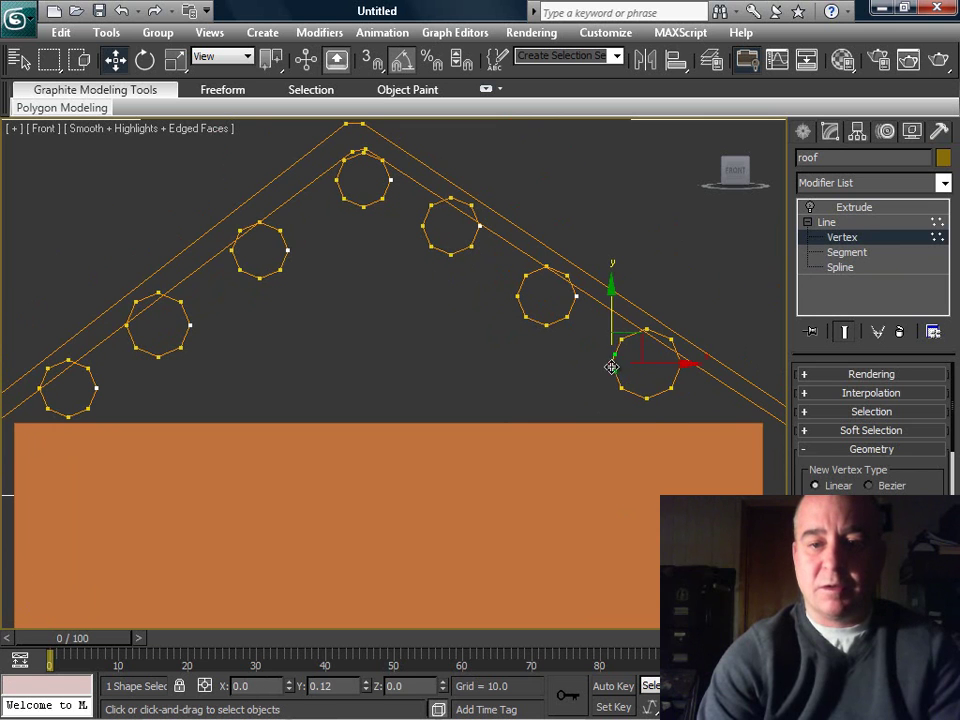
{"action": "left_click_drag", "start_coordinate": [651, 366], "coordinate": [655, 369]}
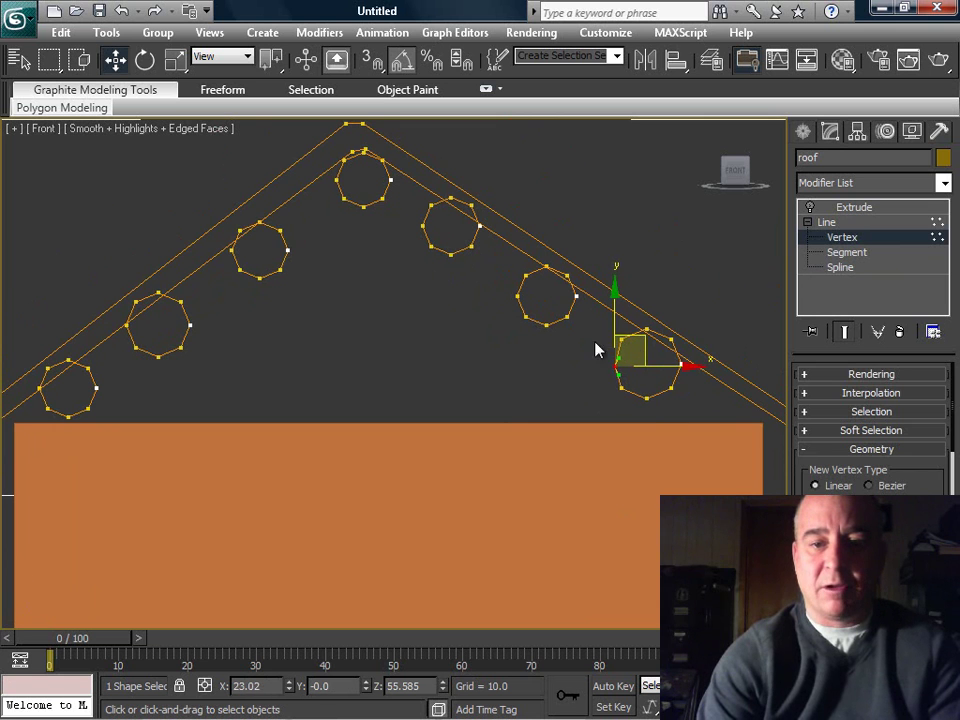
{"action": "left_click", "coordinate": [567, 320]}
{"action": "left_click_drag", "start_coordinate": [574, 317], "coordinate": [598, 320]}
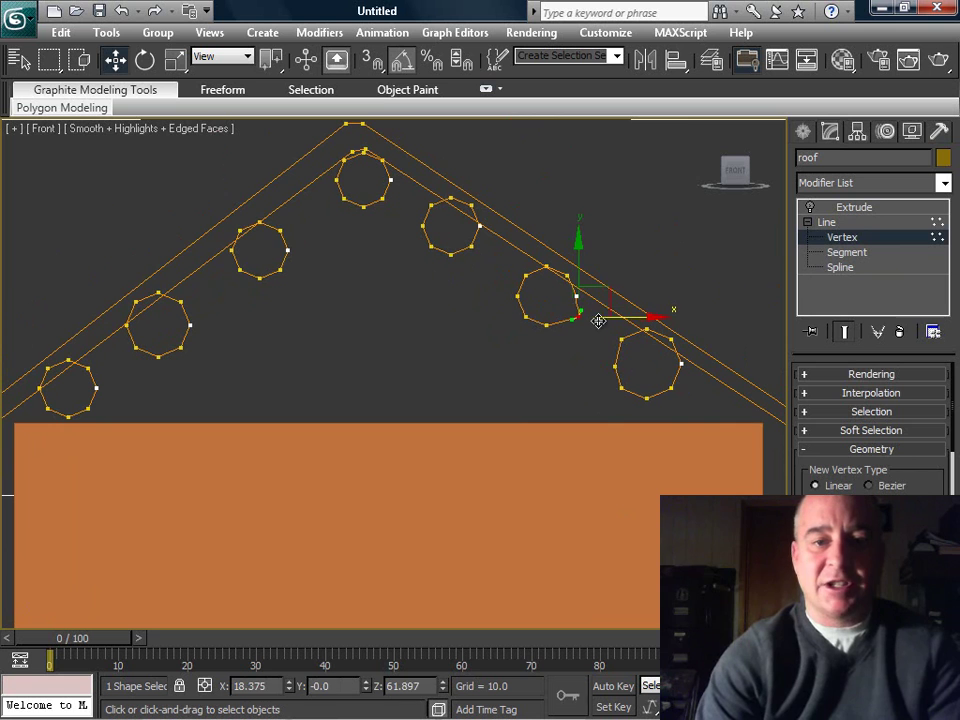
Adjust vertices on the top and left-slope octagons, nudging the lower-left octagon's bottom vertex.
{"action": "left_click", "coordinate": [475, 247]}
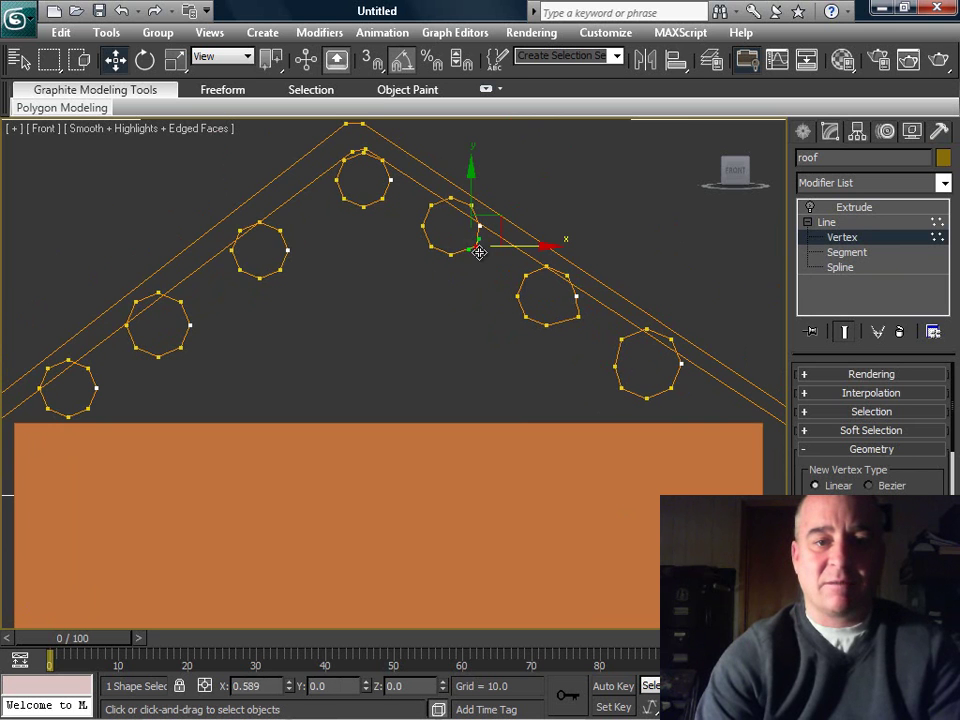
{"action": "left_click", "coordinate": [383, 200]}
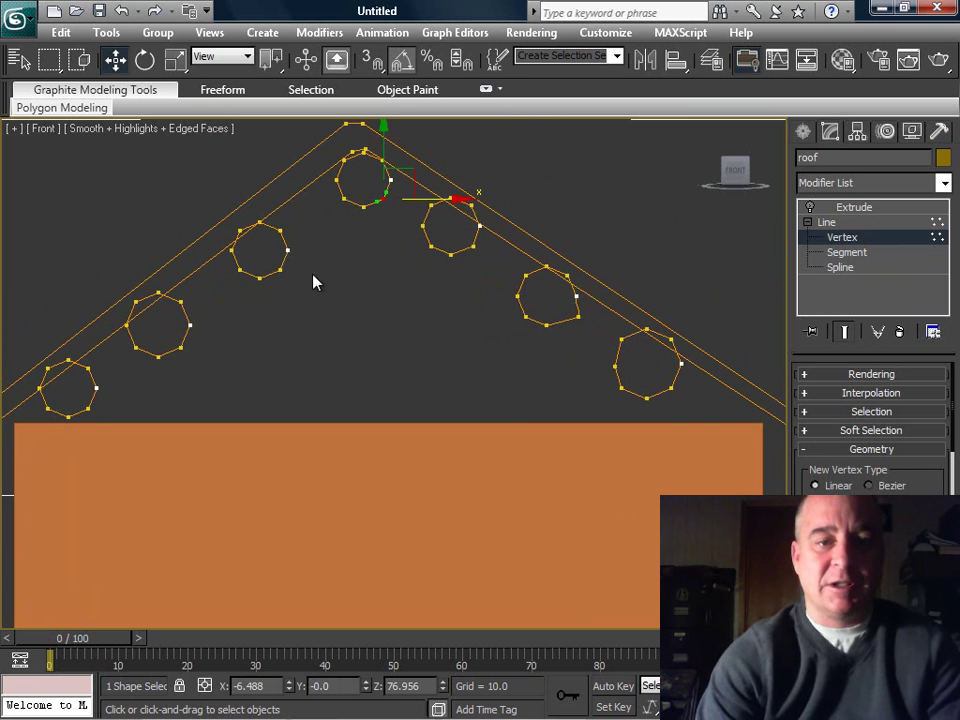
{"action": "left_click", "coordinate": [288, 250]}
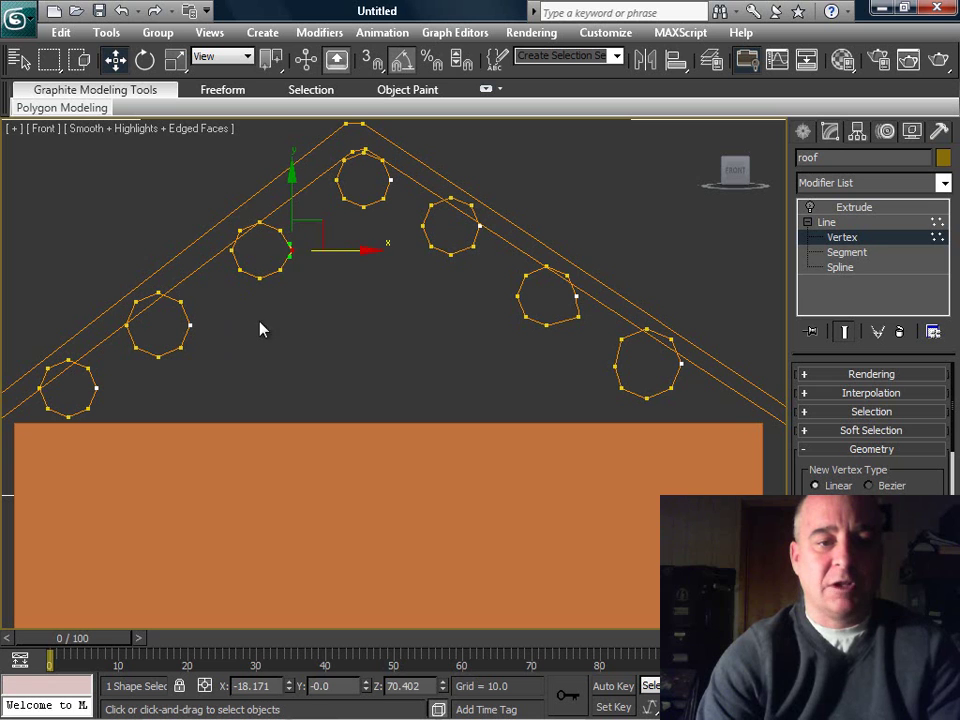
{"action": "left_click", "coordinate": [177, 342]}
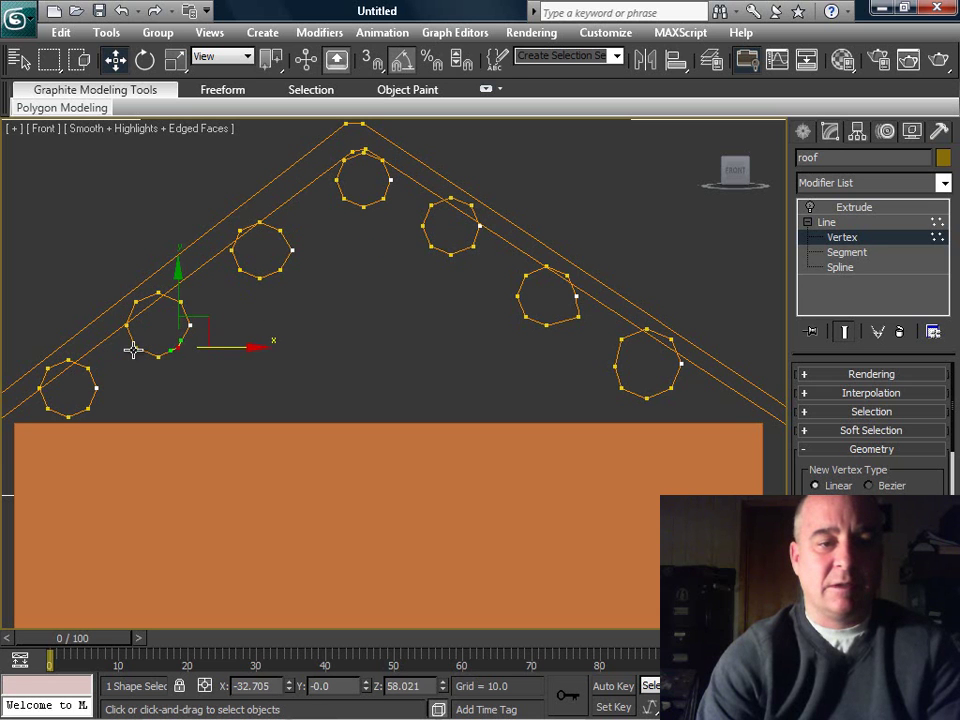
{"action": "left_click", "coordinate": [136, 348]}
{"action": "left_click", "coordinate": [92, 388]}
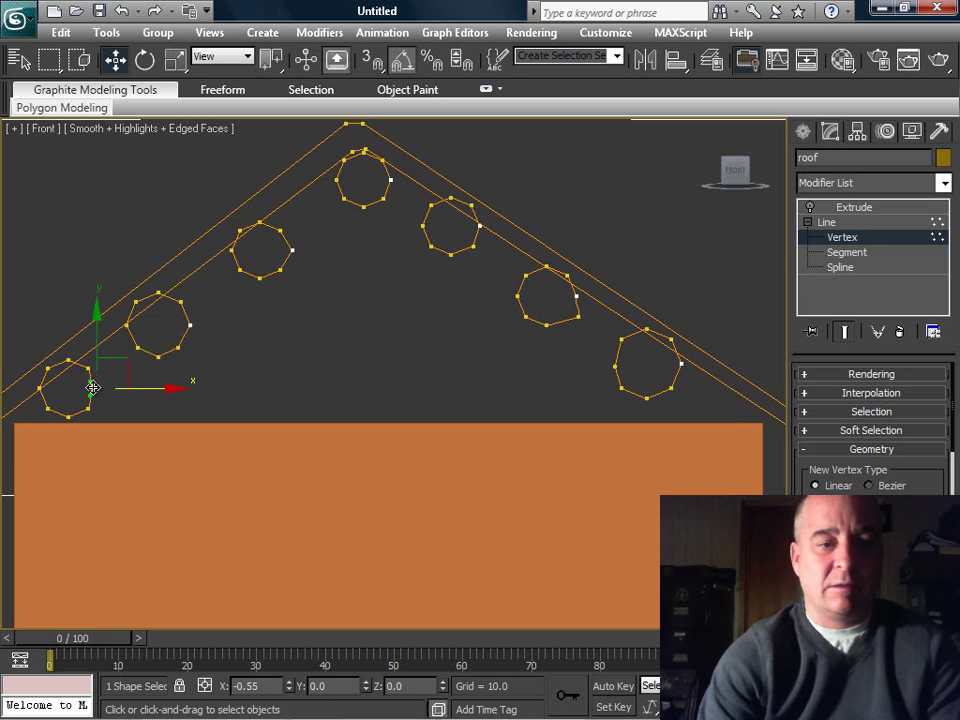
{"action": "left_click", "coordinate": [66, 416]}
{"action": "left_click_drag", "start_coordinate": [66, 416], "coordinate": [67, 416]}
Pan to compare the roof with the cabin reference photo, then recentre the roof.
{"action": "scroll", "coordinate": [421, 348], "scroll_direction": "down", "scroll_amount": 2}
{"action": "scroll", "coordinate": [421, 348], "scroll_direction": "down", "scroll_amount": 3}
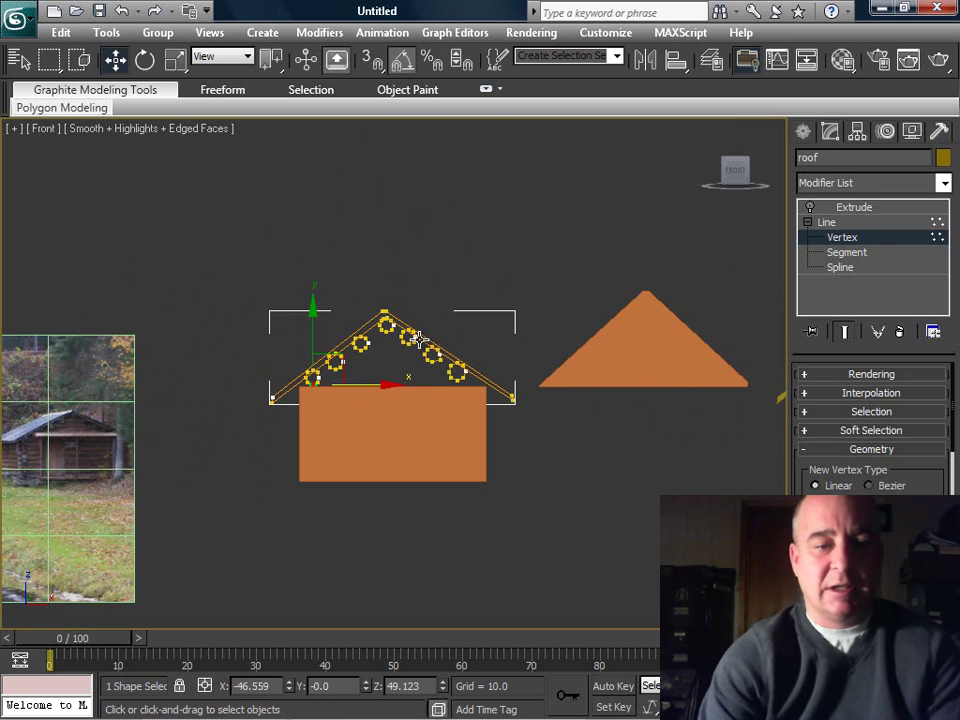
{"action": "middle_click_drag", "start_coordinate": [184, 396], "coordinate": [617, 287]}
{"action": "scroll", "coordinate": [390, 356], "scroll_direction": "up", "scroll_amount": 3}
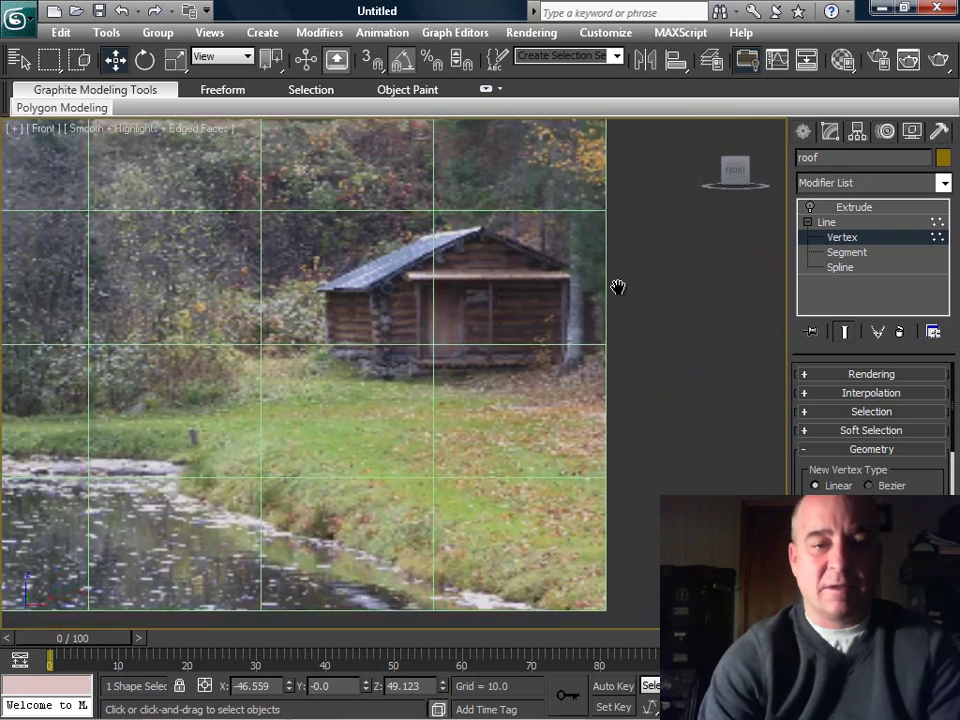
{"action": "scroll", "coordinate": [592, 335], "scroll_direction": "up", "scroll_amount": 3}
{"action": "scroll", "coordinate": [344, 375], "scroll_direction": "down", "scroll_amount": 2}
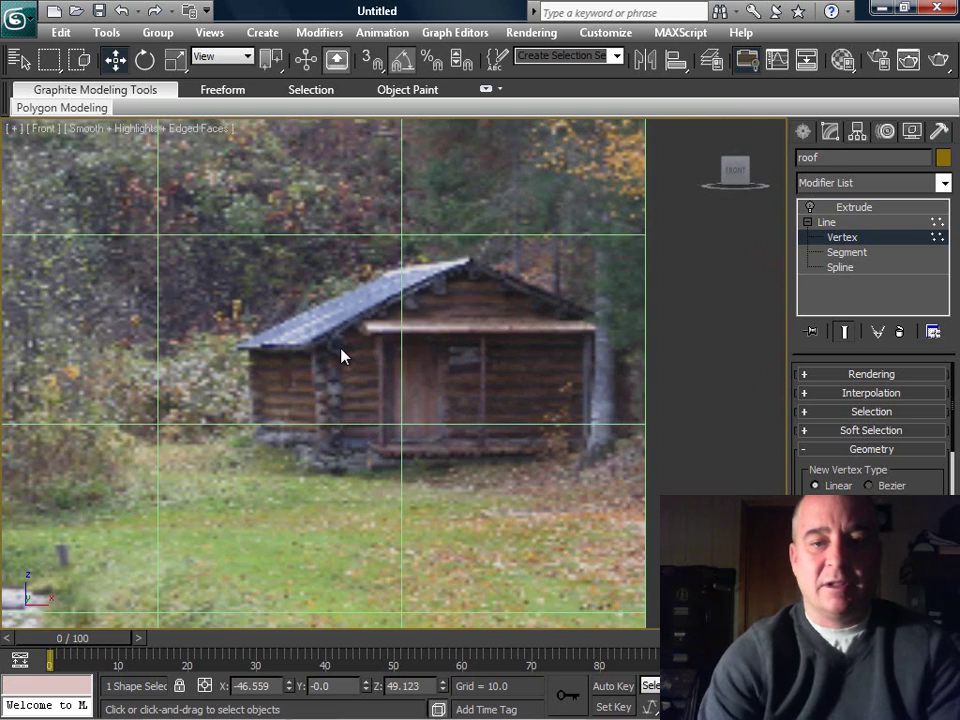
{"action": "middle_click_drag", "start_coordinate": [575, 300], "coordinate": [358, 249]}
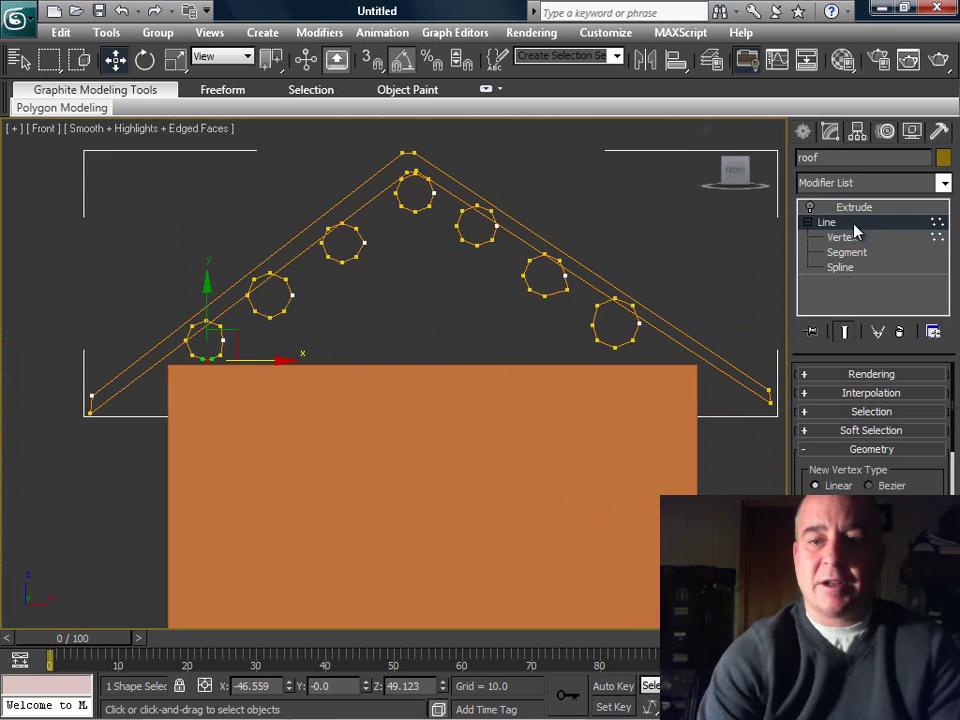
Show the roof's Extrude end result and frame it in the Perspective view.
{"action": "left_click", "coordinate": [815, 220]}
{"action": "left_click", "coordinate": [810, 207]}
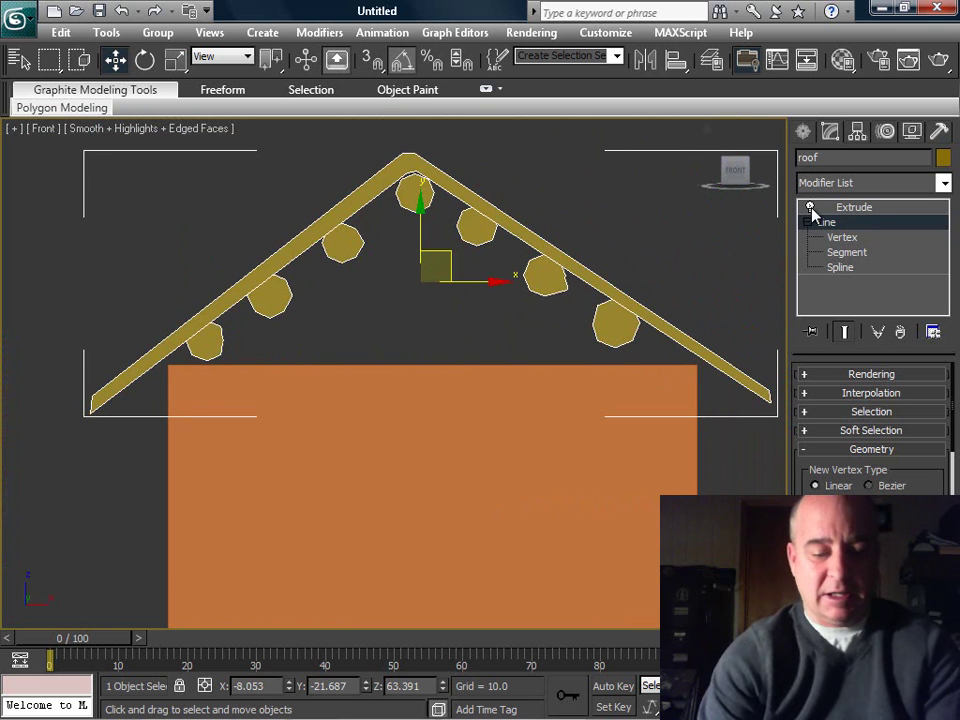
{"action": "key", "text": "p"}
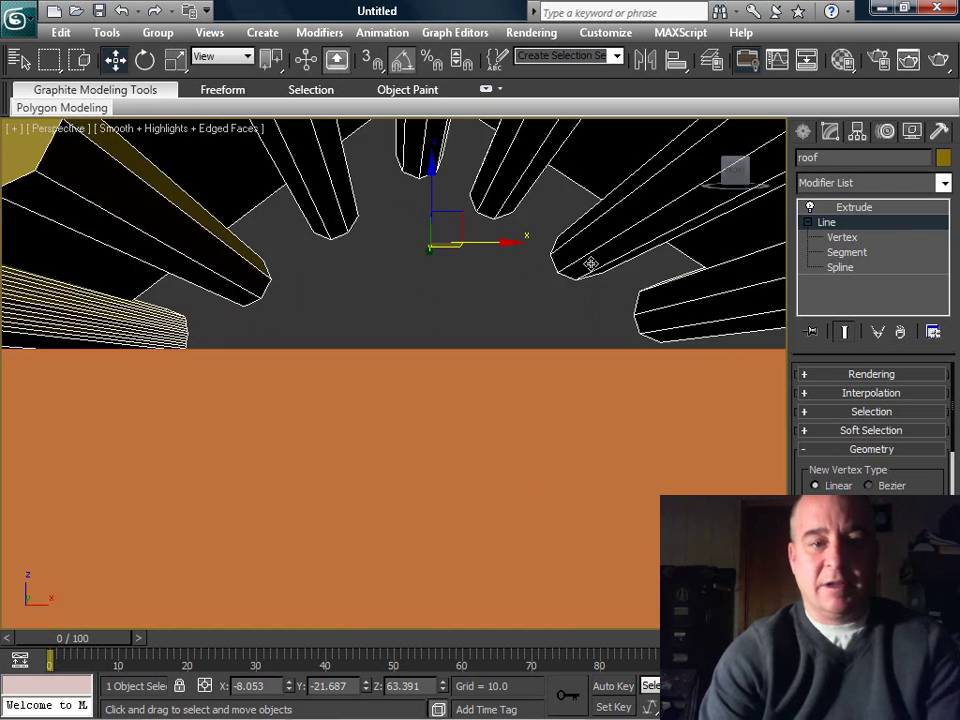
{"action": "key", "text": "z"}
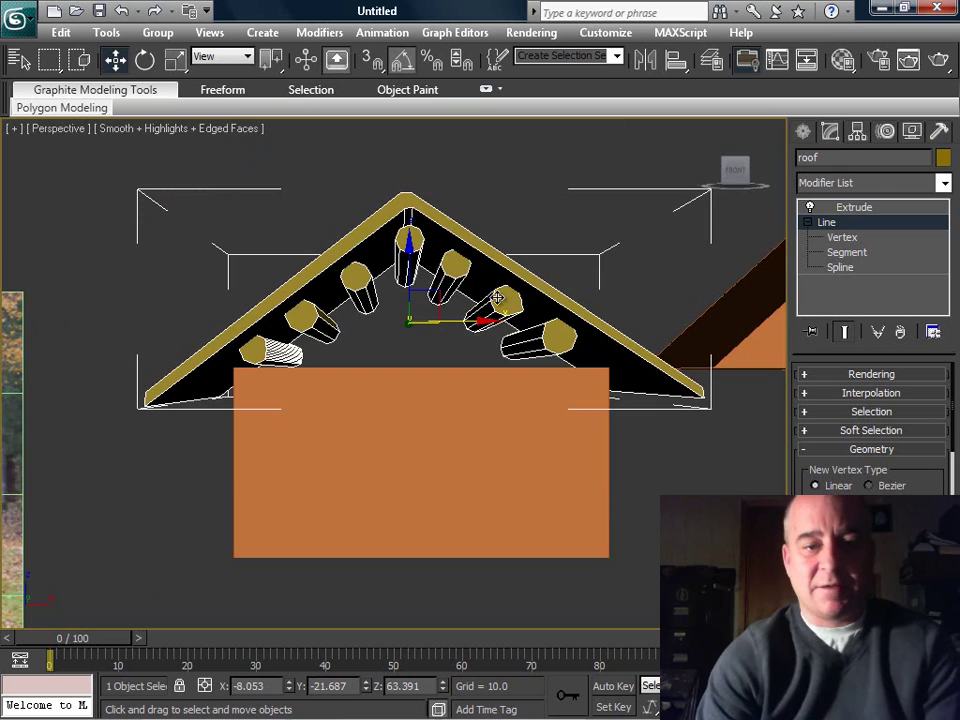
Orbit and zoom around the roof to inspect the solid octagonal logs from several angles.
{"action": "middle_click_drag", "start_coordinate": [572, 293], "coordinate": [418, 332], "text": "alt"}
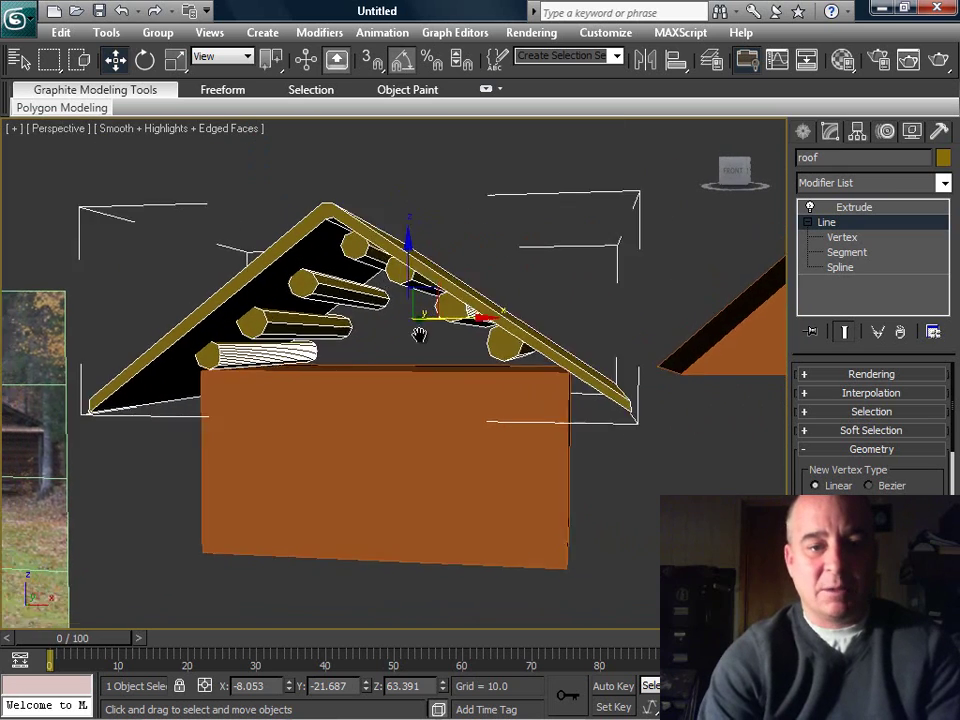
{"action": "scroll", "coordinate": [479, 335], "scroll_direction": "up", "scroll_amount": 5}
{"action": "middle_click_drag", "start_coordinate": [352, 320], "coordinate": [587, 317], "text": "alt"}
{"action": "scroll", "coordinate": [587, 317], "scroll_direction": "up", "scroll_amount": 5}
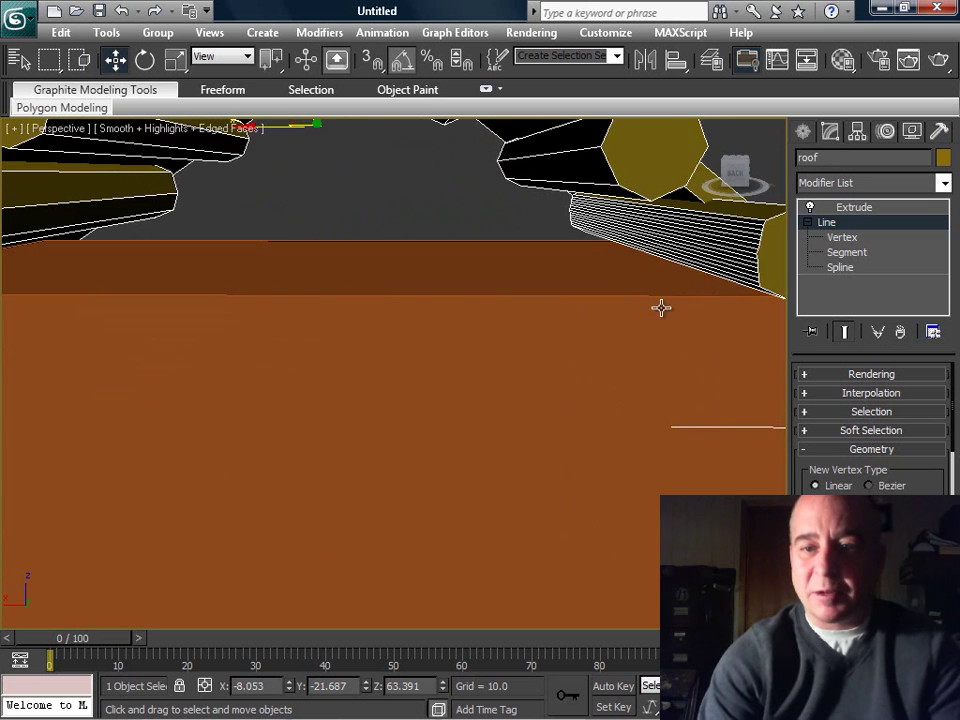
{"action": "scroll", "coordinate": [611, 246], "scroll_direction": "down", "scroll_amount": 6}
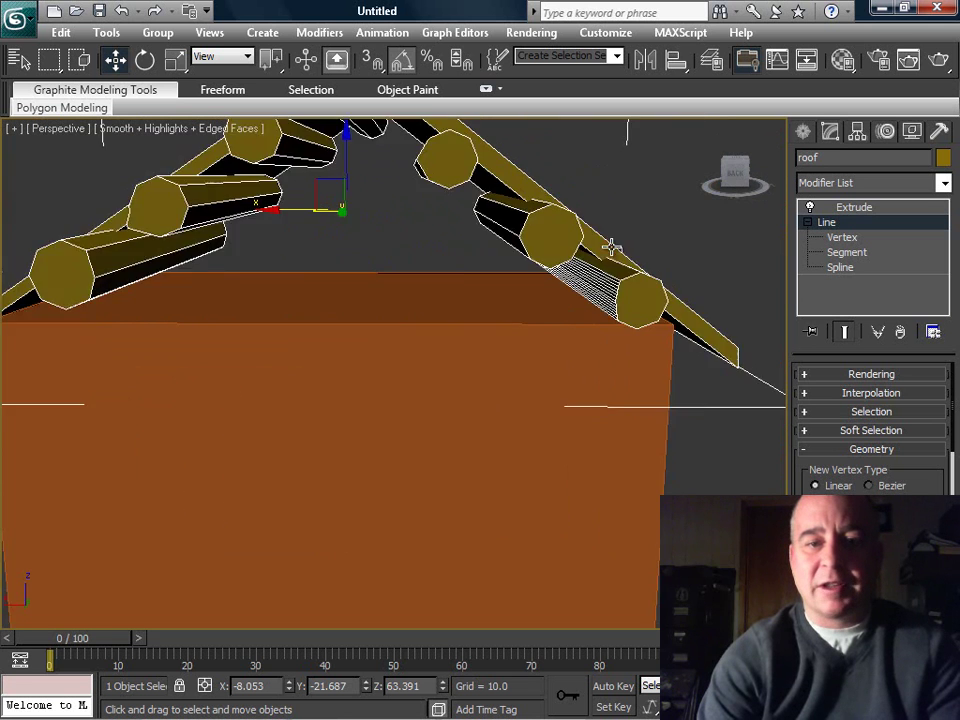
{"action": "middle_click_drag", "start_coordinate": [611, 246], "coordinate": [475, 270], "text": "alt"}
{"action": "scroll", "coordinate": [475, 270], "scroll_direction": "up", "scroll_amount": 5}
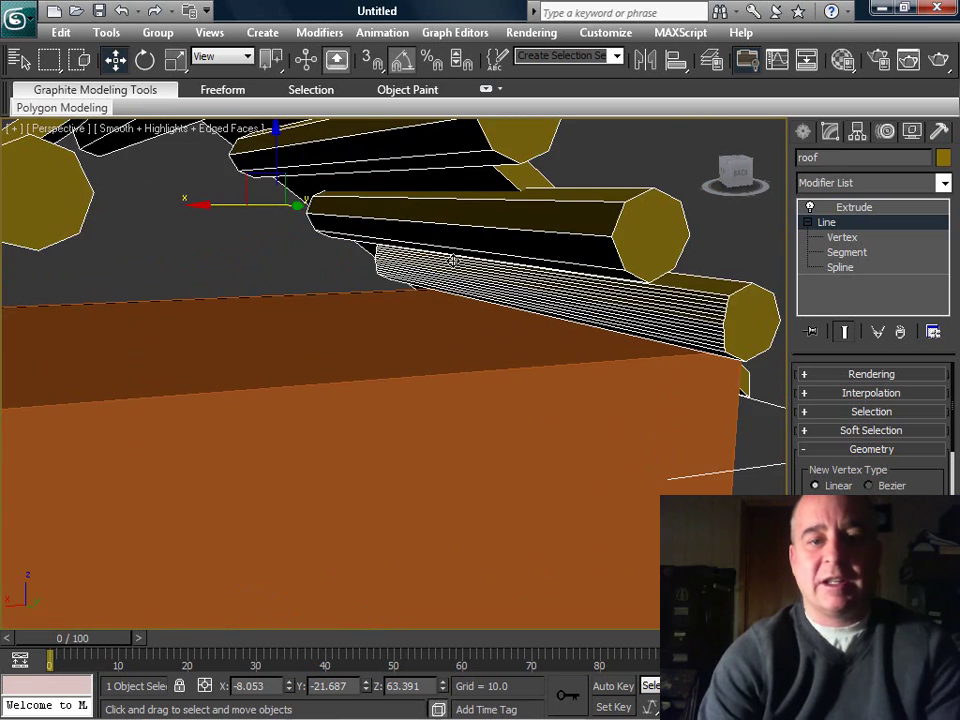
{"action": "scroll", "coordinate": [489, 291], "scroll_direction": "down", "scroll_amount": 5}
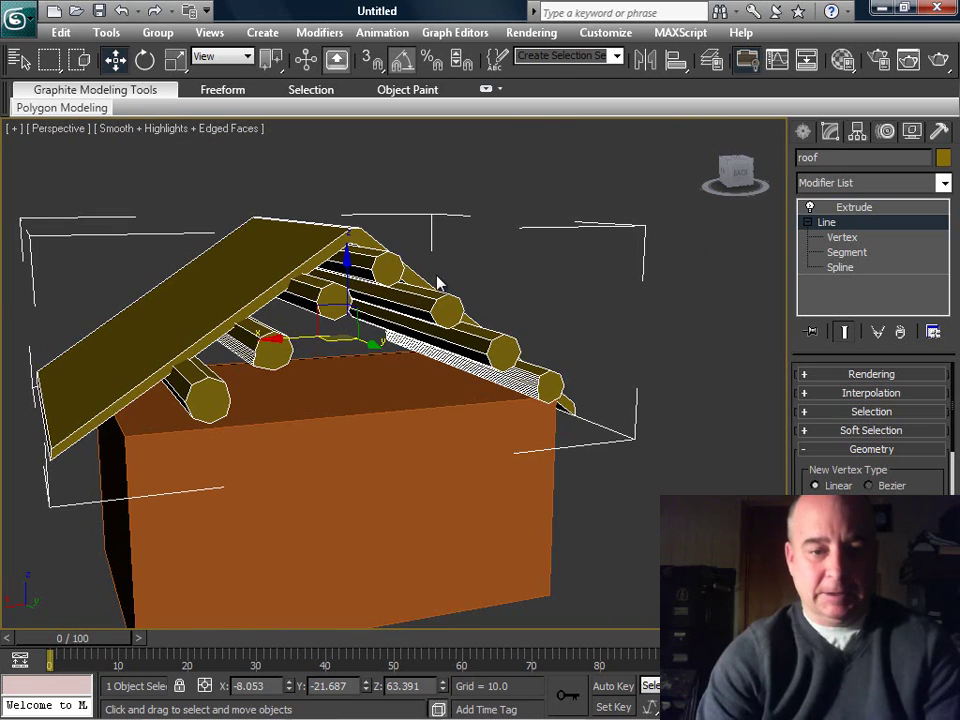
{"action": "middle_click_drag", "start_coordinate": [437, 281], "coordinate": [505, 283], "text": "alt"}
{"action": "scroll", "coordinate": [531, 285], "scroll_direction": "up", "scroll_amount": 5}
{"action": "scroll", "coordinate": [535, 297], "scroll_direction": "down", "scroll_amount": 5}
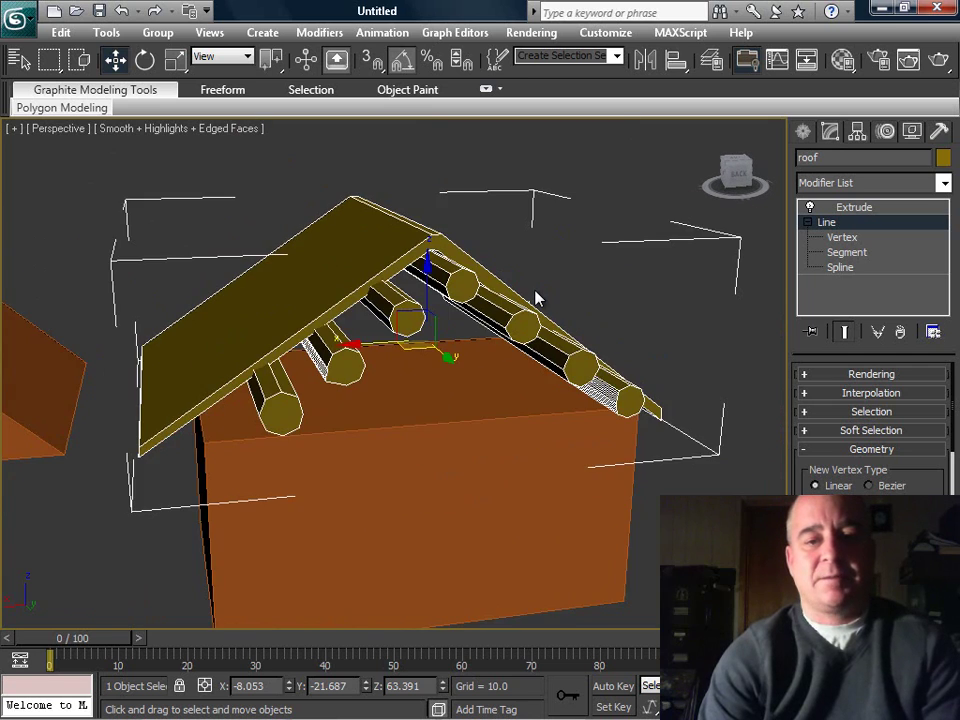
{"action": "scroll", "coordinate": [535, 297], "scroll_direction": "up", "scroll_amount": 3}
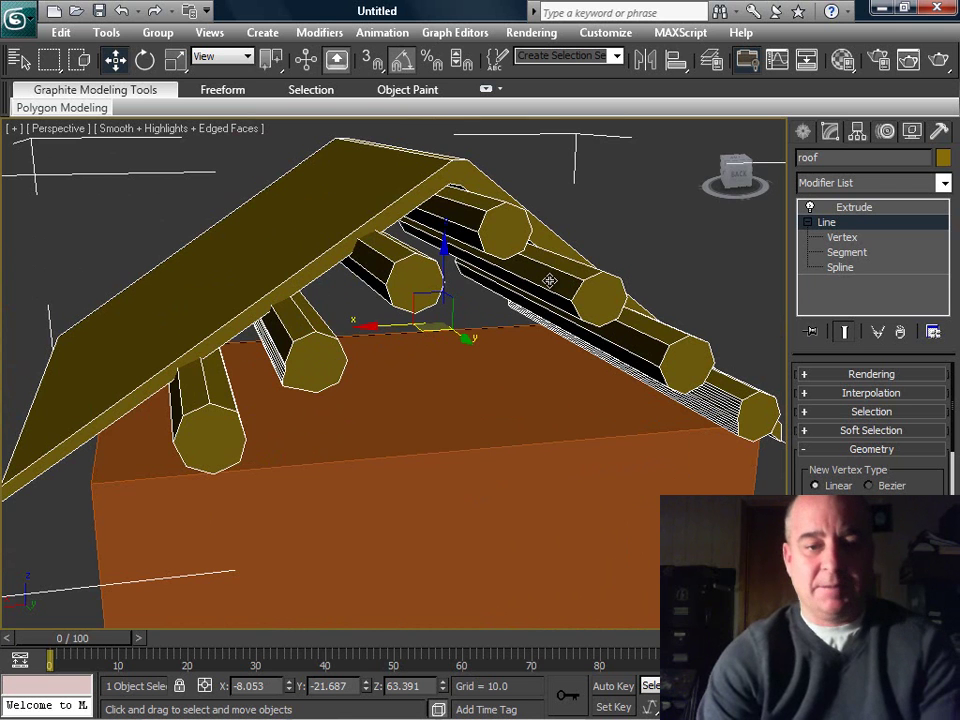
{"action": "scroll", "coordinate": [500, 305], "scroll_direction": "down", "scroll_amount": 3}
Switch to the Front view and zoom in on the roof's octagonal logs.
{"action": "key", "text": "f"}
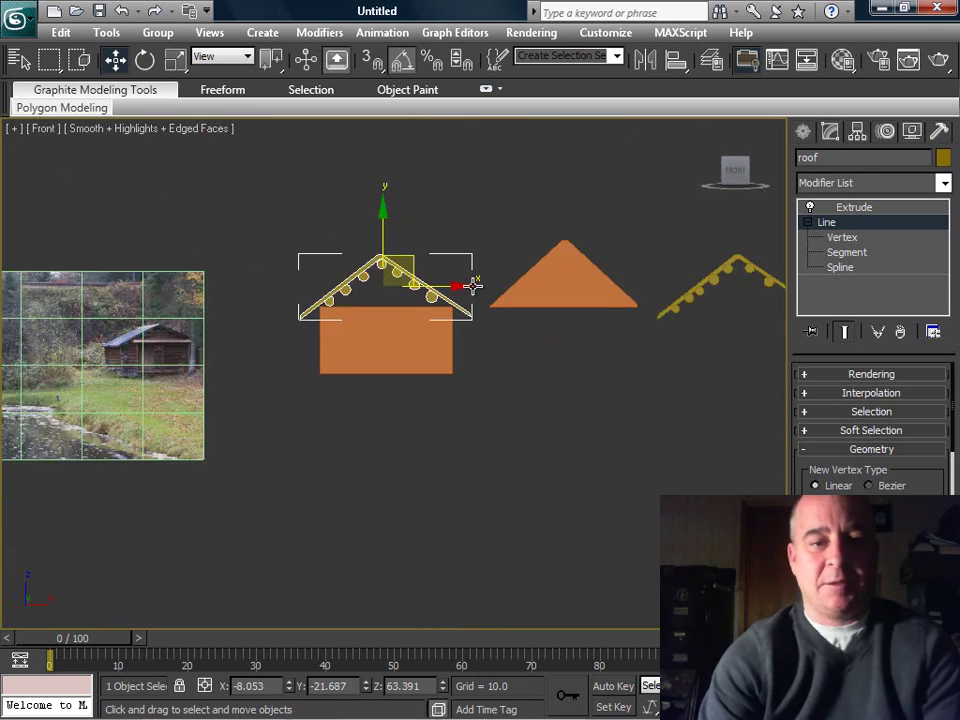
{"action": "scroll", "coordinate": [468, 285], "scroll_direction": "up", "scroll_amount": 2}
{"action": "scroll", "coordinate": [473, 282], "scroll_direction": "up", "scroll_amount": 4}
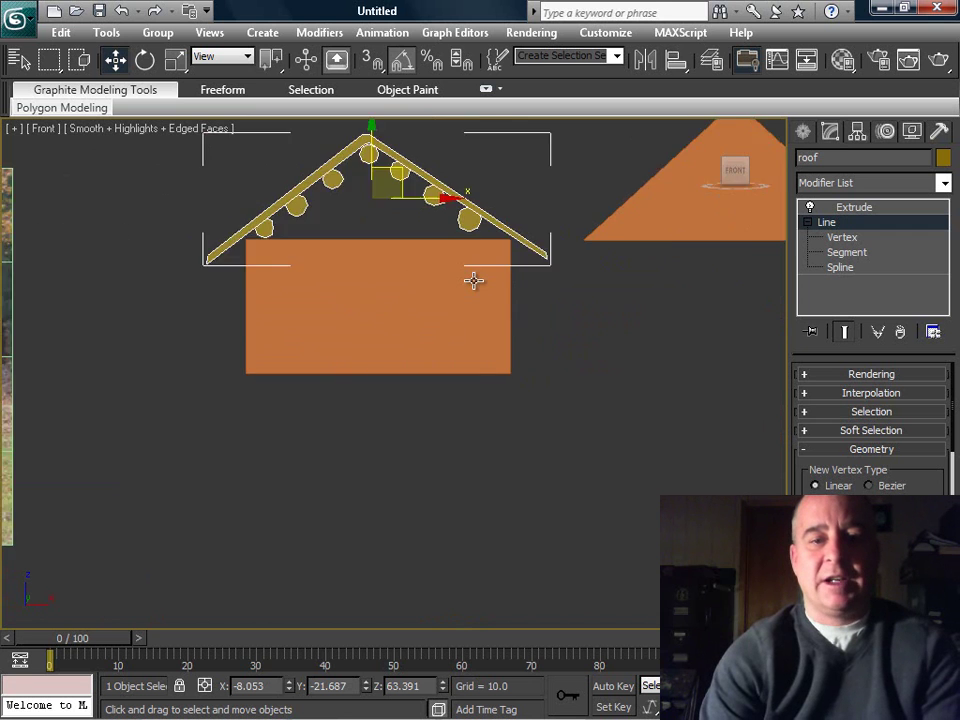
{"action": "scroll", "coordinate": [466, 350], "scroll_direction": "up", "scroll_amount": 2}
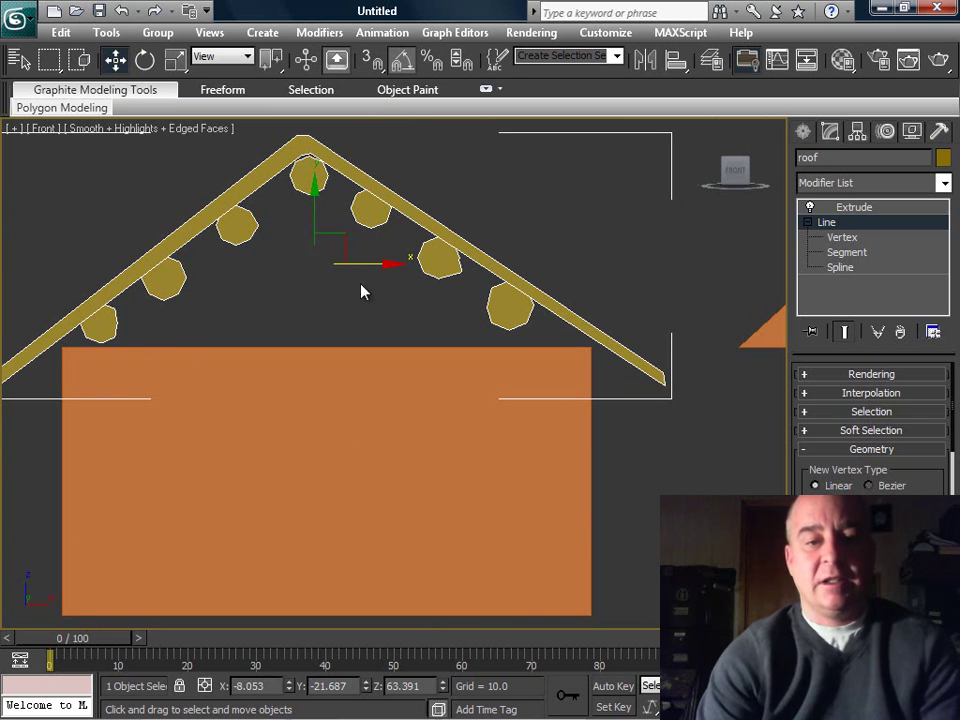
{"action": "scroll", "coordinate": [438, 265], "scroll_direction": "down", "scroll_amount": 2}
{"action": "scroll", "coordinate": [438, 265], "scroll_direction": "up", "scroll_amount": 2}
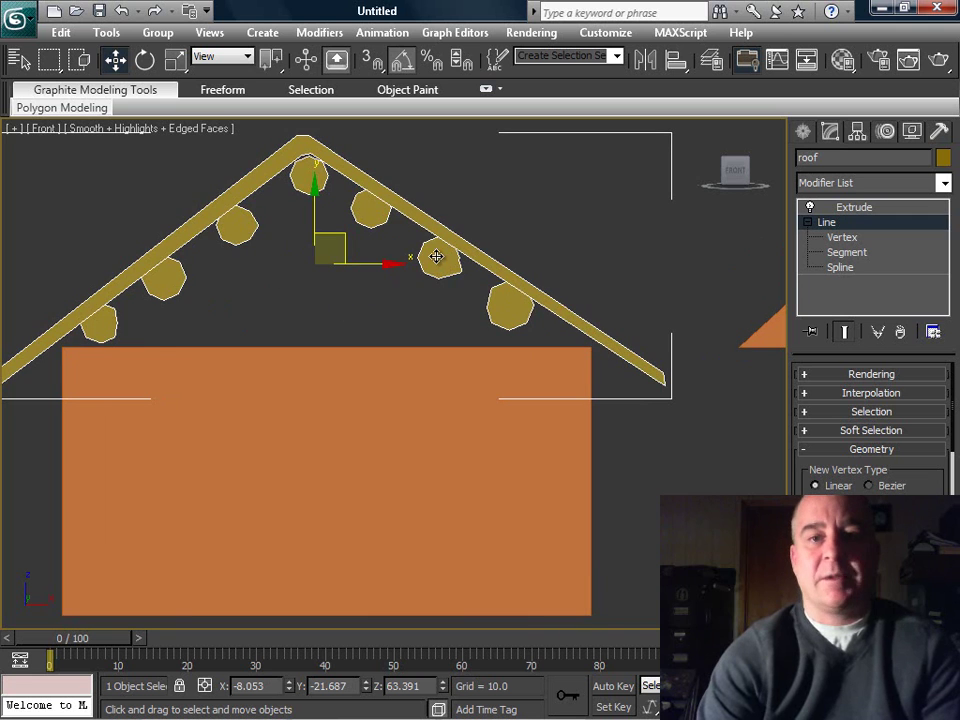